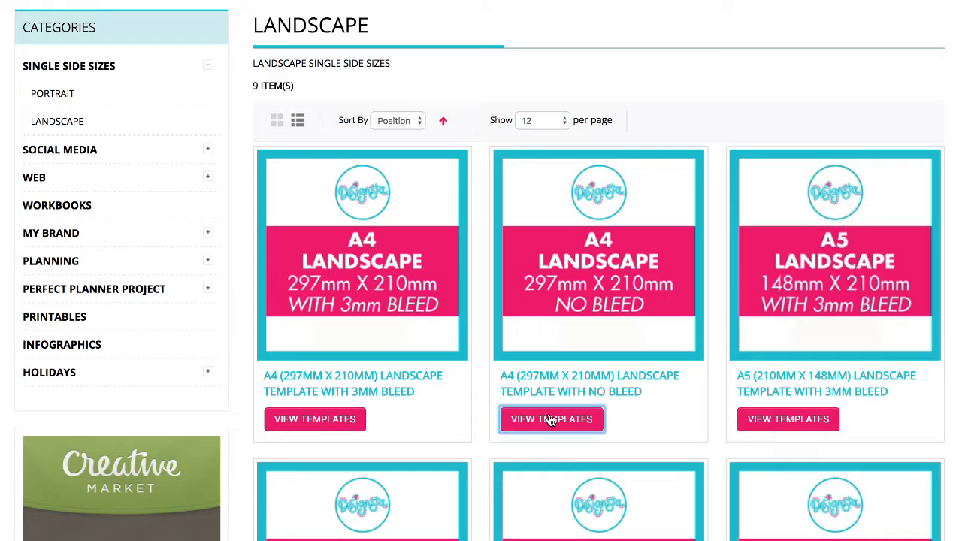
Open the blank project of the A4 (297 x 210 mm) landscape template with no bleed in the design studio
scroll(511, 273, down, 4)
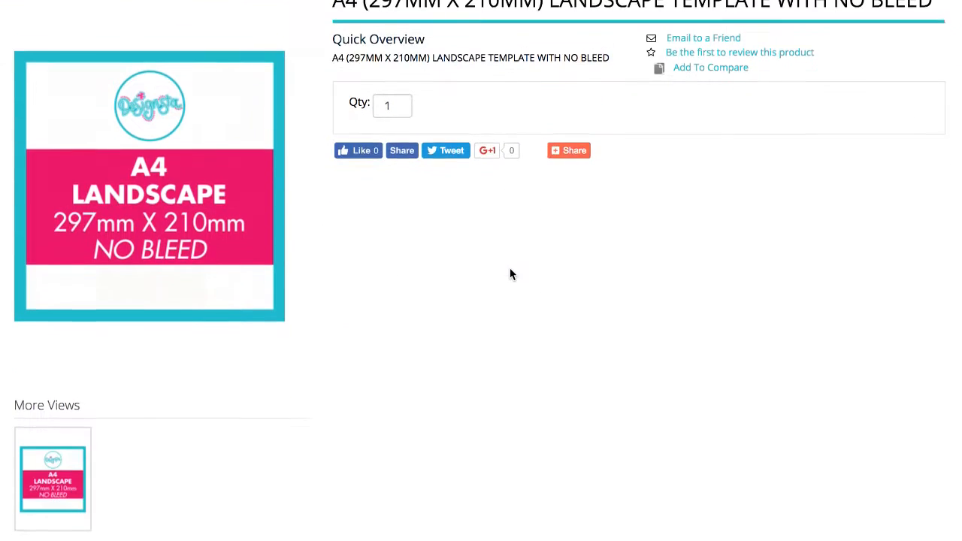
scroll(425, 301, down, 5)
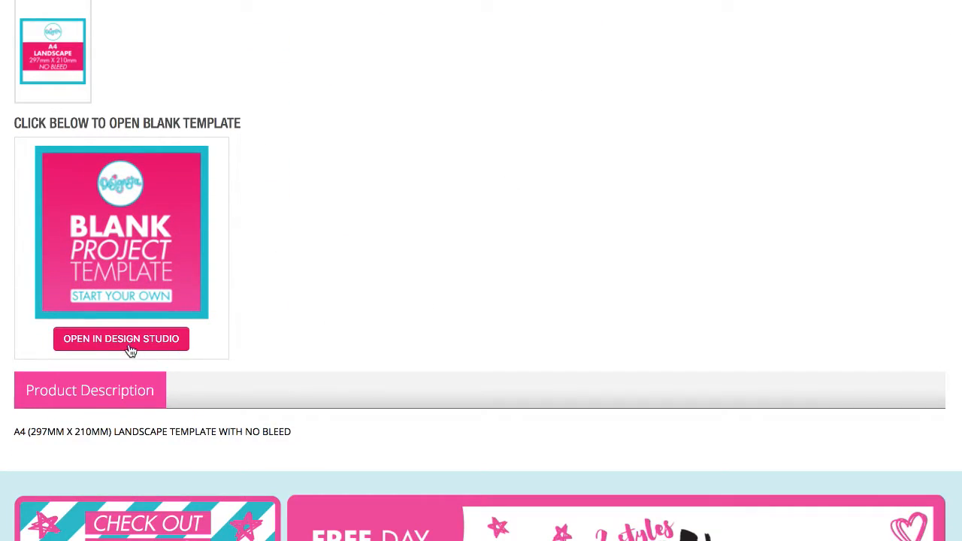
click(130, 343)
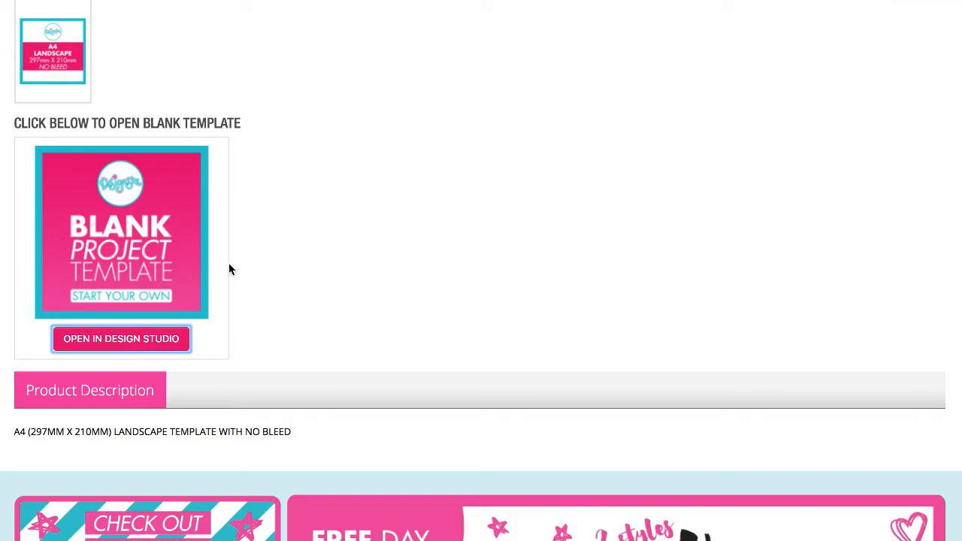
scroll(581, 163, up, 1)
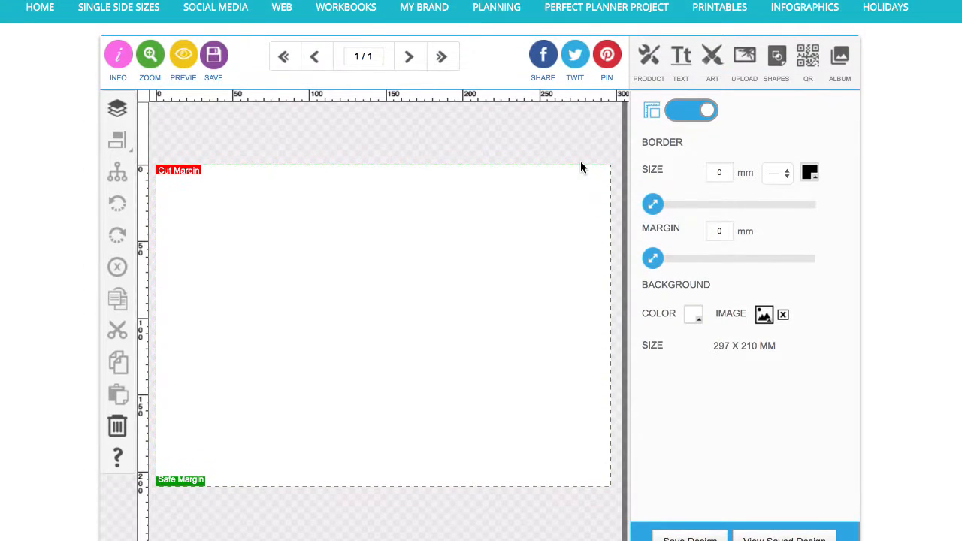
scroll(581, 162, down, 1)
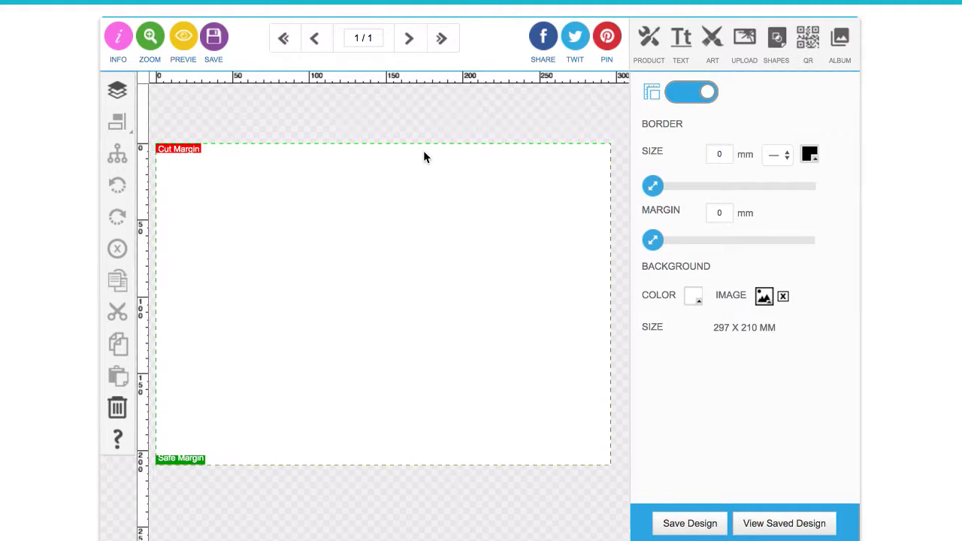
Draw a black square about 56 mm wide in the upper-left area of the page
click(776, 41)
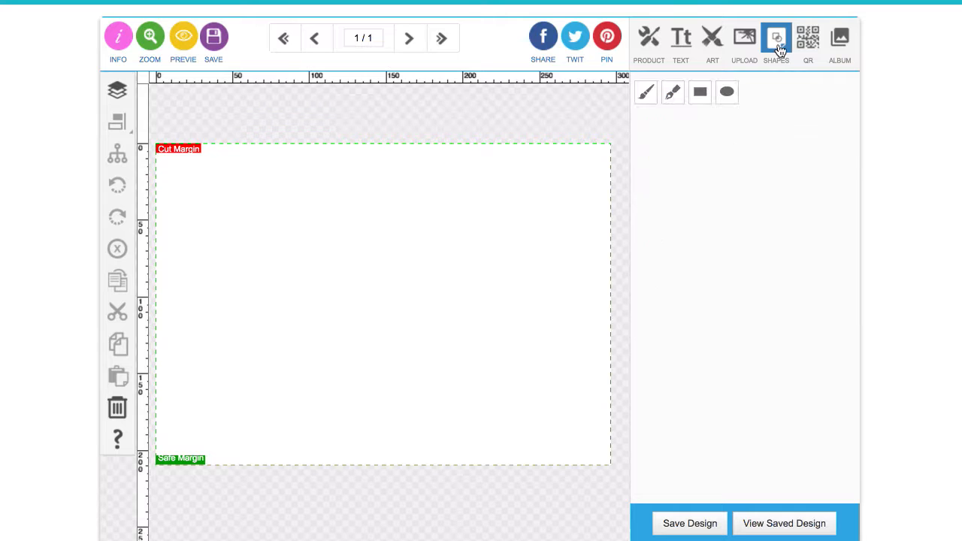
click(700, 95)
drag(214, 200, 301, 278)
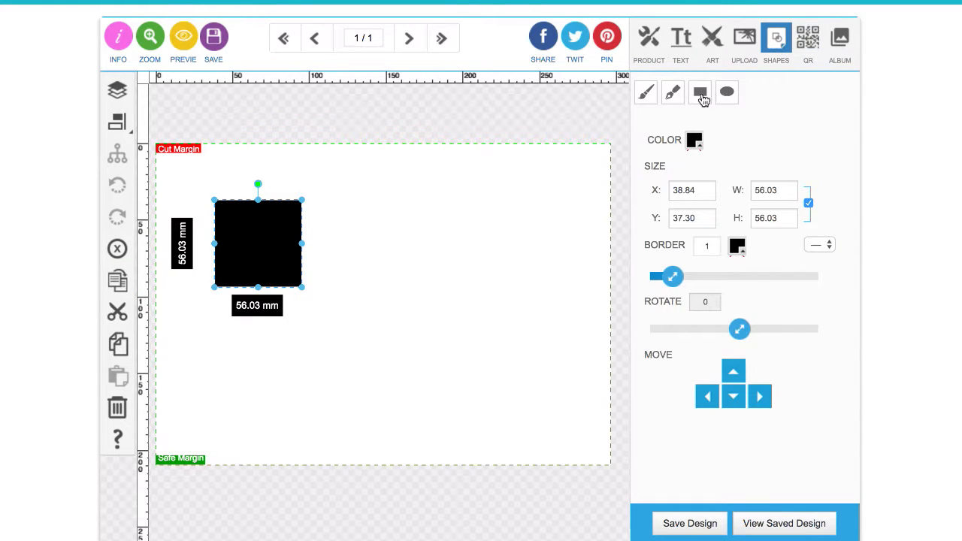
Draw a second square about 66 mm wide beside the first one and delete it
click(701, 96)
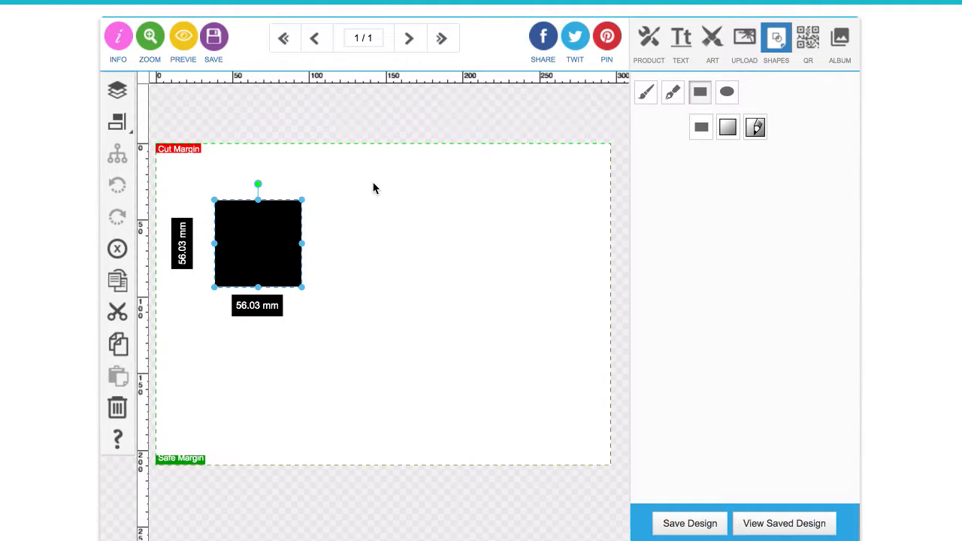
drag(373, 183, 474, 262)
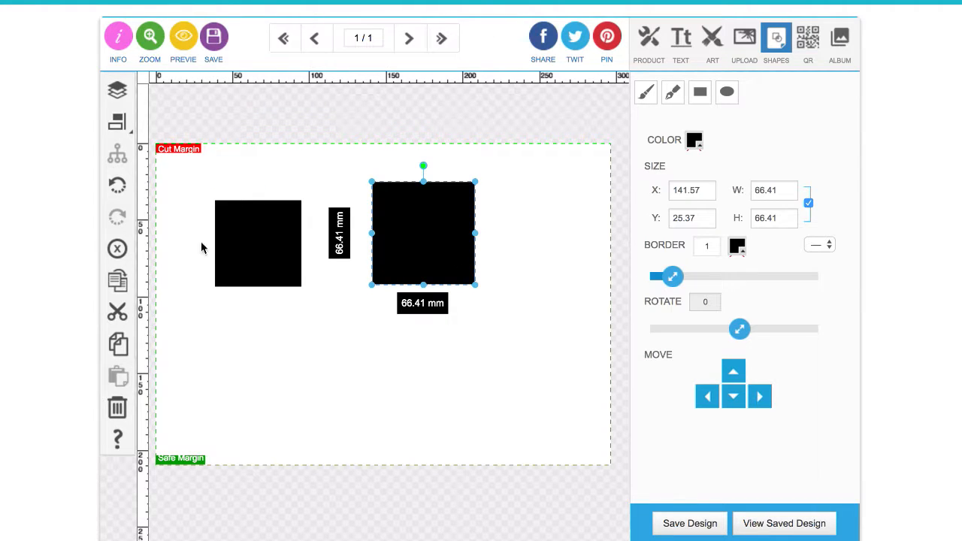
click(116, 249)
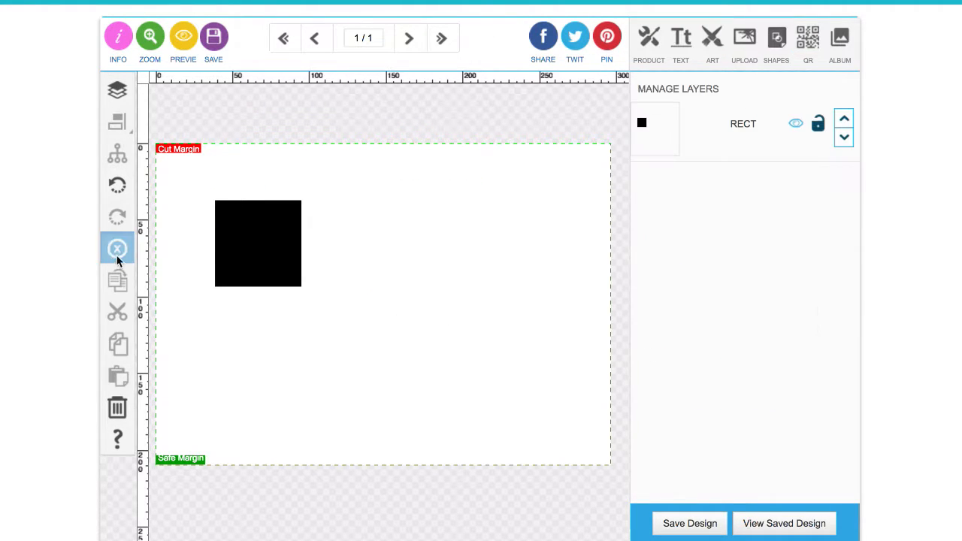
Draw an ellipse about 85 by 67 mm beside the square and delete it
click(777, 38)
click(728, 94)
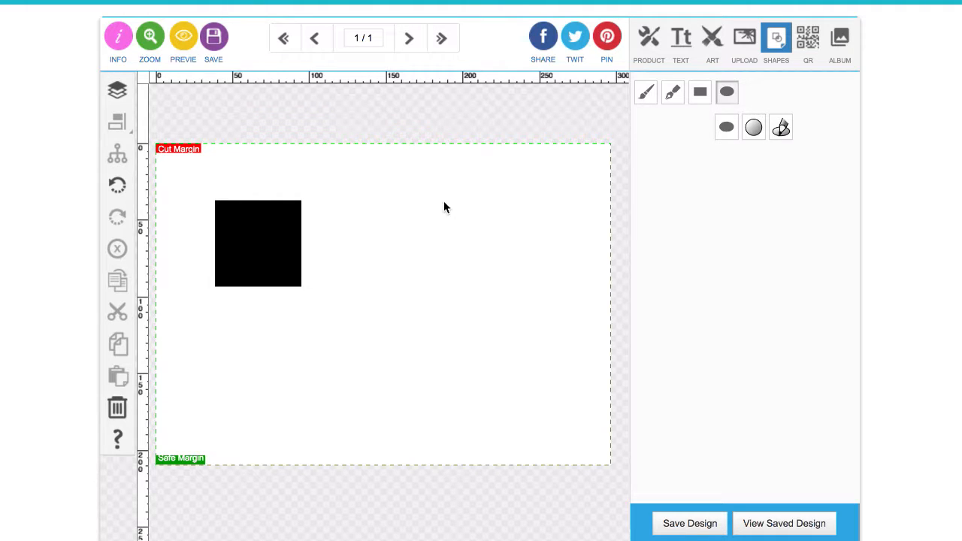
drag(378, 199, 424, 244)
drag(369, 216, 399, 243)
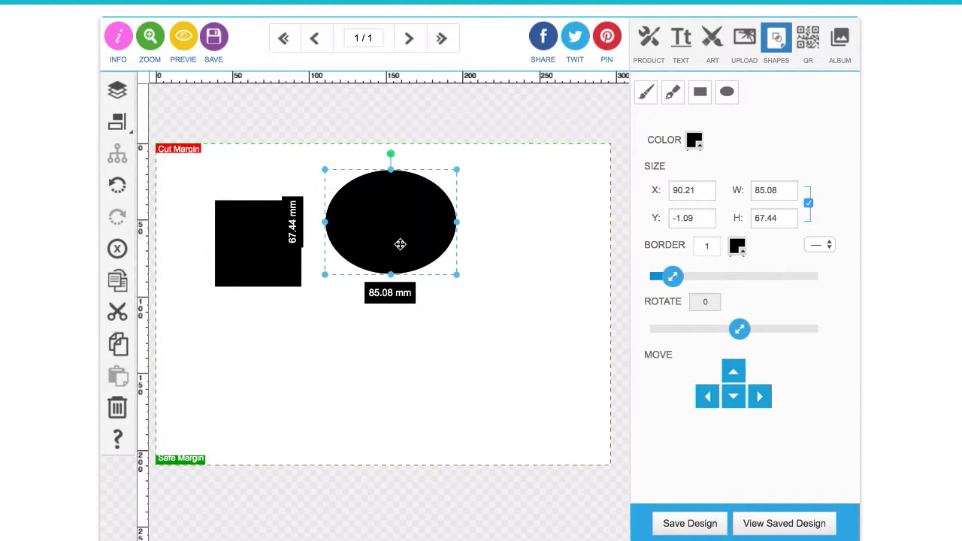
click(117, 249)
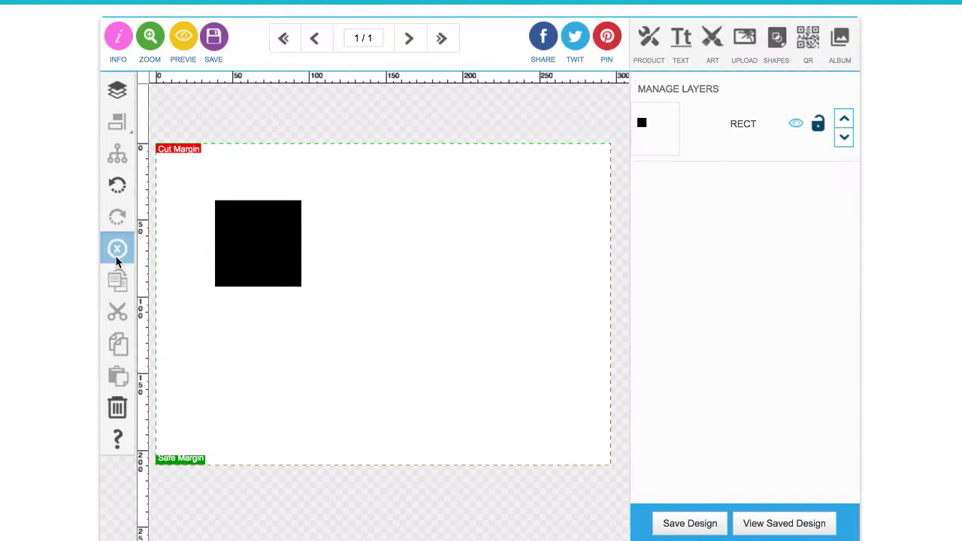
Draw a black circle about 92 mm in diameter beside the square
click(777, 39)
click(726, 94)
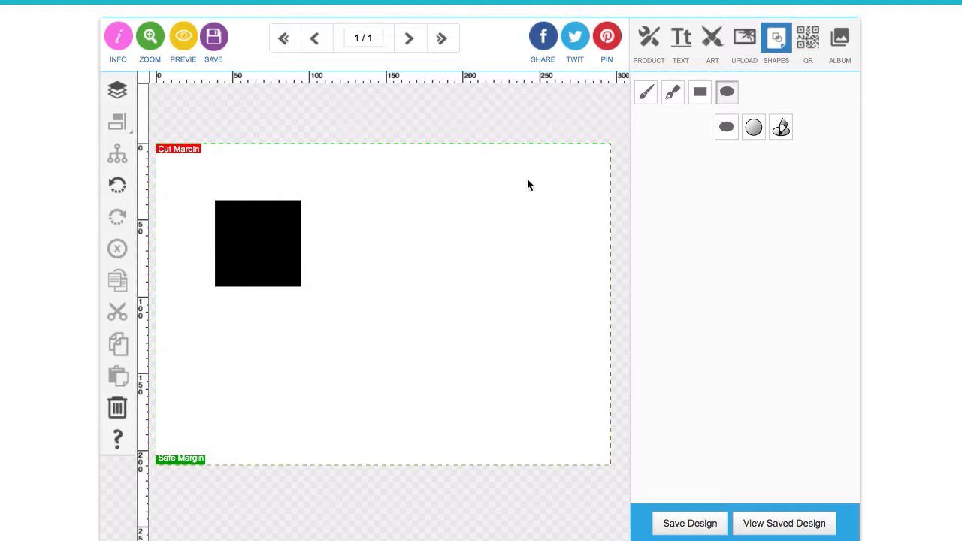
mouse_move(351, 196)
mouse_down()
mouse_move(421, 241)
mouse_move(408, 251)
mouse_move(424, 268)
mouse_up()
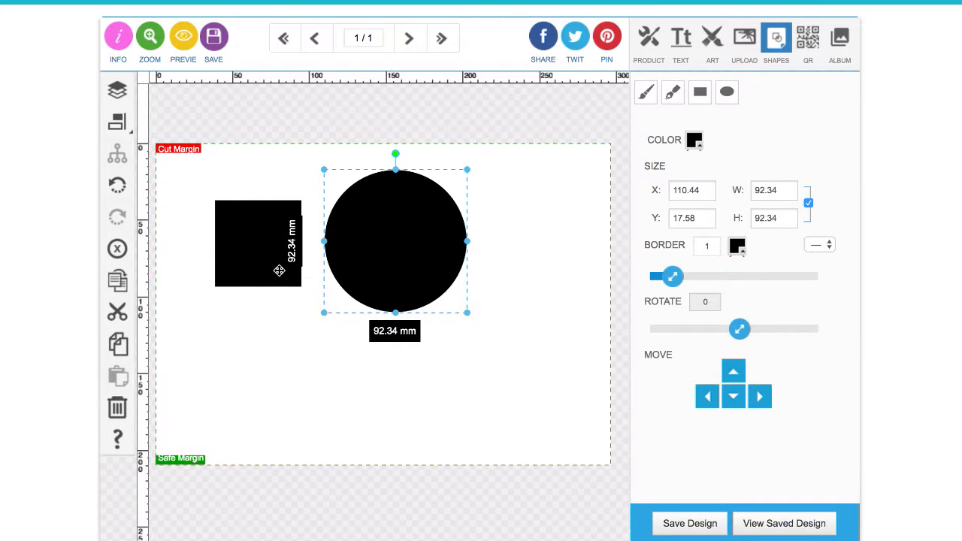
Change the square's fill to the pink colour ed5ca2
click(279, 271)
click(694, 142)
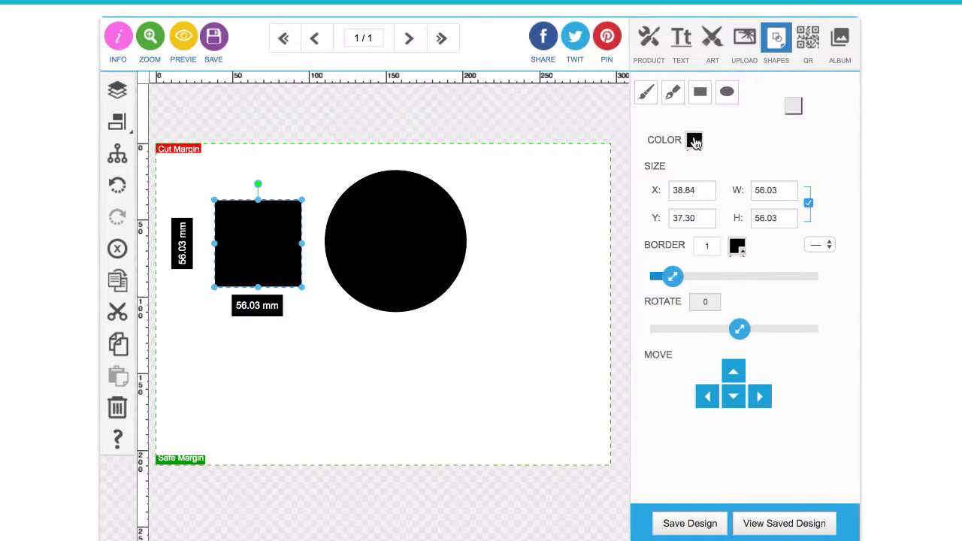
click(754, 144)
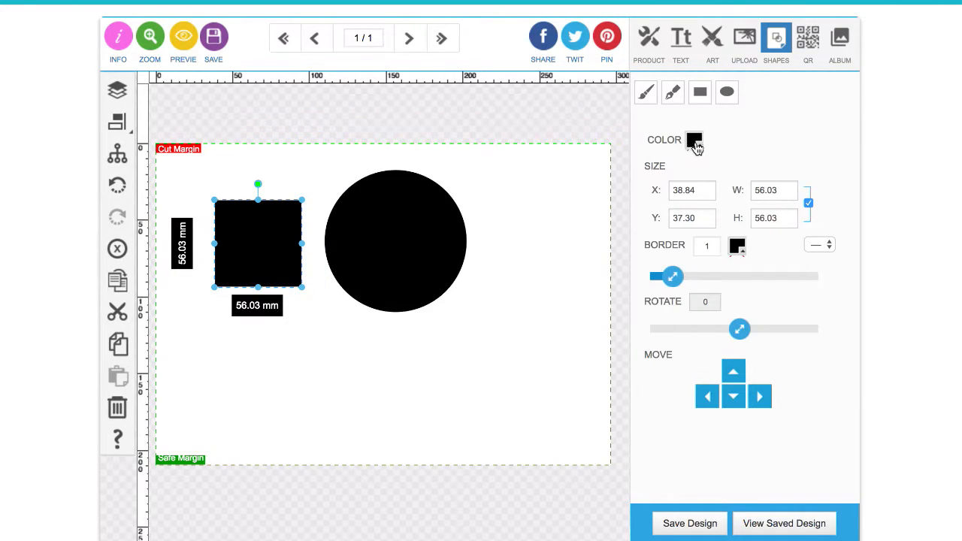
click(693, 142)
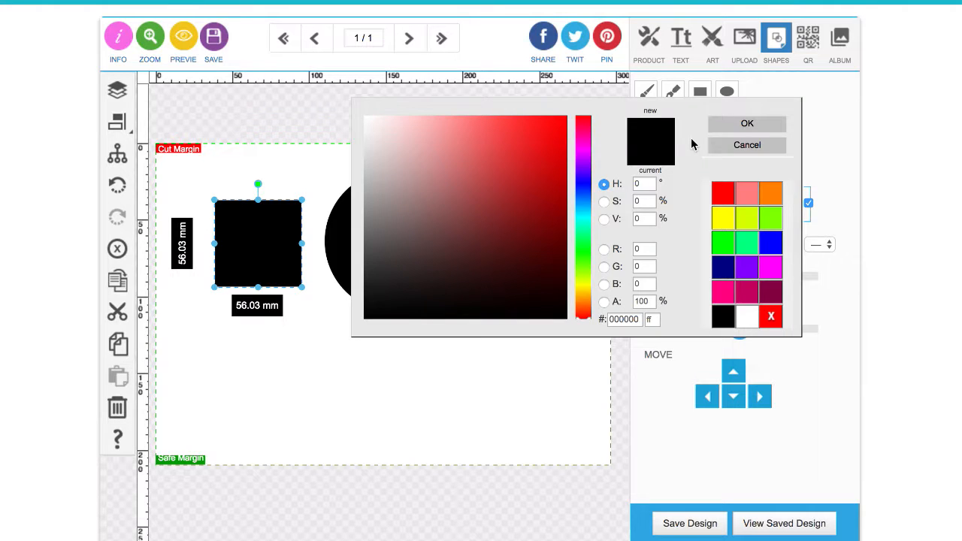
click(723, 293)
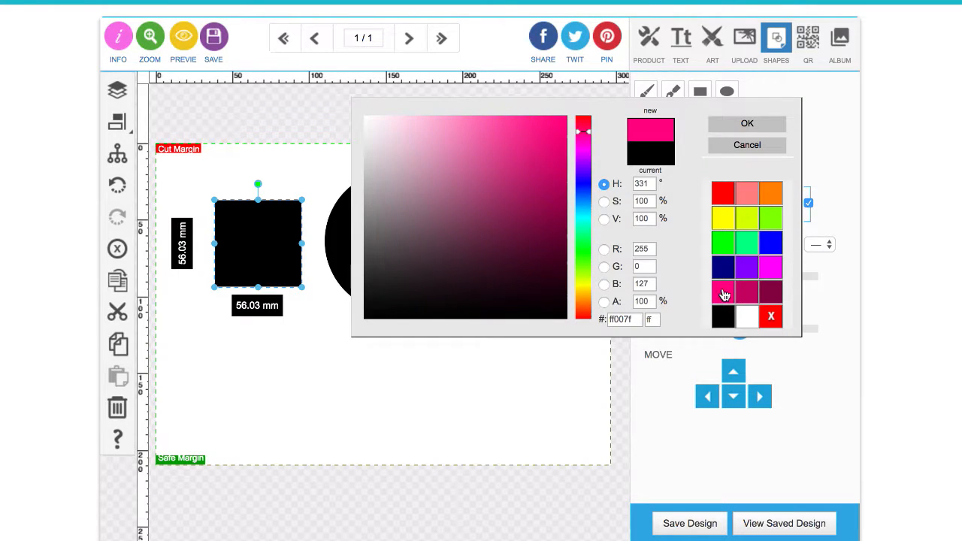
click(483, 120)
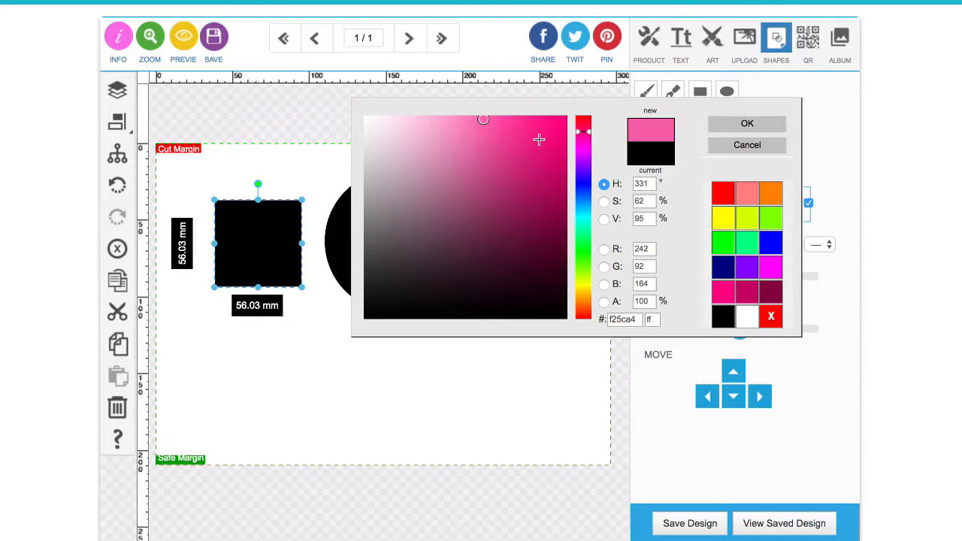
mouse_move(483, 121)
mouse_down()
mouse_move(451, 143)
mouse_move(472, 132)
mouse_move(488, 206)
mouse_move(430, 191)
mouse_move(497, 140)
mouse_move(454, 134)
mouse_move(488, 132)
mouse_up()
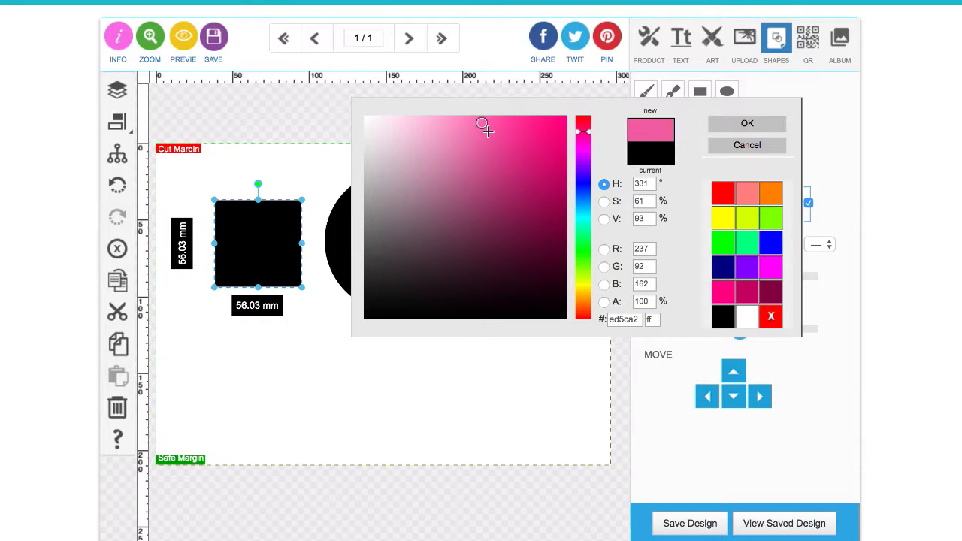
double_click(625, 319)
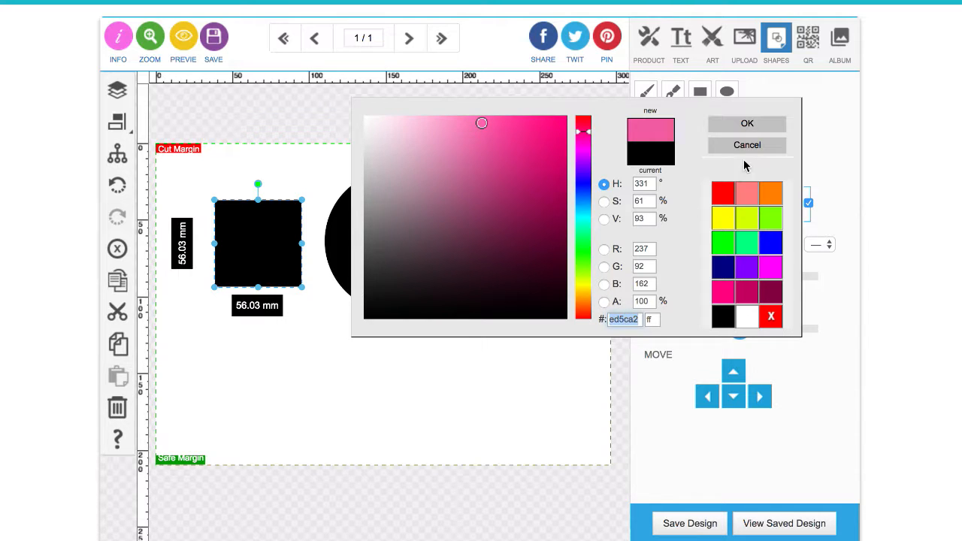
click(746, 125)
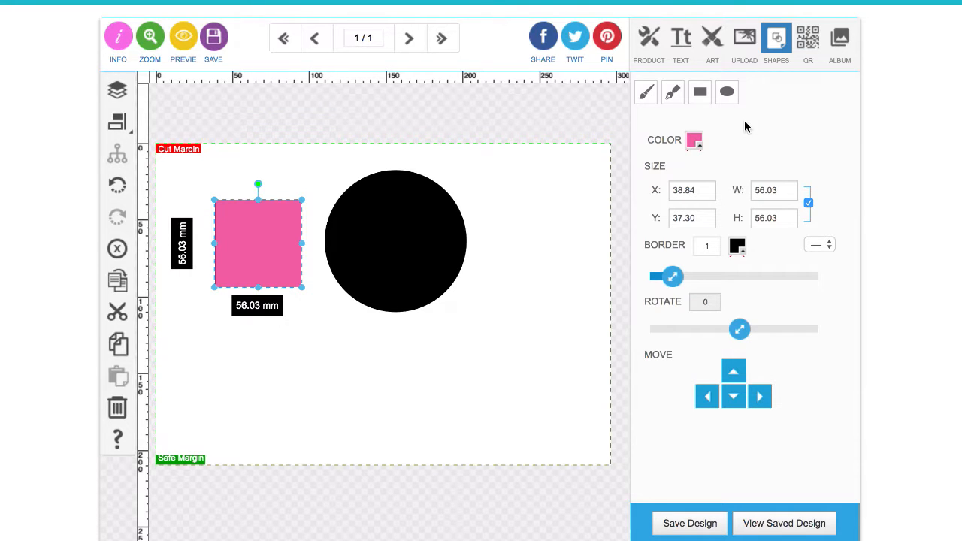
Remove the pink square's border by setting its width to 0
click(274, 304)
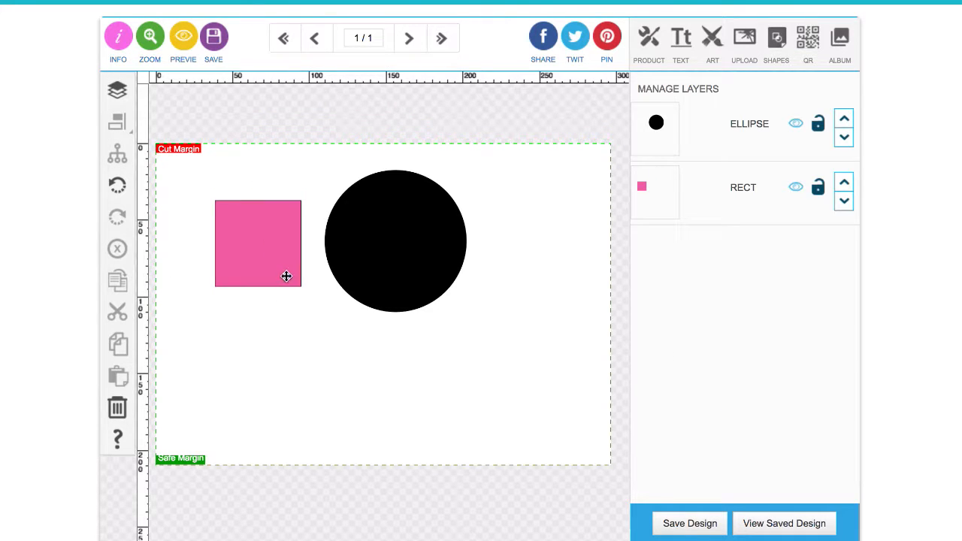
click(285, 275)
click(286, 299)
click(285, 274)
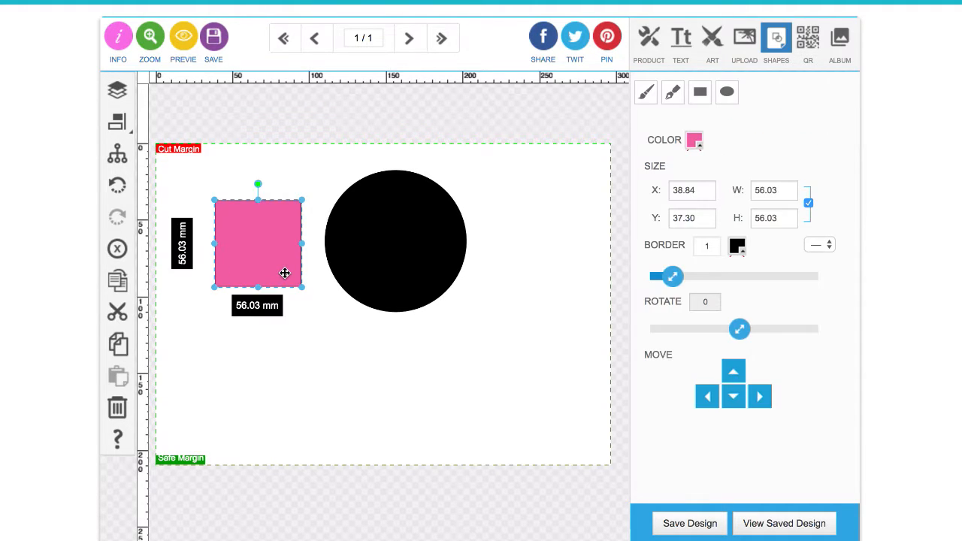
click(293, 292)
click(292, 279)
drag(659, 280, 648, 283)
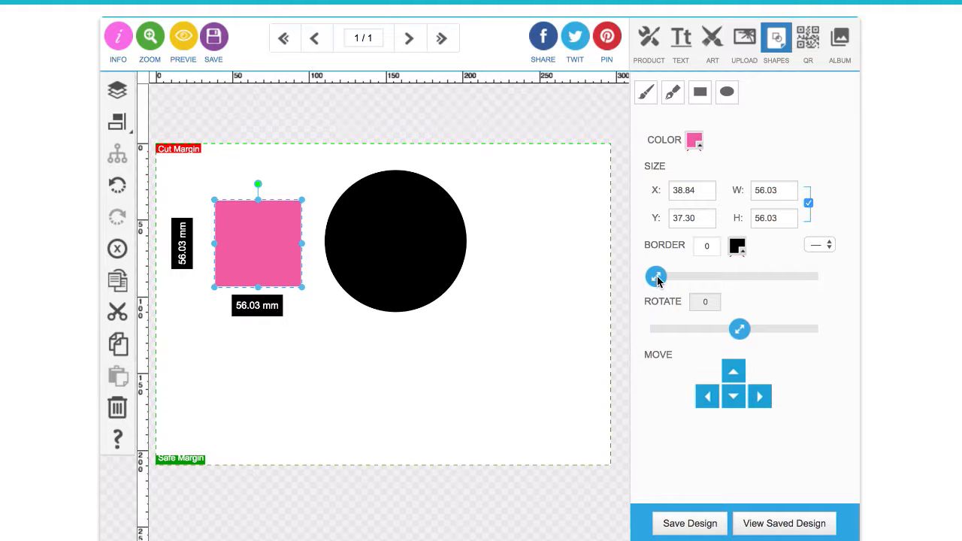
Give the pink square a border of width 10 in the darker pink e20d74
drag(657, 279, 841, 279)
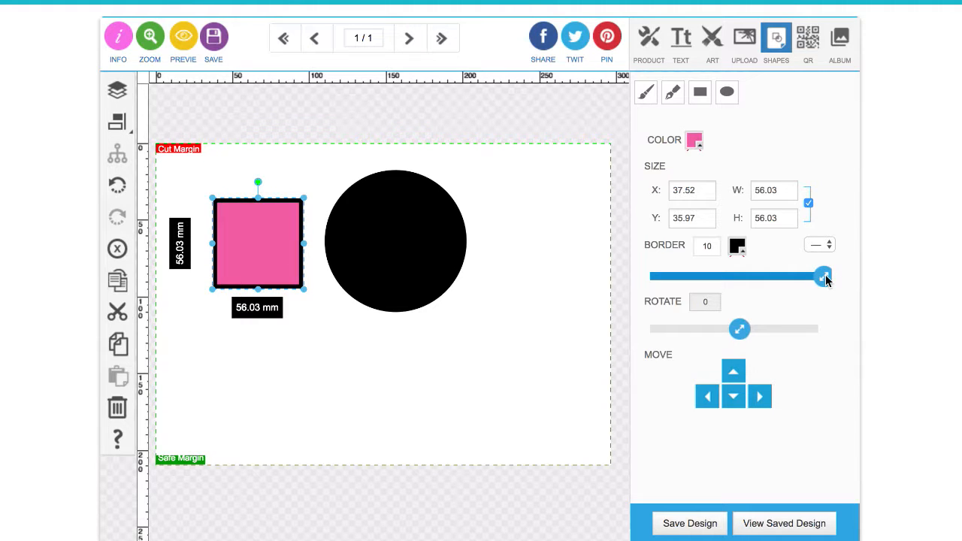
click(738, 246)
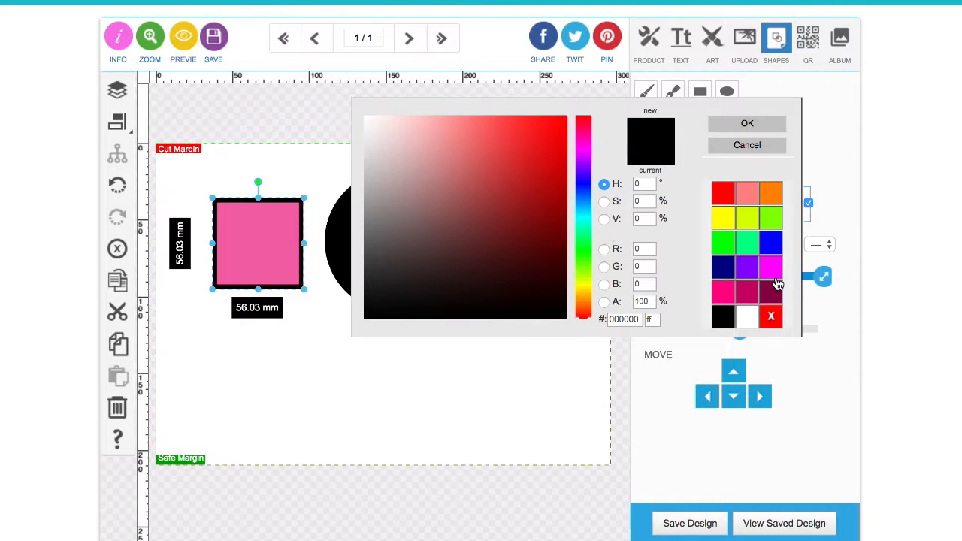
click(724, 297)
click(515, 133)
click(554, 136)
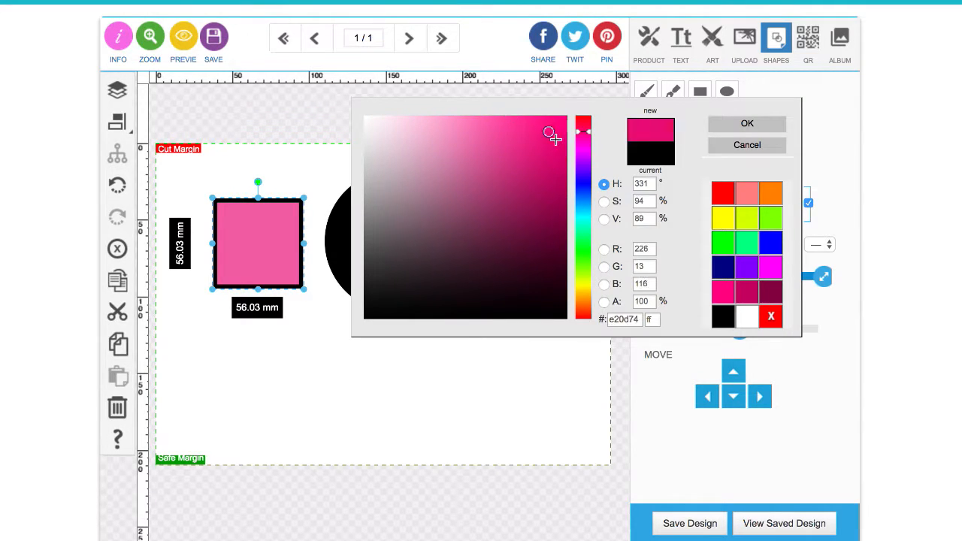
click(740, 125)
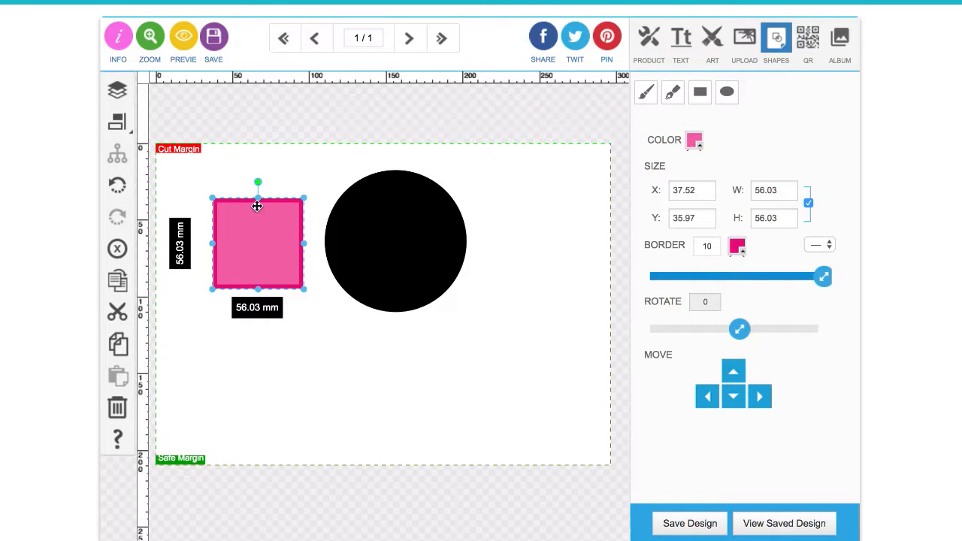
Enlarge the pink square to about 98 mm and move it to the lower-left area of the page
click(300, 323)
click(286, 265)
click(316, 328)
click(266, 258)
drag(304, 289, 365, 350)
drag(314, 323, 281, 391)
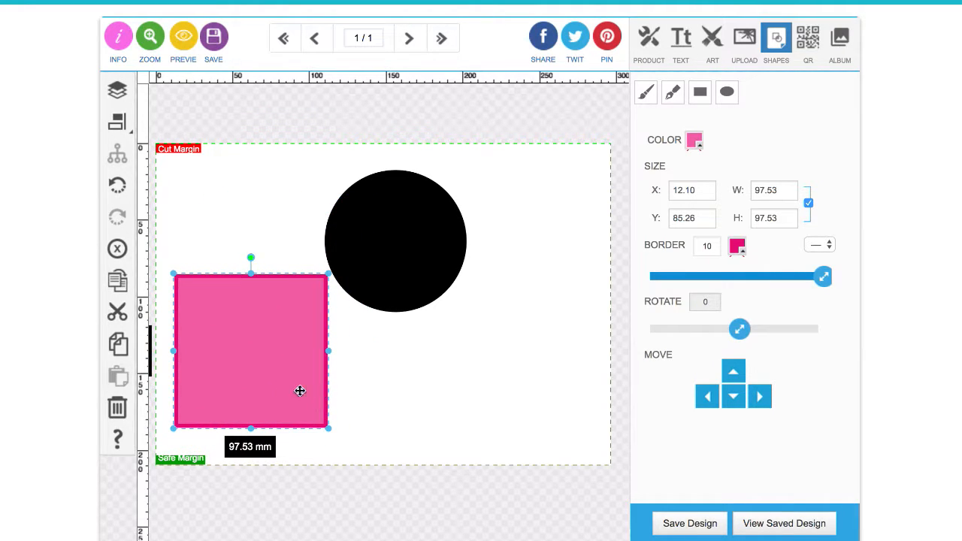
Duplicate the pink square and set the copy's fill to no colour, keeping only its outline
click(115, 283)
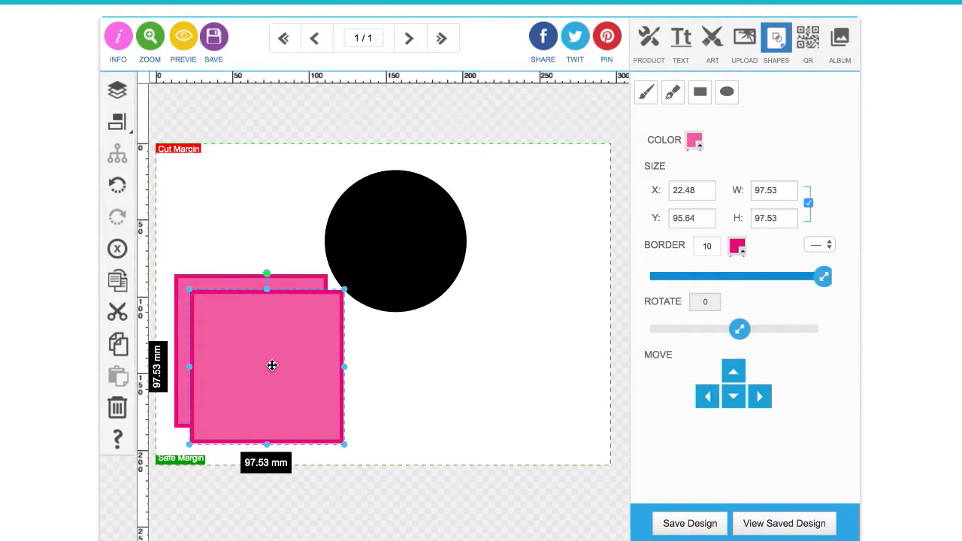
click(694, 141)
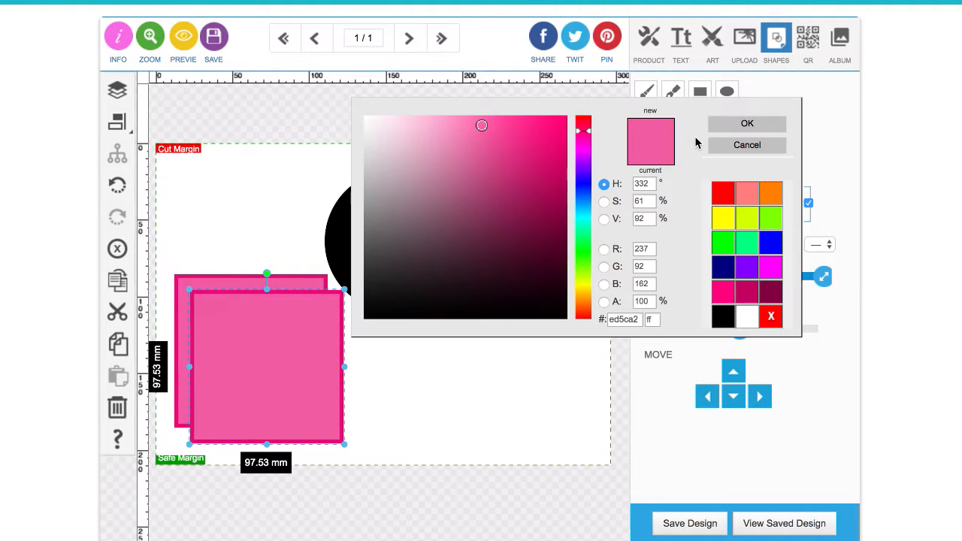
click(774, 321)
click(733, 126)
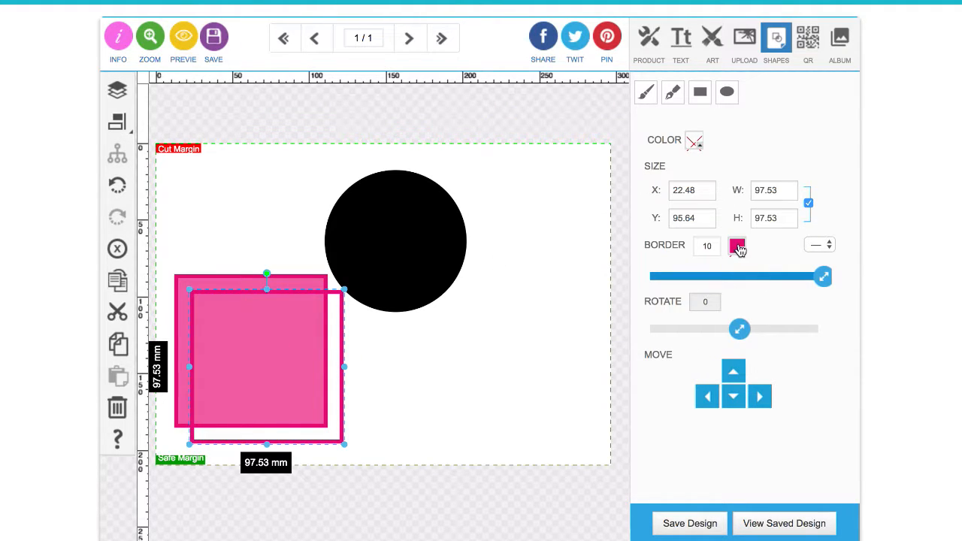
Shrink the unfilled copy to about 90 mm and set its border width to 7
drag(344, 447, 333, 441)
drag(825, 278, 757, 283)
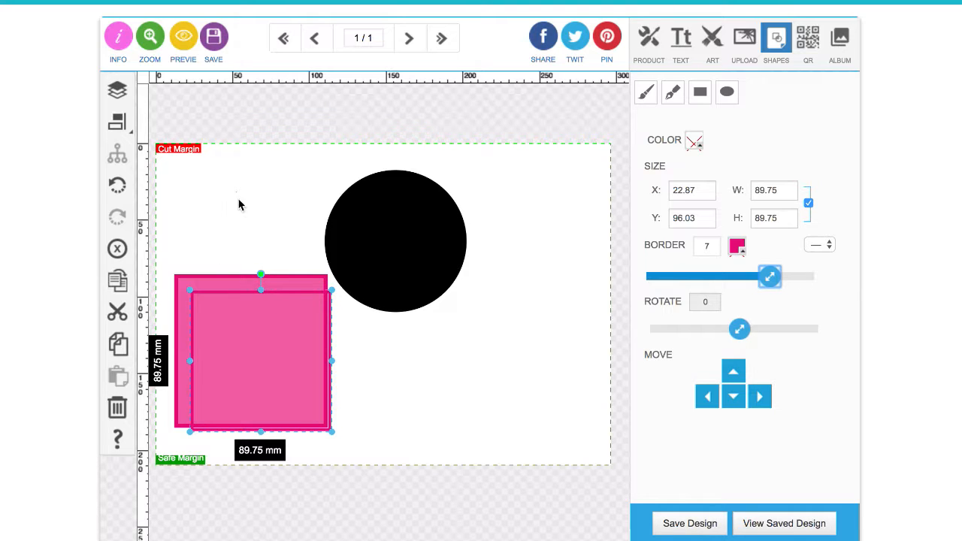
Try to position the unfilled outline square freehand inside the pink square
click(296, 278)
click(260, 294)
mouse_move(260, 293)
mouse_down()
mouse_move(249, 275)
mouse_move(247, 288)
mouse_up()
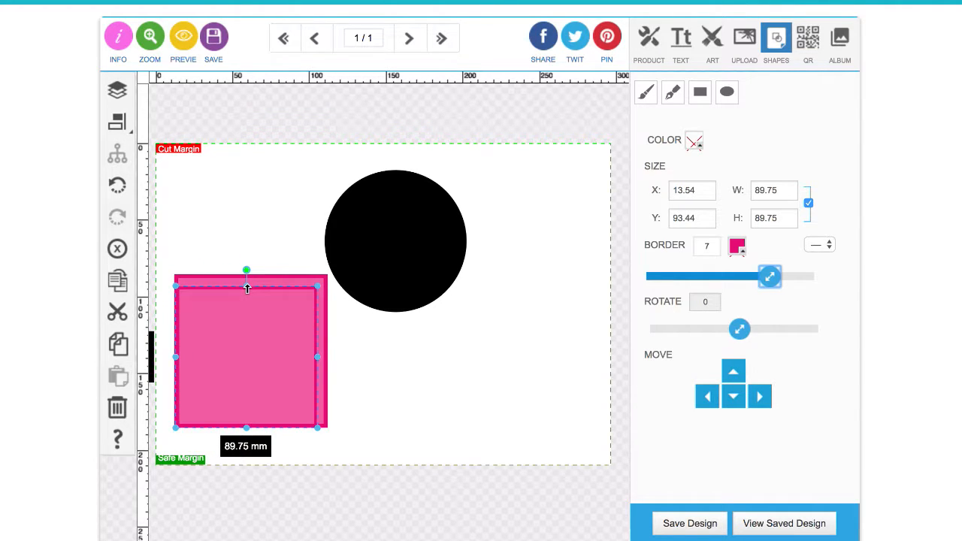
Centre the outline square and the filled pink square horizontally relative to the page
click(120, 120)
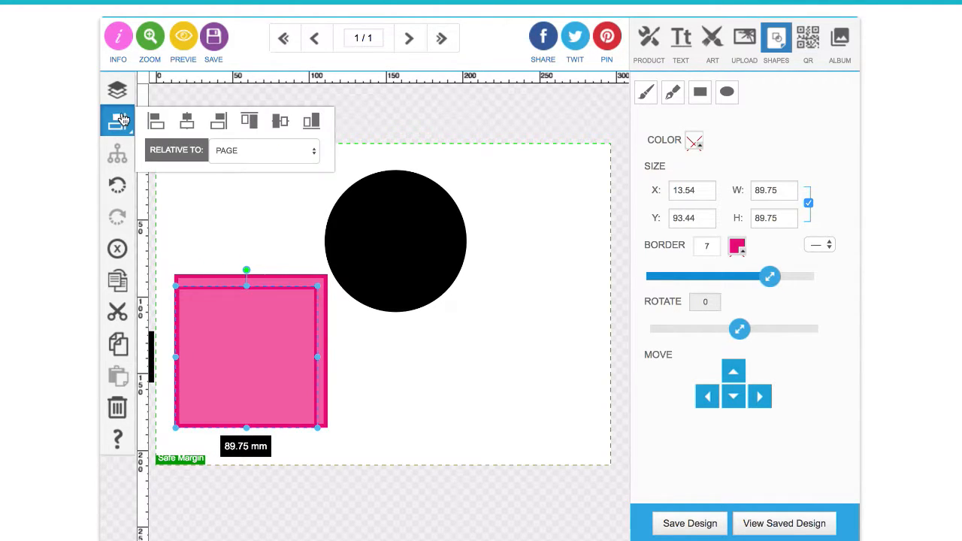
click(187, 122)
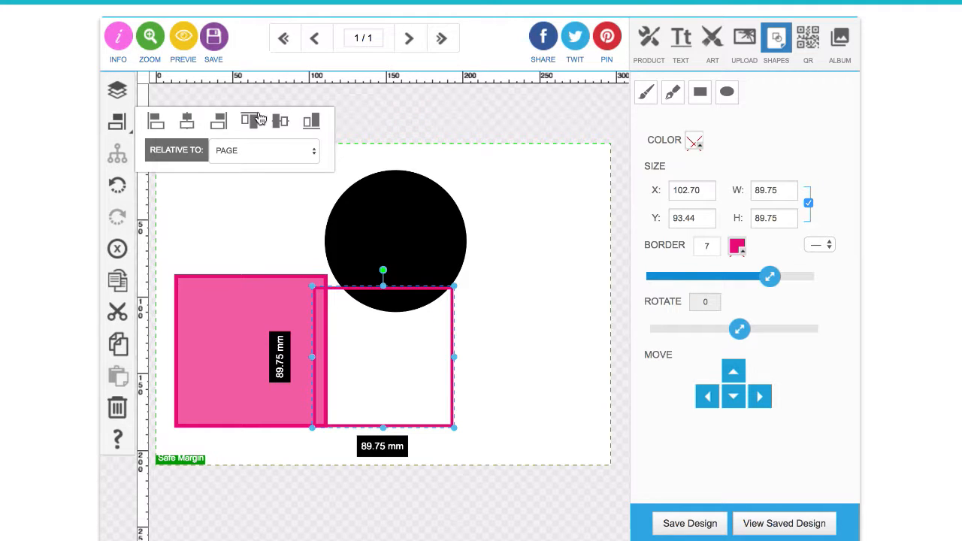
click(187, 124)
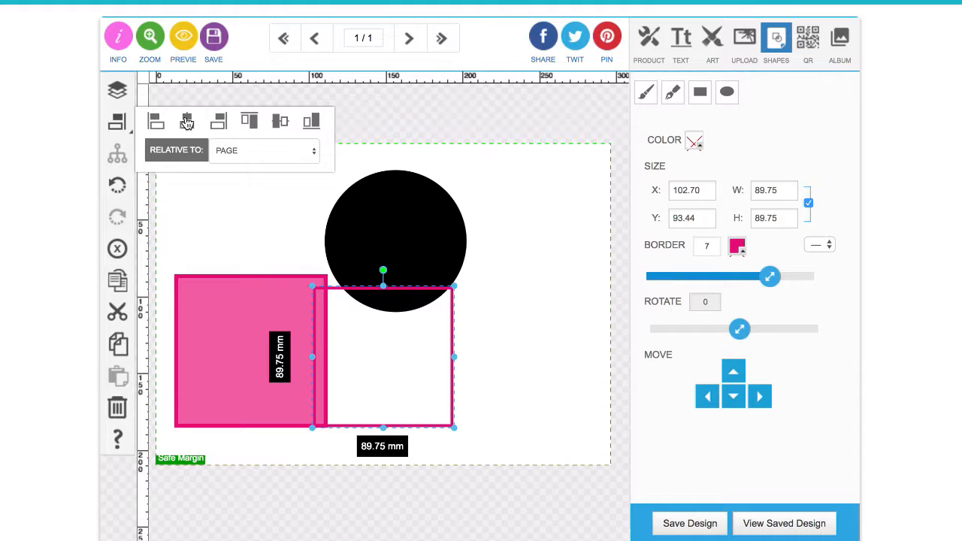
click(239, 323)
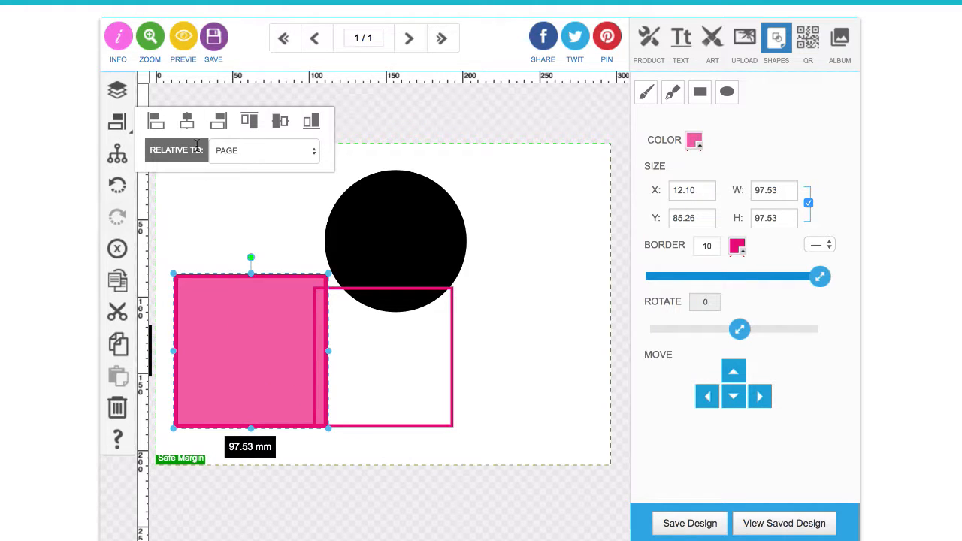
click(188, 123)
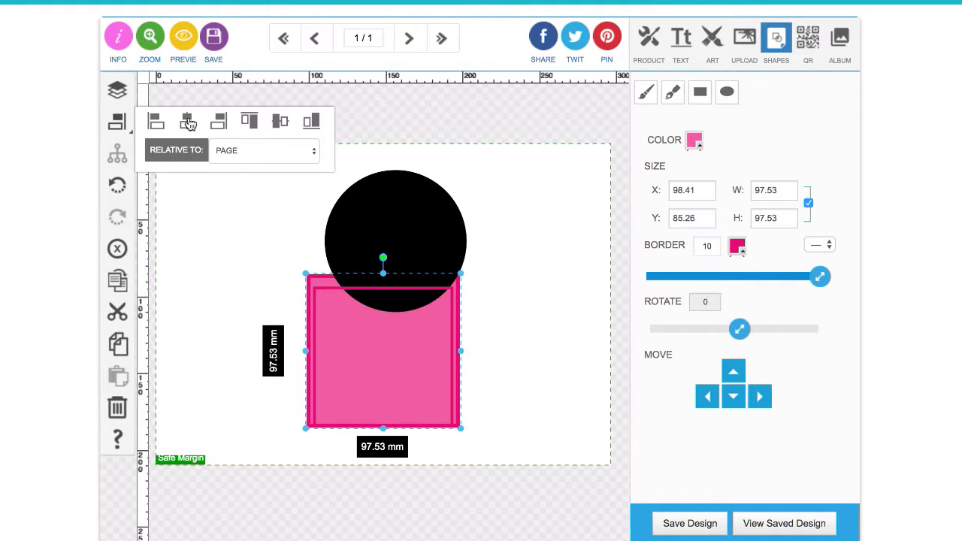
Centre the outline square and the filled pink square vertically relative to the page
click(342, 288)
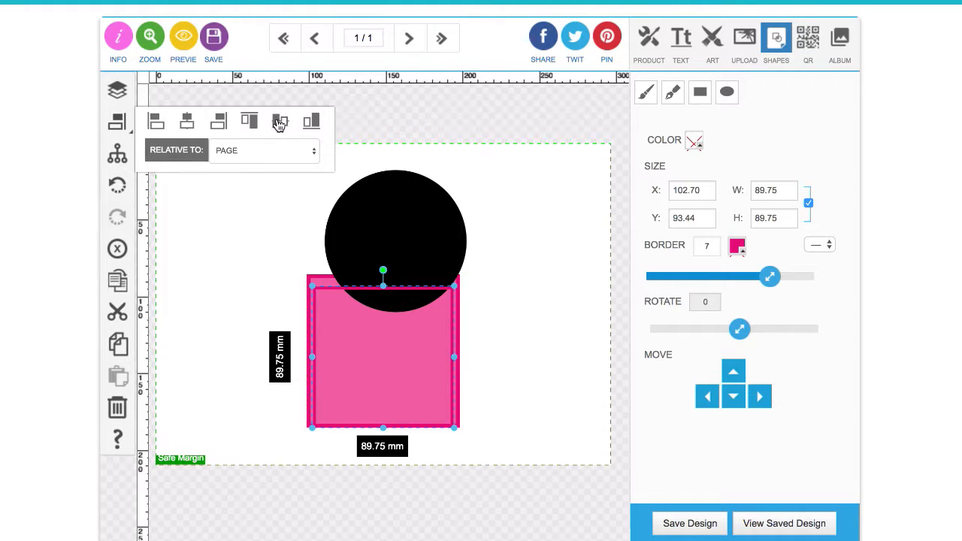
click(278, 122)
click(367, 396)
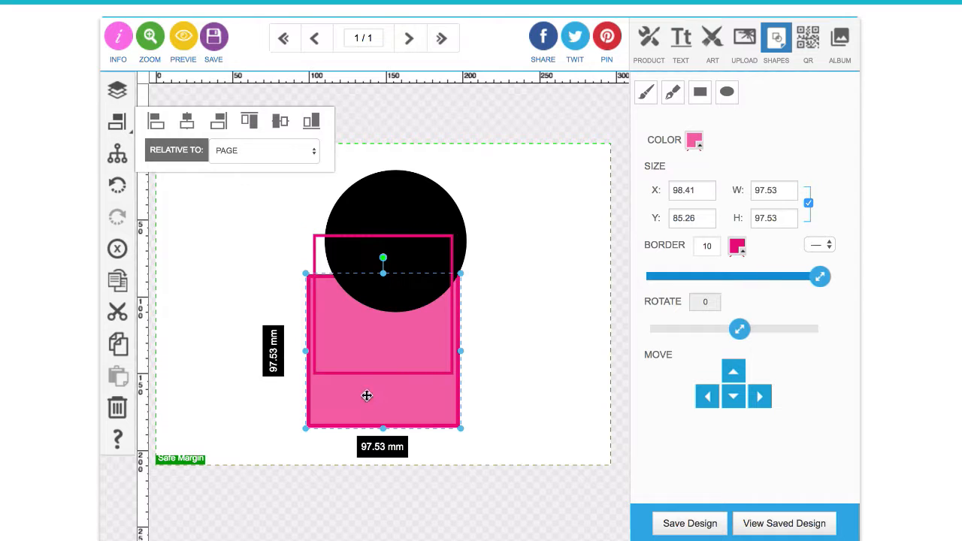
click(280, 123)
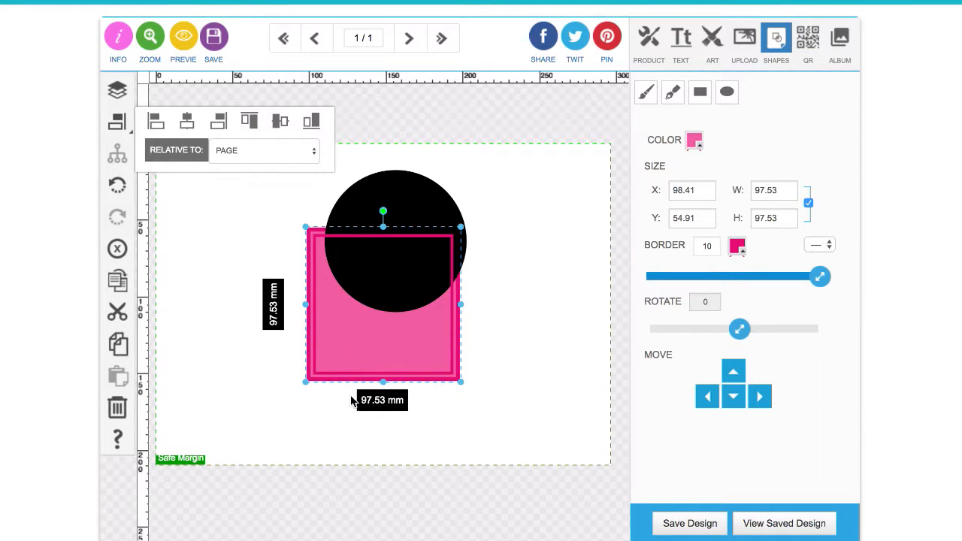
Move the black circle clear of the squares to the upper-right area of the page
click(380, 397)
drag(414, 241, 559, 196)
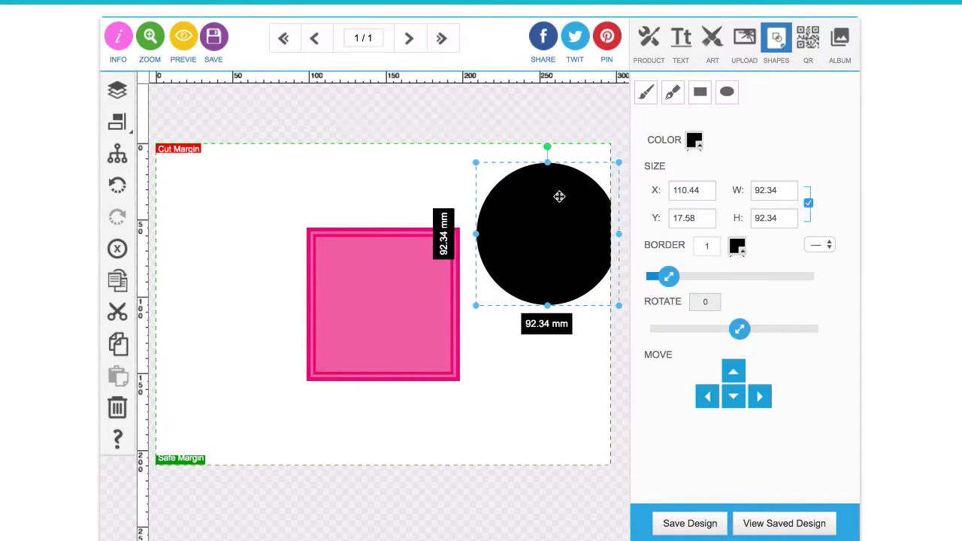
click(395, 399)
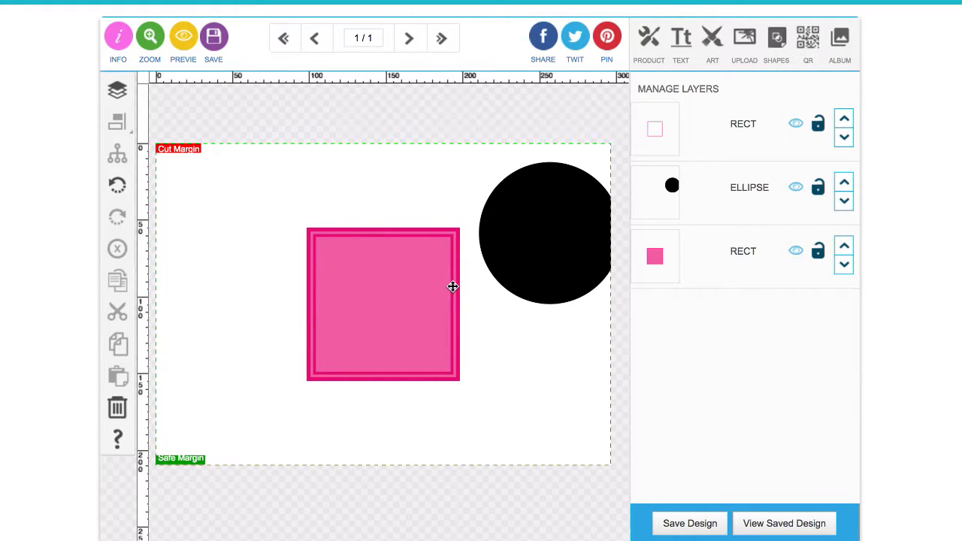
Select the filled and outline squares together and move them to the upper-left area of the page
click(339, 379)
drag(382, 313, 249, 249)
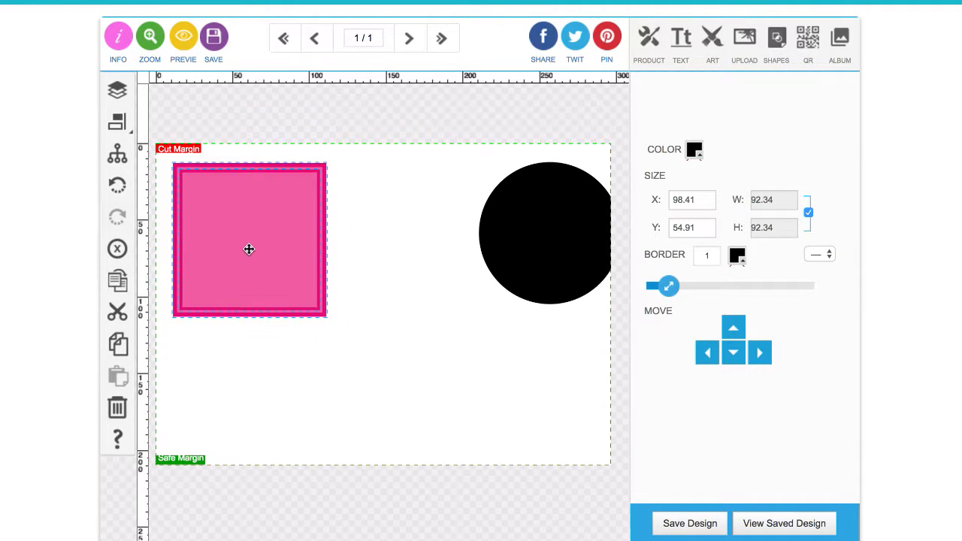
click(304, 434)
Bring the black circle closer to the squares, enlarge it to about 114 mm and fill it with purple
drag(525, 241, 411, 258)
drag(508, 322, 539, 368)
click(694, 141)
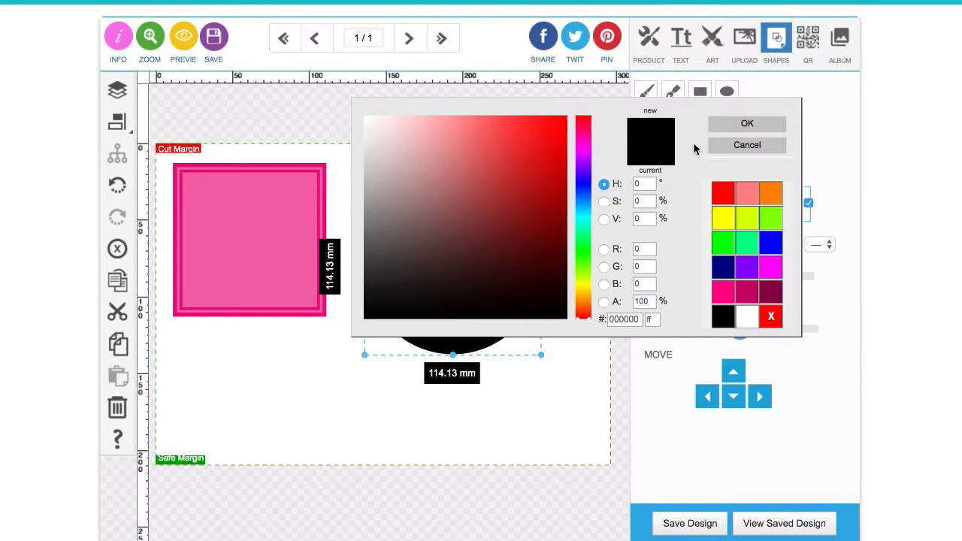
click(748, 272)
click(749, 125)
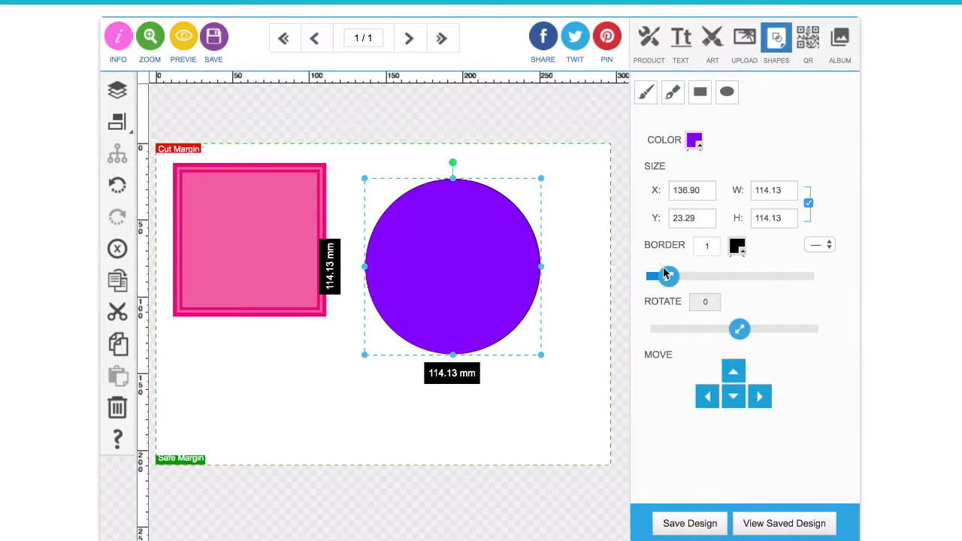
Set the purple circle's border width to 0 and move the circle roughly level with the pink square's upper edge
drag(663, 278, 629, 275)
click(586, 272)
click(515, 275)
drag(406, 287, 397, 269)
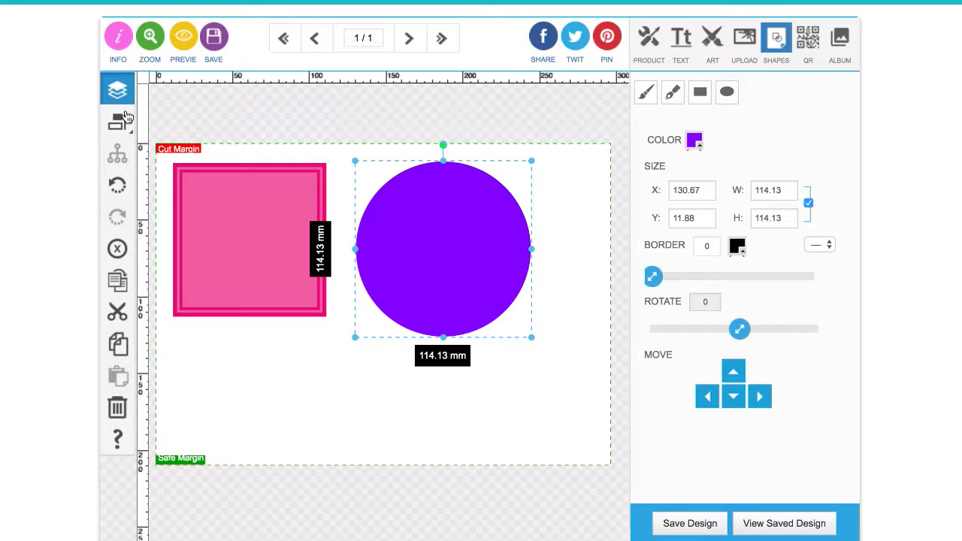
Raise the filled pink square one layer so that it sits above the purple circle
click(290, 128)
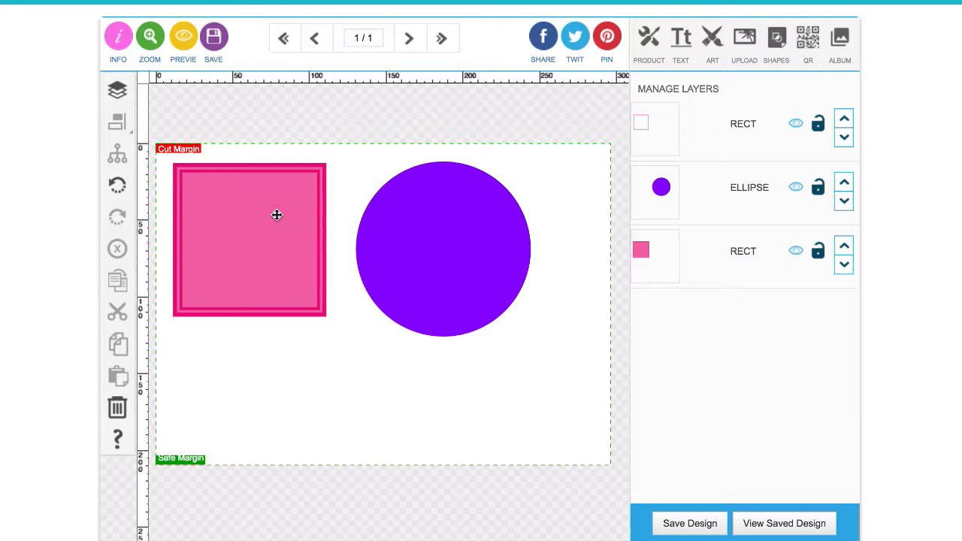
click(326, 204)
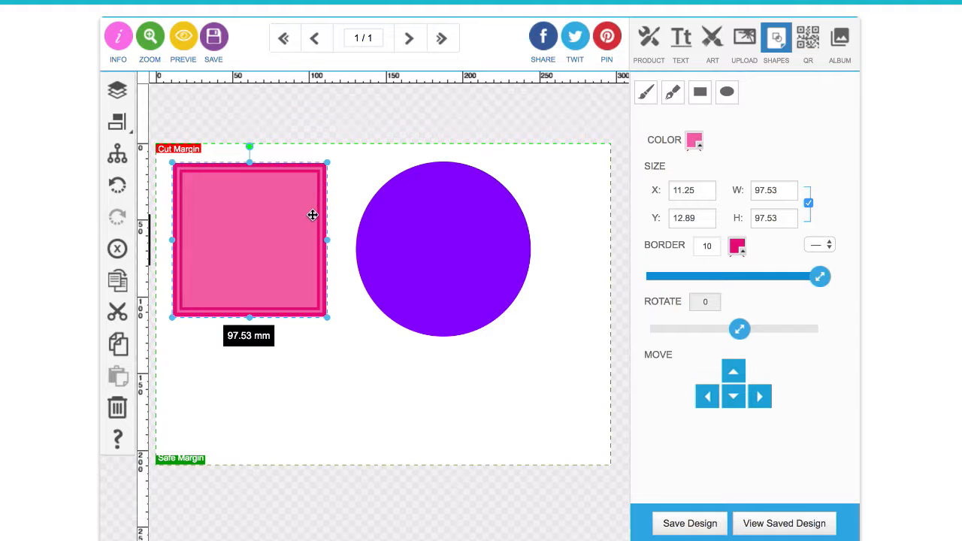
click(320, 214)
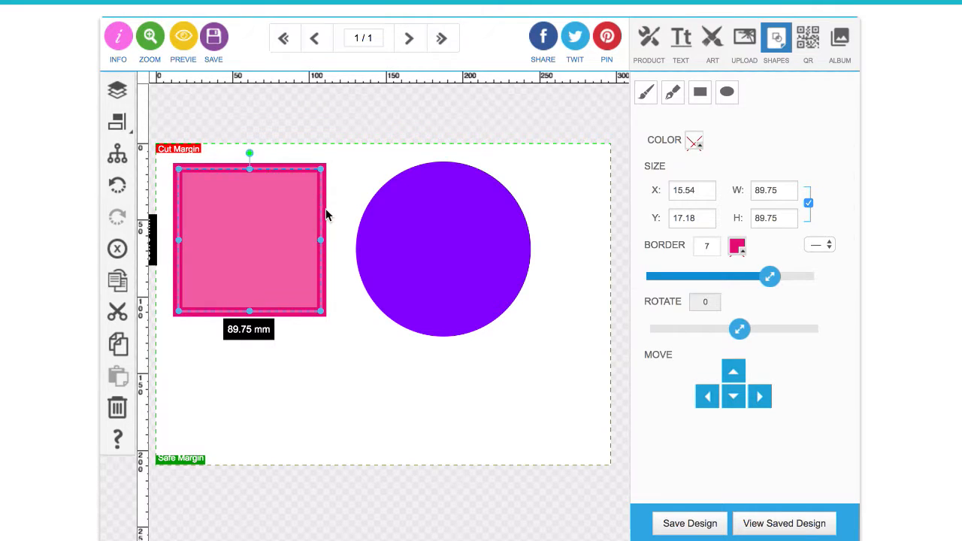
click(326, 215)
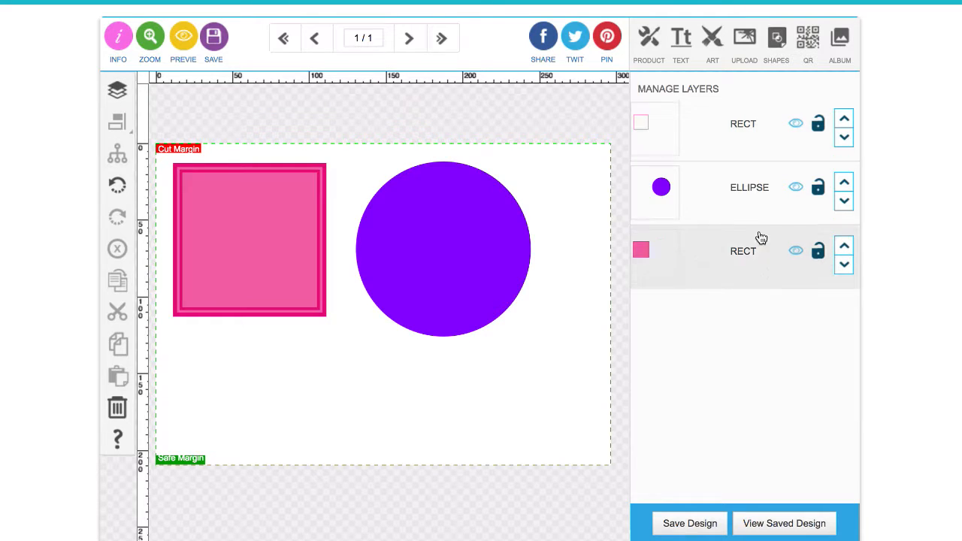
click(845, 248)
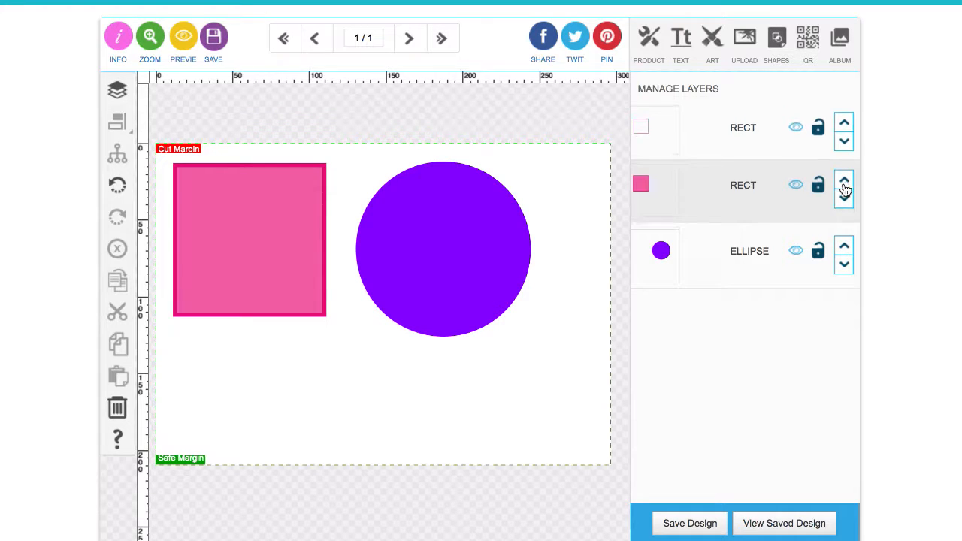
Raise the filled pink square above the outline square and lower it again, twice, to demonstrate layer order
click(844, 185)
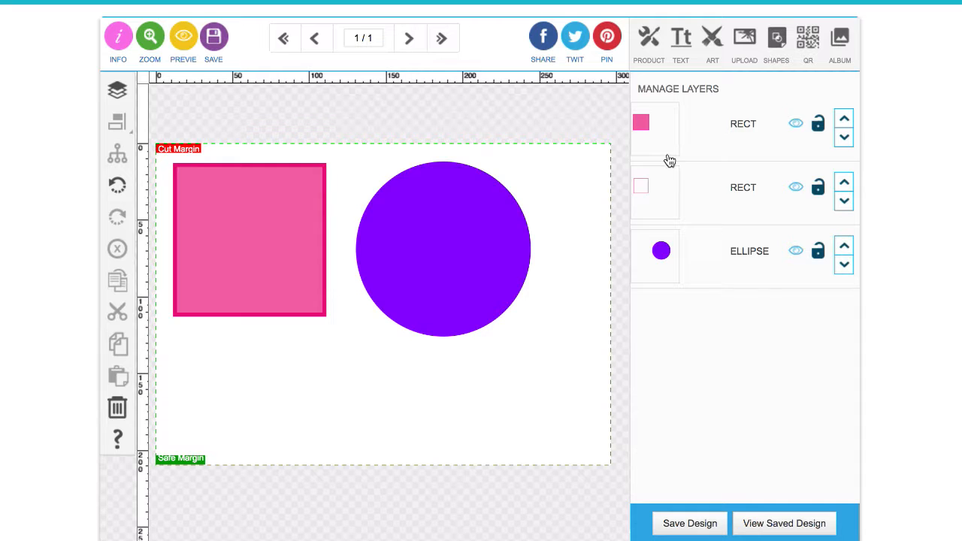
click(844, 140)
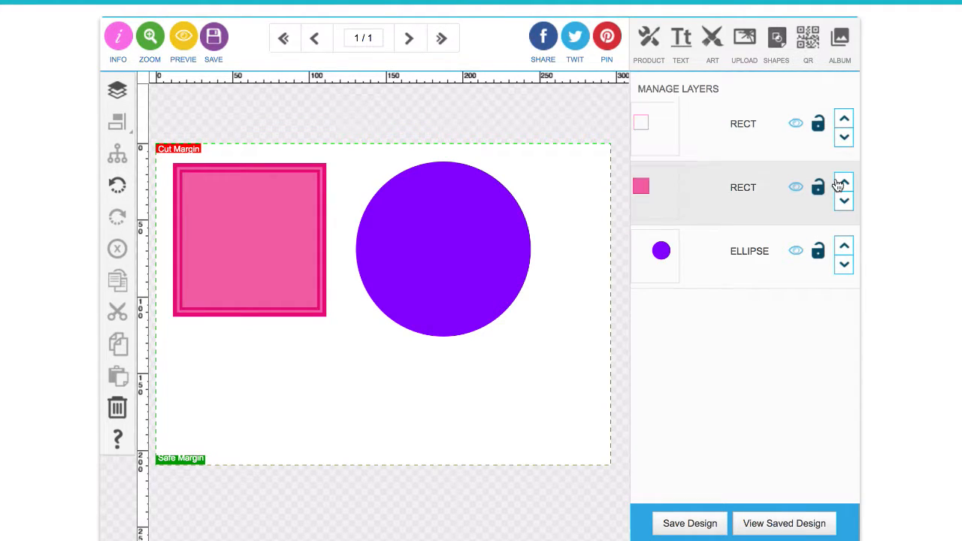
click(844, 181)
click(844, 137)
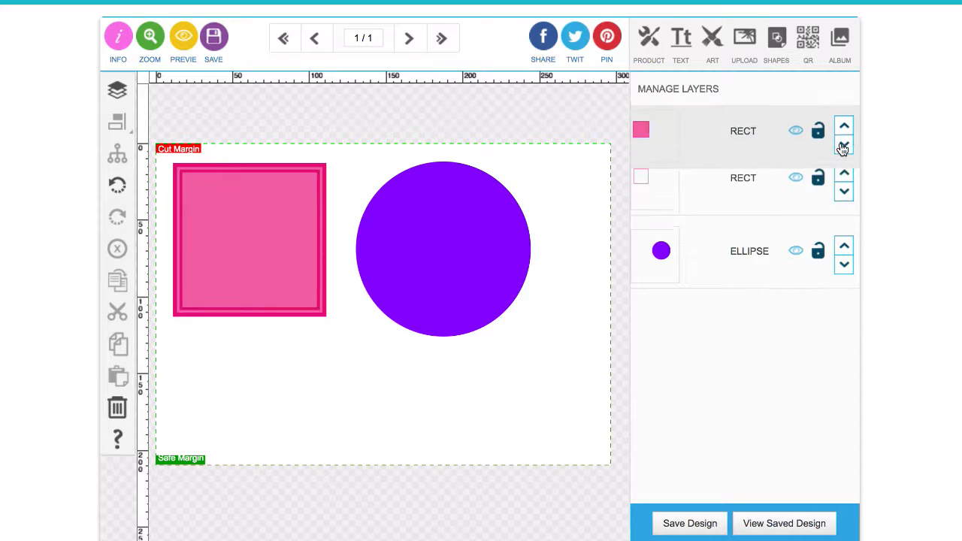
Hide the purple circle's layer and show it again
click(444, 244)
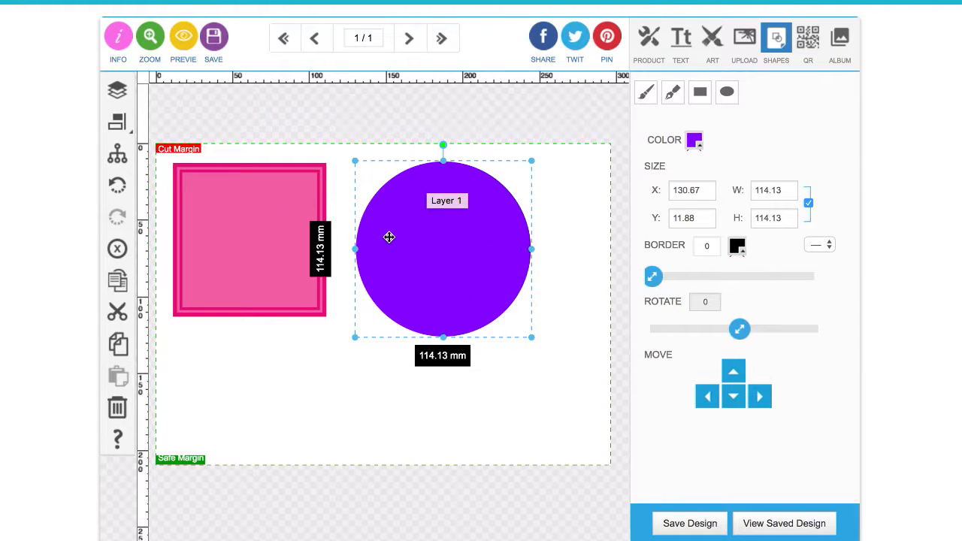
click(118, 96)
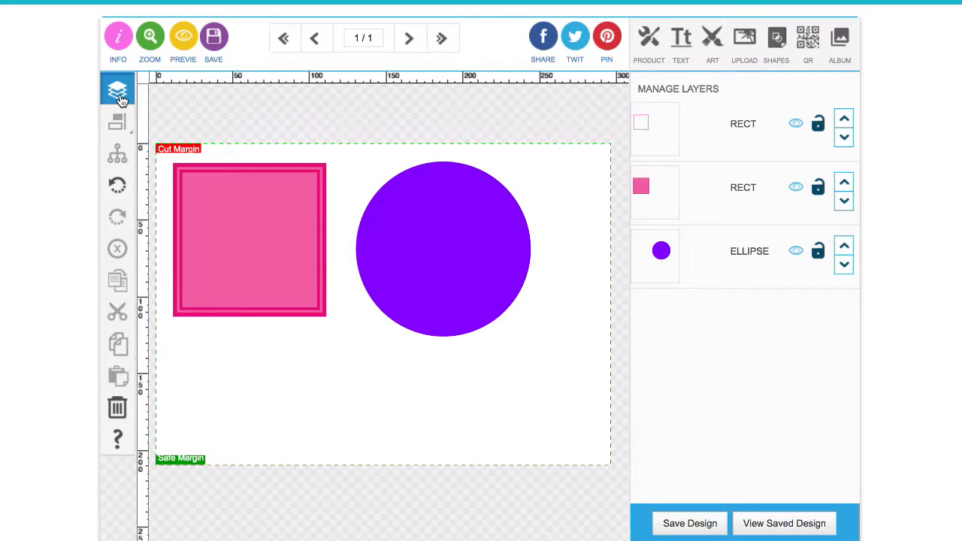
click(796, 251)
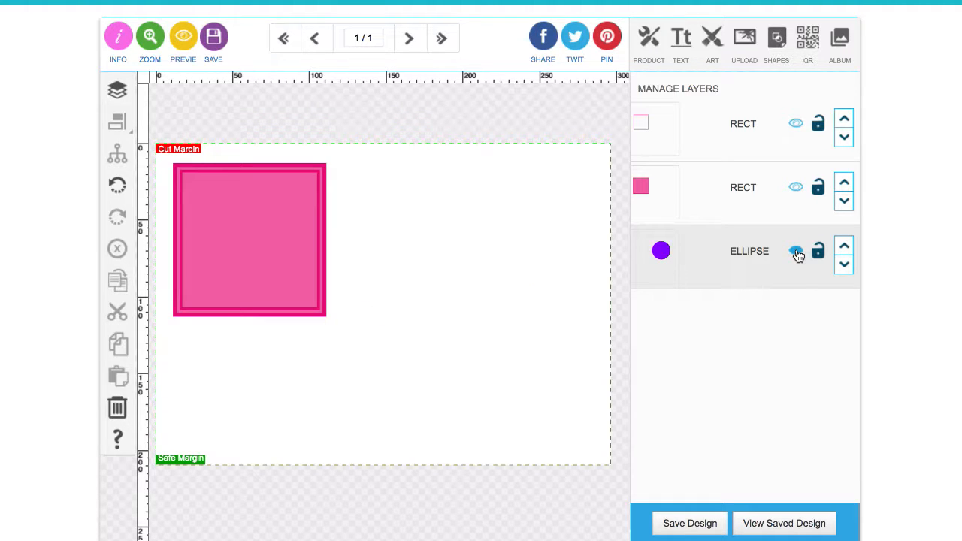
click(796, 252)
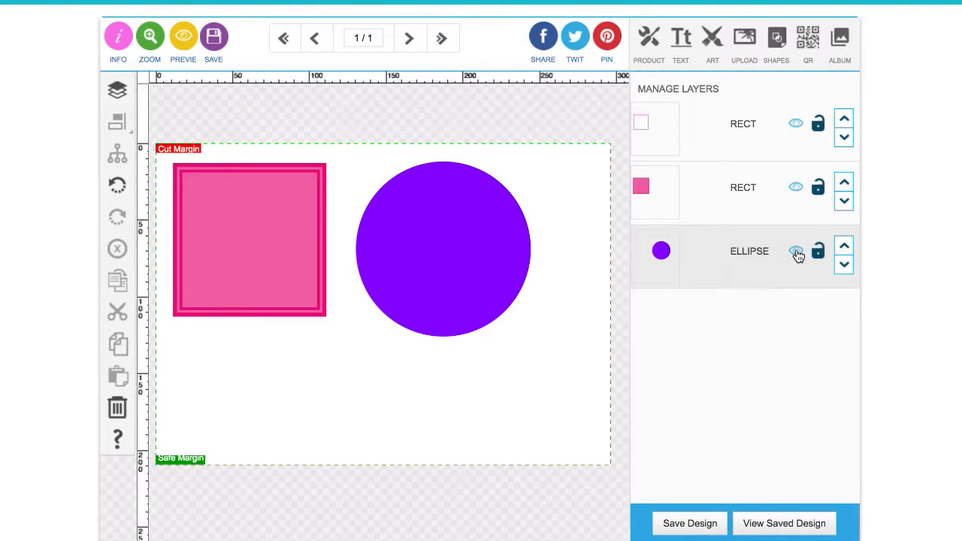
Delete the purple circle and undo the deletion
click(444, 257)
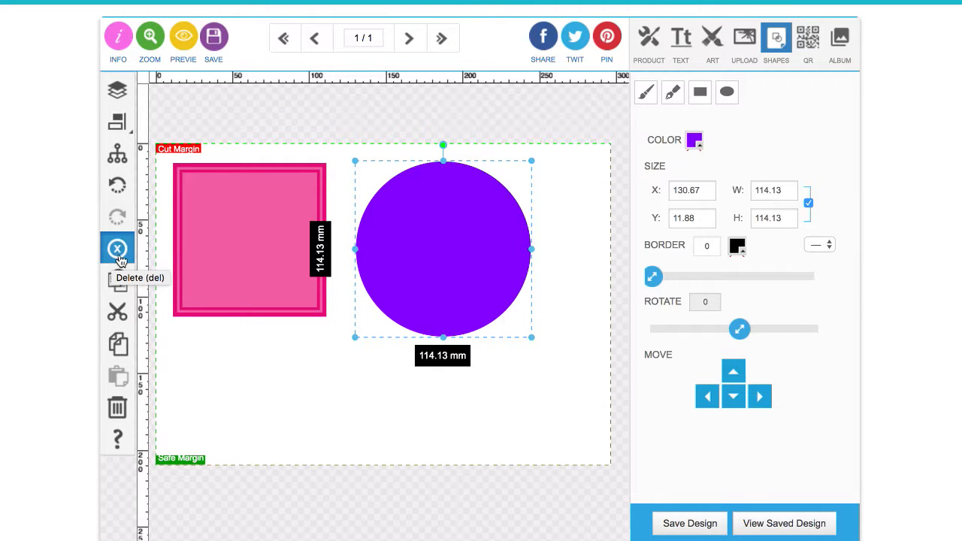
click(117, 250)
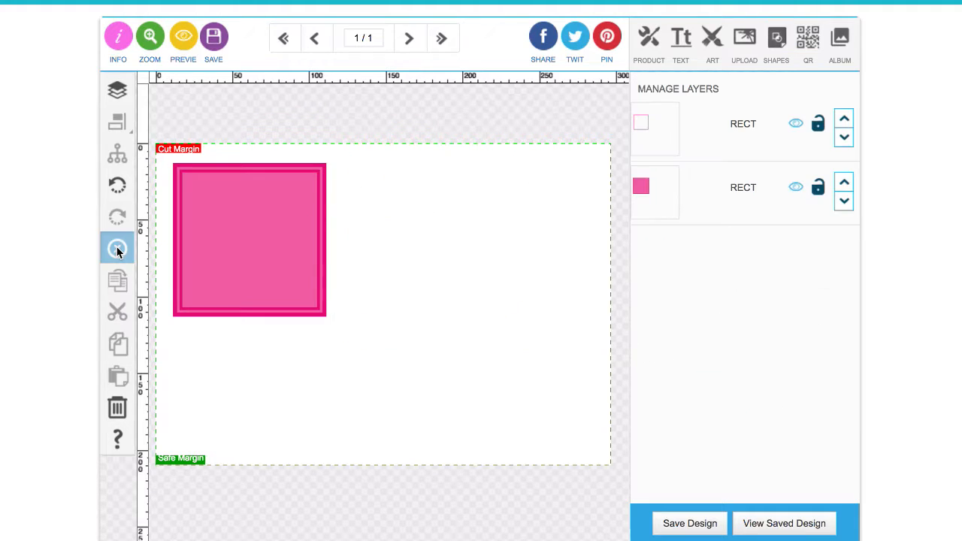
click(117, 189)
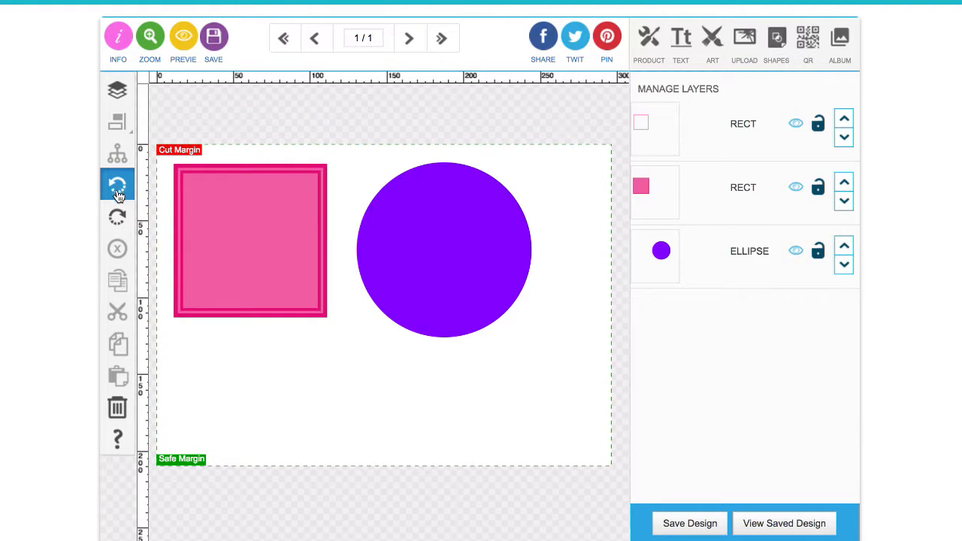
Start clearing the whole drawing and cancel the request
click(119, 408)
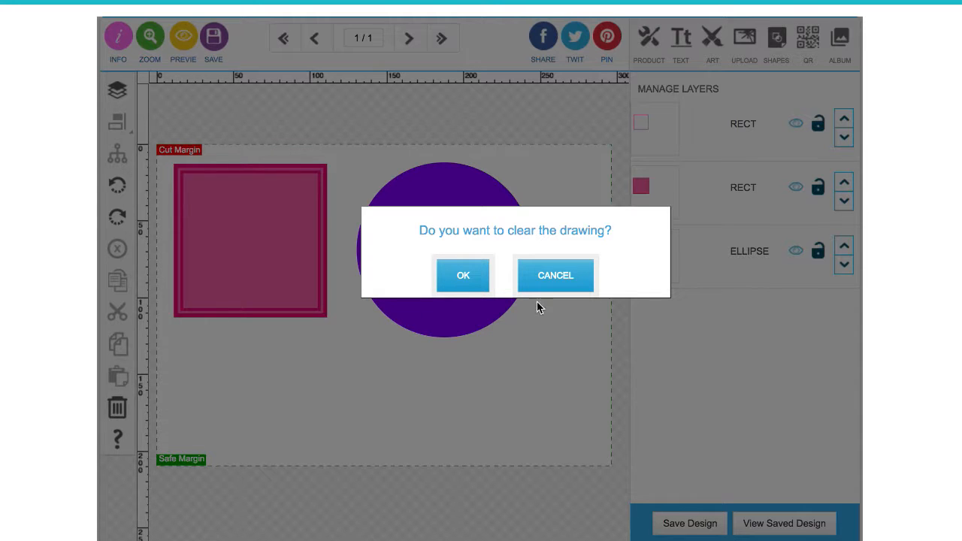
click(563, 289)
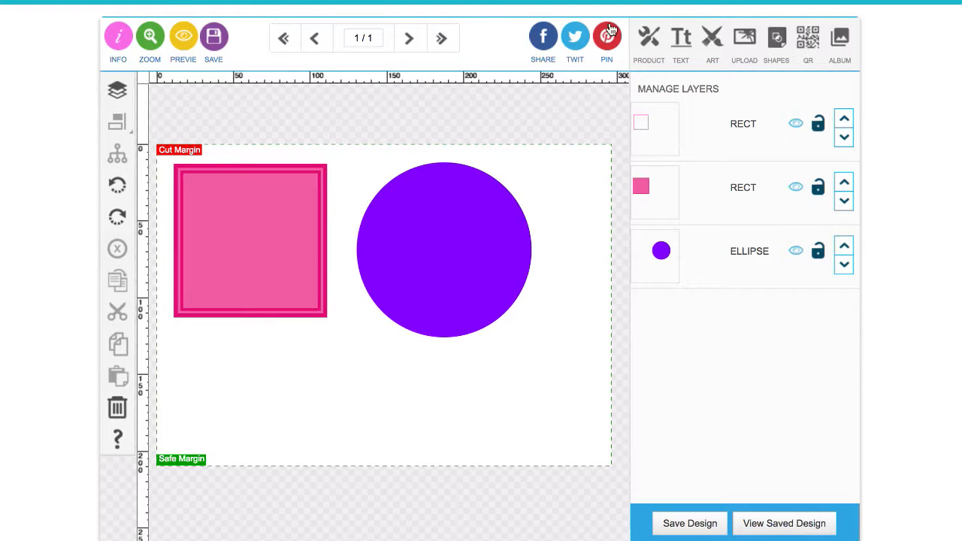
Lock the purple circle's layer and try to move the circle on the page
click(502, 211)
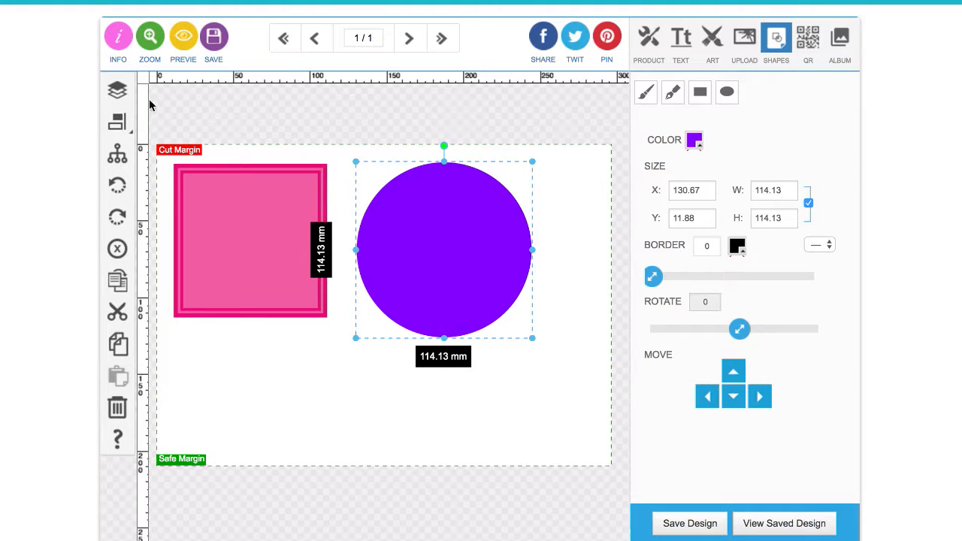
click(117, 92)
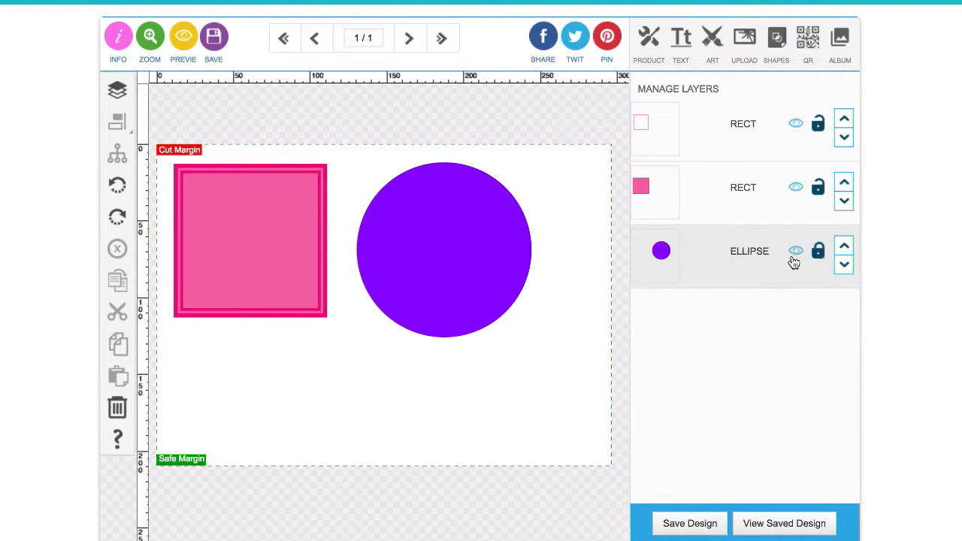
drag(539, 224, 466, 409)
Unlock the purple circle's layer and move the circle farther away from the pink square
mouse_move(509, 264)
mouse_down()
mouse_move(558, 346)
mouse_move(565, 278)
mouse_move(529, 277)
mouse_move(525, 259)
mouse_up()
click(351, 365)
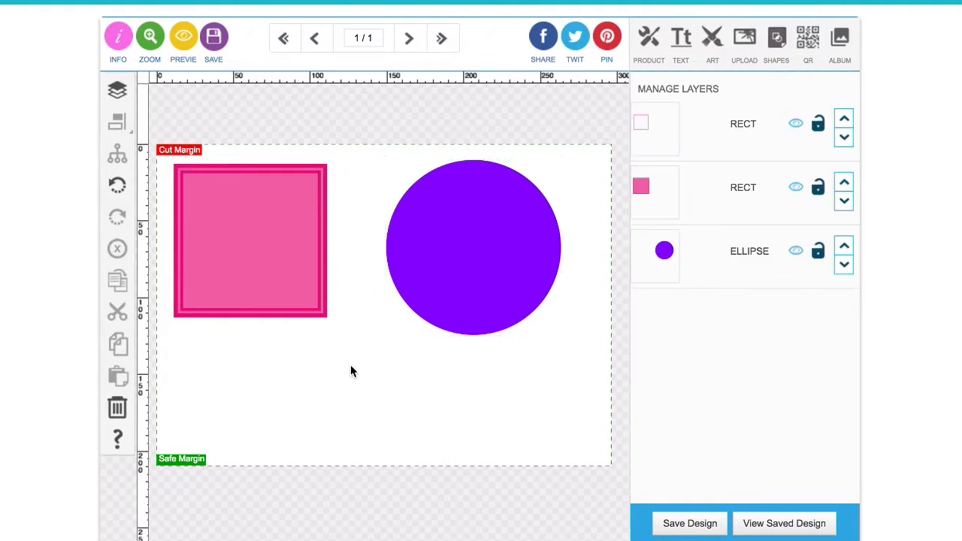
Center the outlined square and the filled pink square horizontally relative to the page
click(257, 171)
click(117, 122)
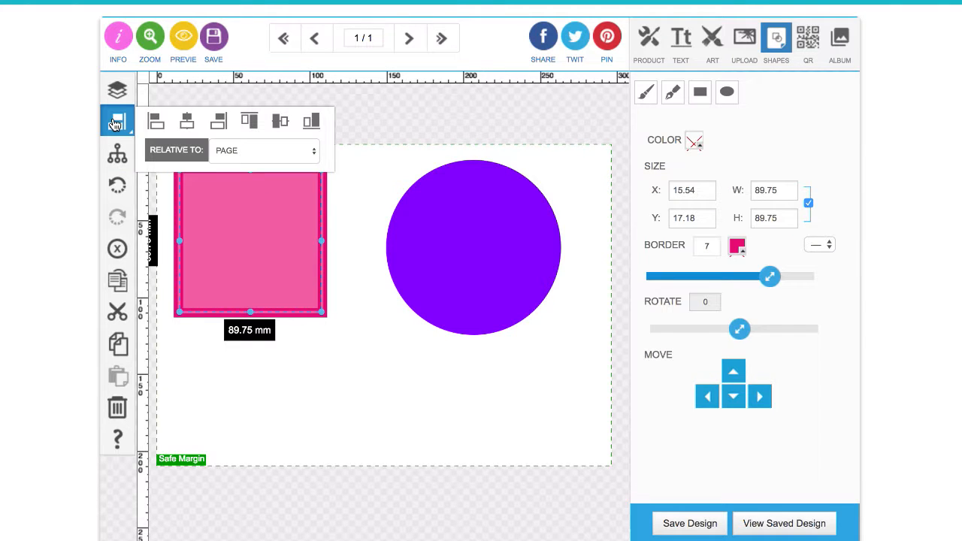
click(188, 123)
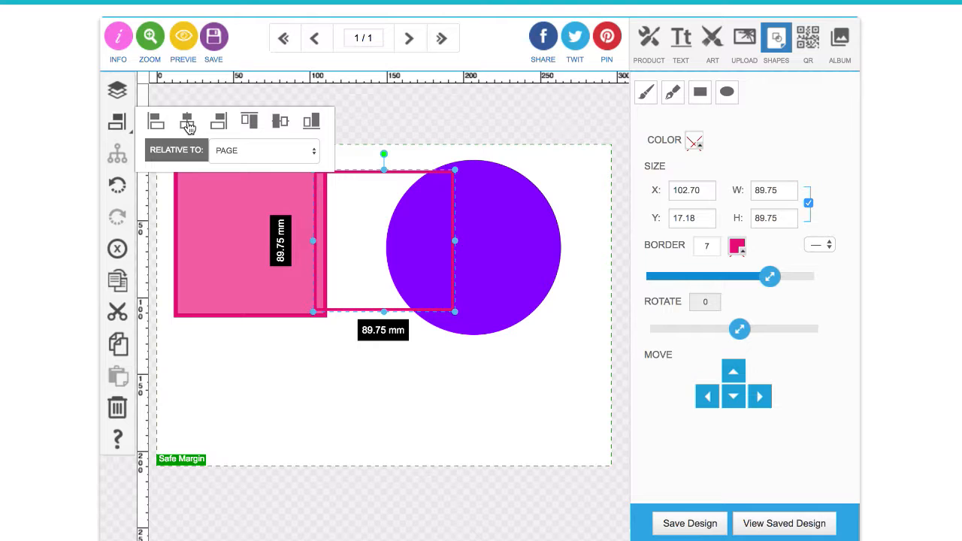
click(211, 226)
click(188, 123)
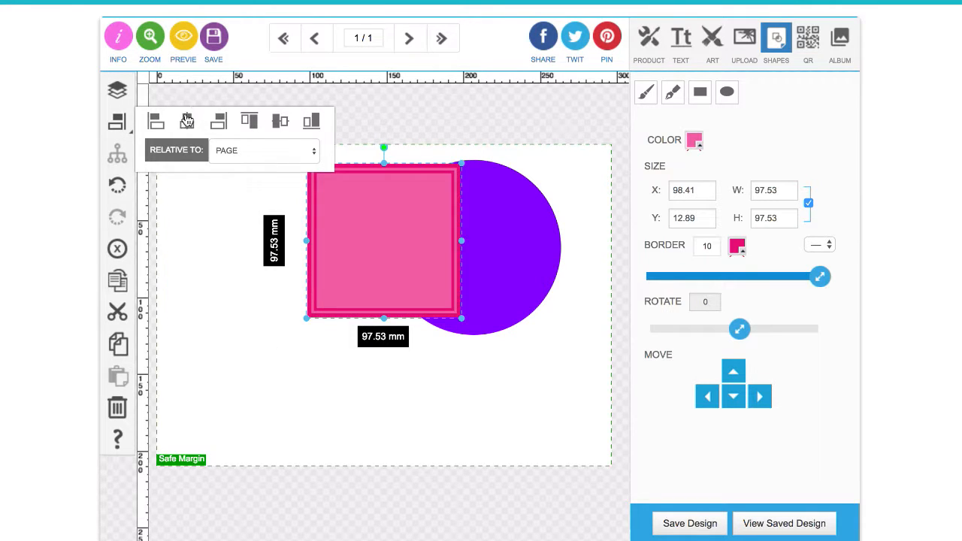
Center the filled pink square and the outlined square vertically relative to the page
click(281, 123)
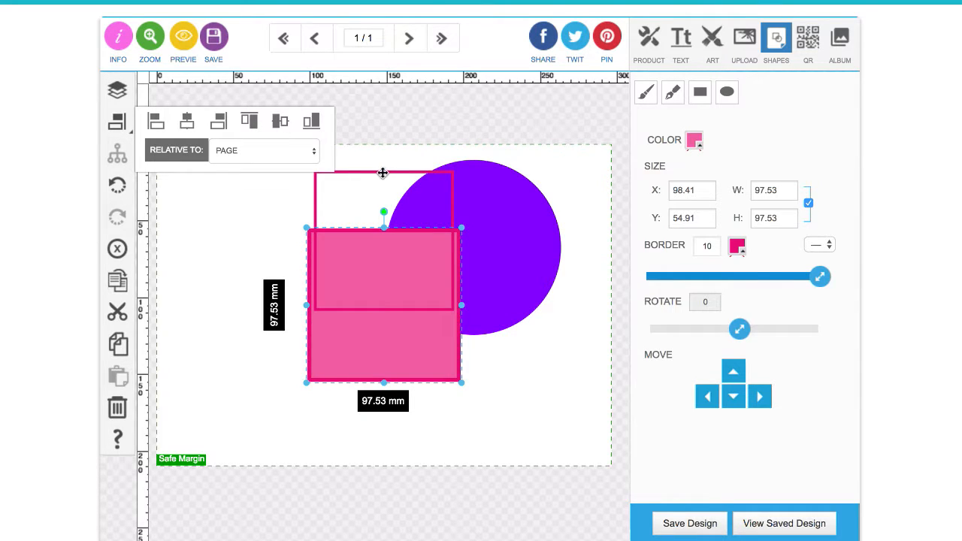
click(383, 173)
click(281, 124)
click(279, 259)
Align the outlined square to the page's left edge, then its right edge, and back to its horizontal center
click(324, 300)
click(117, 122)
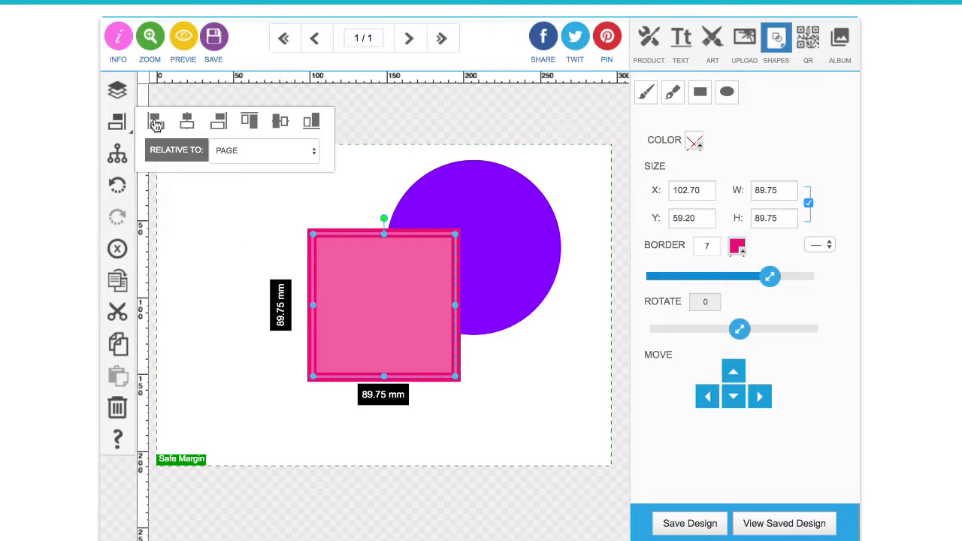
click(155, 123)
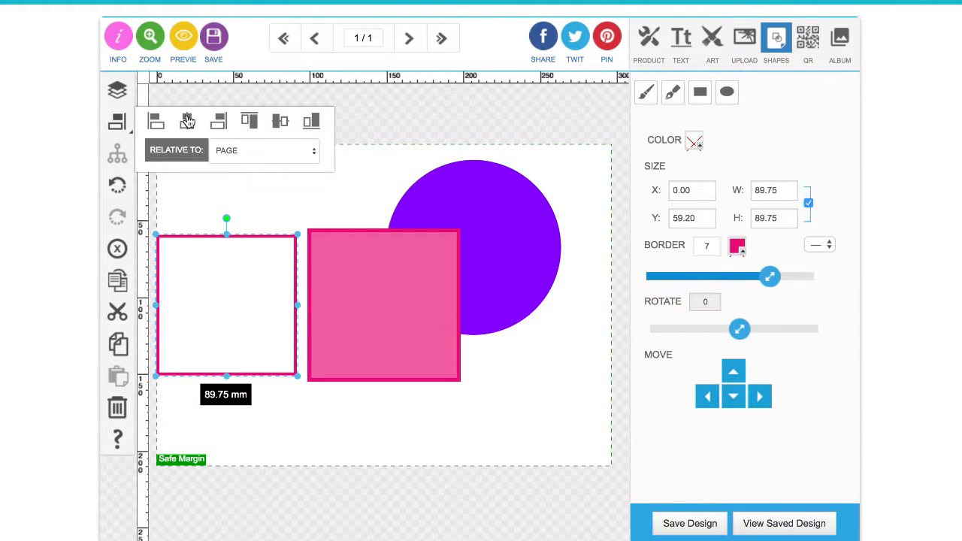
click(219, 123)
click(187, 122)
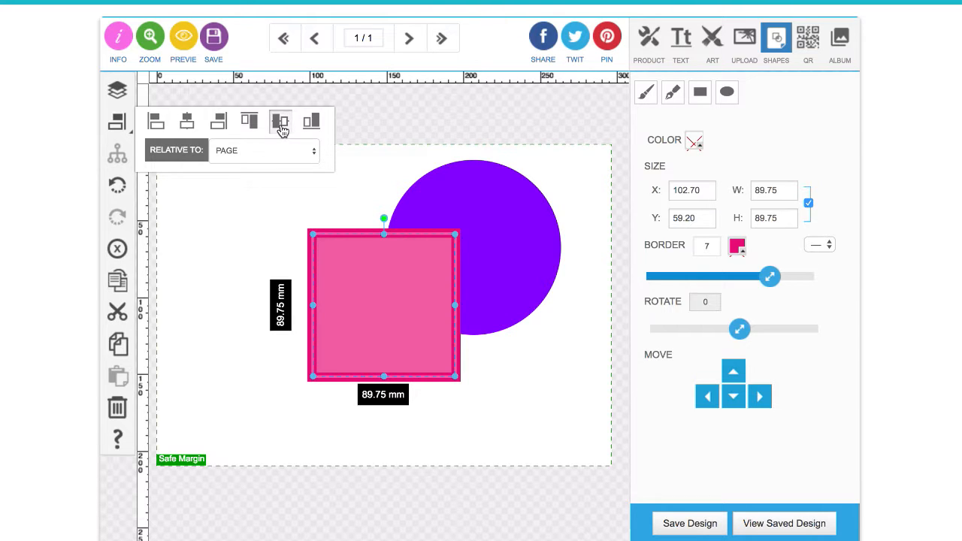
Select the filled and outlined squares together and move them up and left, clear of the purple circle
click(288, 262)
click(336, 298)
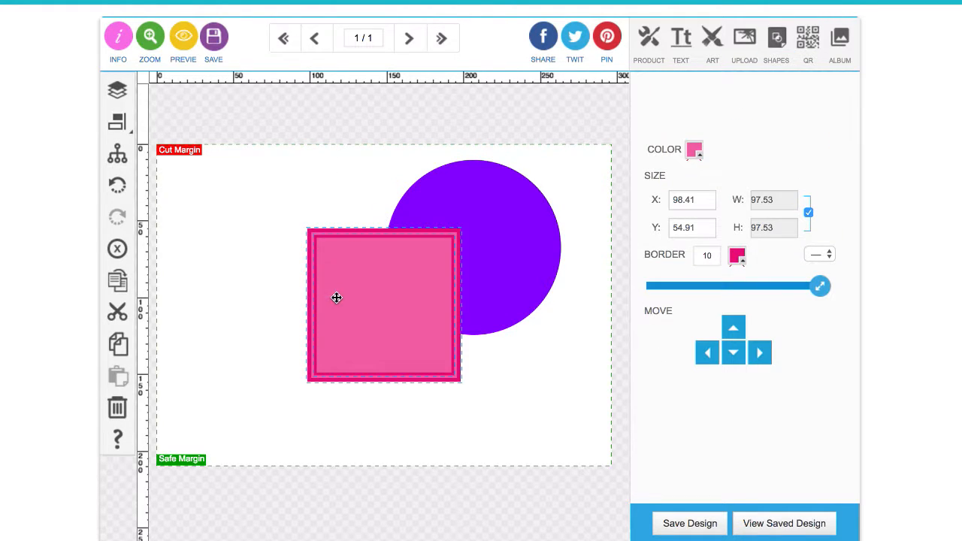
drag(336, 298, 217, 239)
click(274, 351)
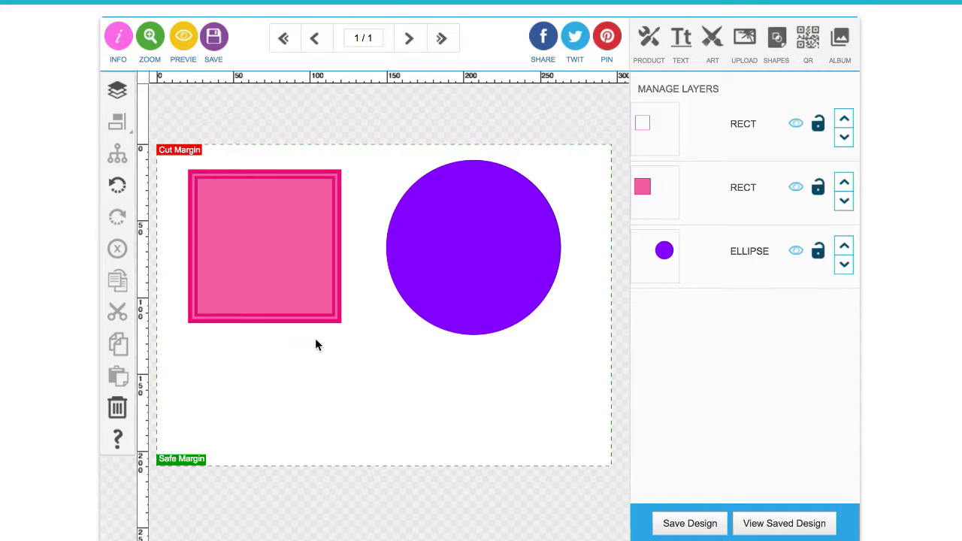
Move the filled pink square below the outlined square and shrink the outlined square to about 47 mm
click(340, 309)
drag(341, 309, 331, 446)
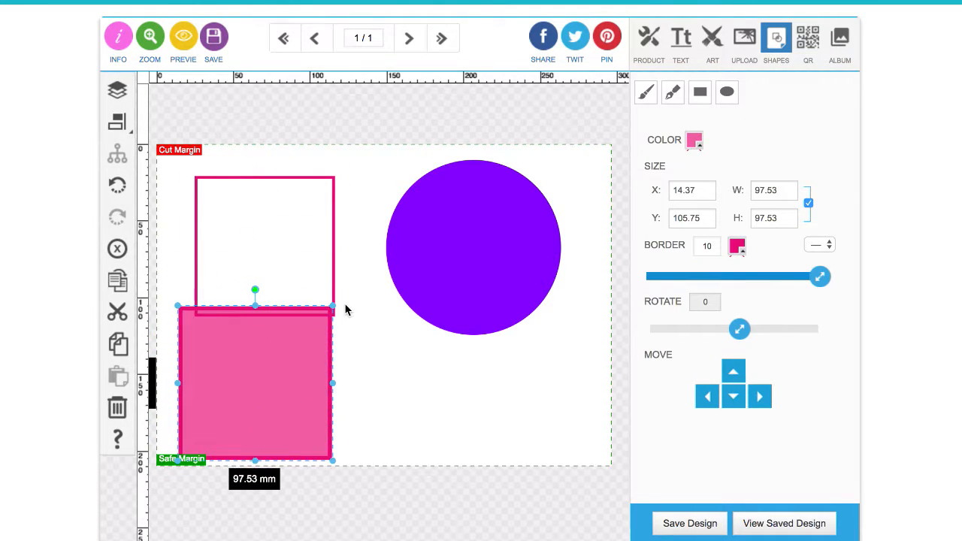
click(333, 286)
drag(335, 319, 269, 251)
Raise the filled pink square slightly and move the purple circle partly past the page's upper edge
drag(290, 365, 288, 329)
drag(476, 262, 509, 172)
Duplicate the filled pink square and place the copy to its right, at about X 120, Y 61
click(264, 399)
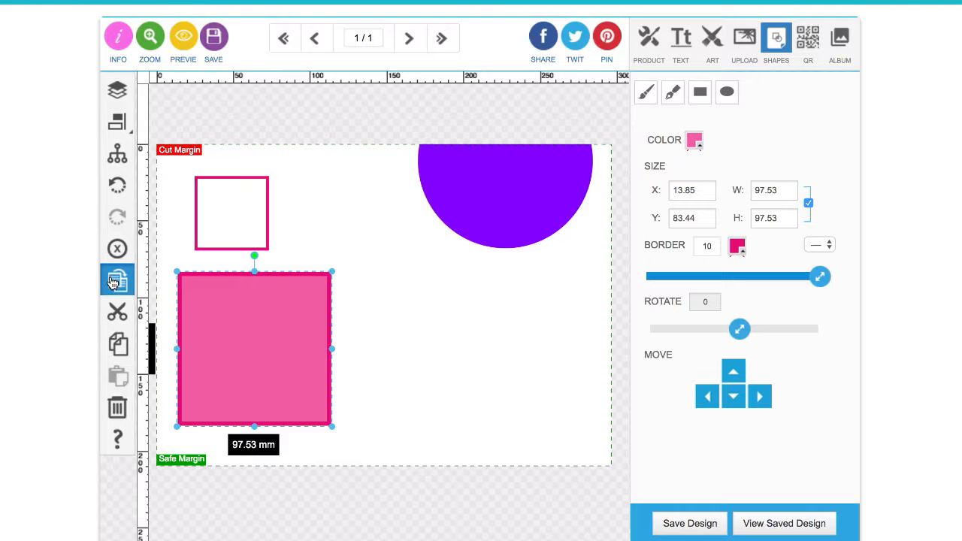
click(109, 286)
drag(234, 335, 381, 285)
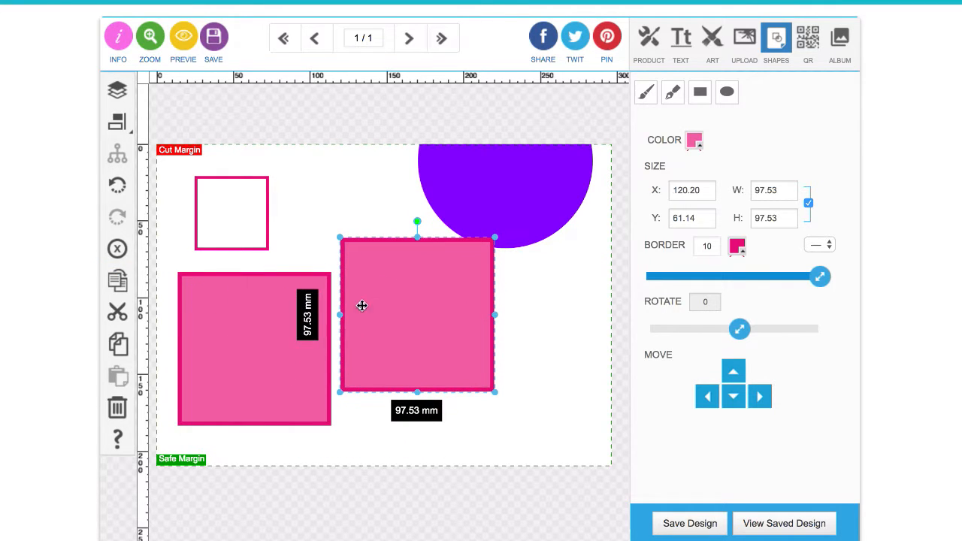
Align the two filled squares by their vertical middles relative to the selected objects and move them down together
click(294, 355)
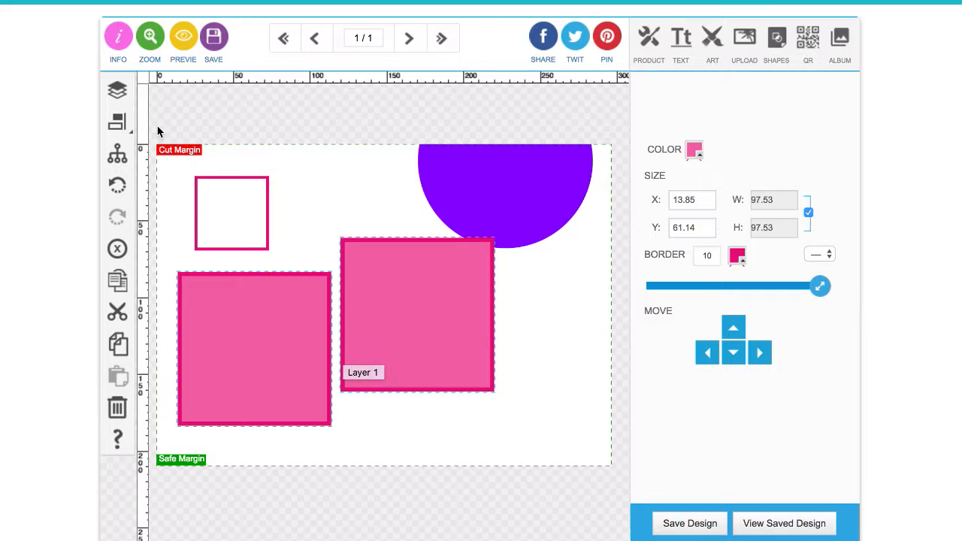
click(126, 122)
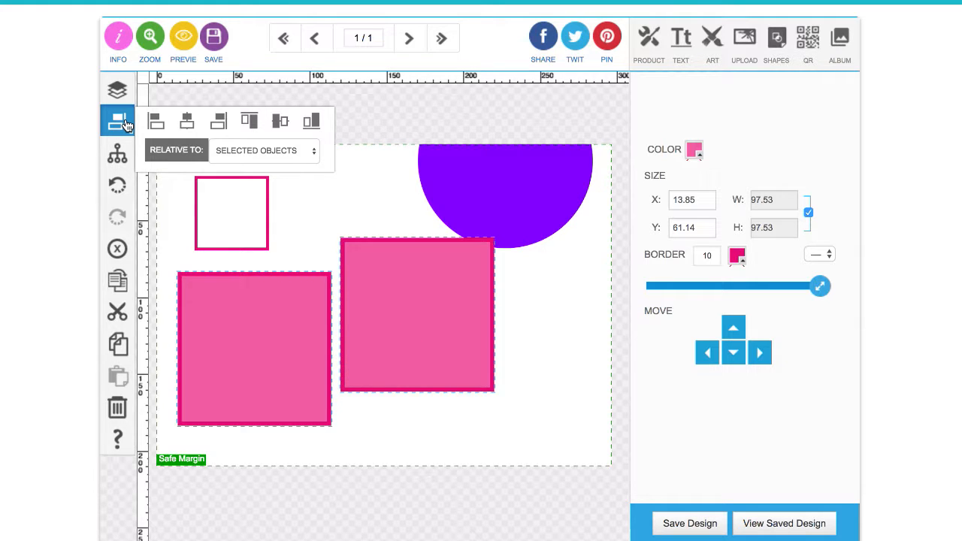
click(279, 124)
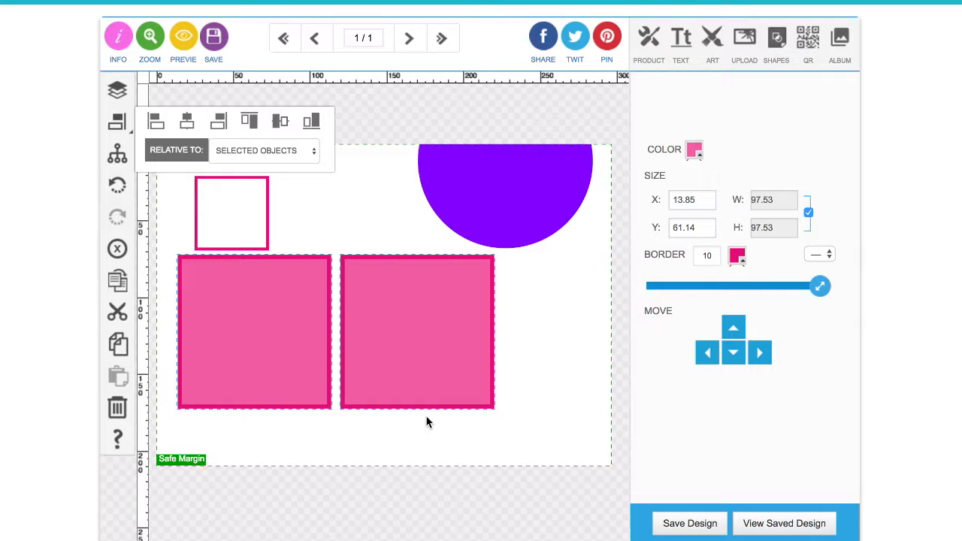
drag(303, 363, 300, 389)
click(375, 258)
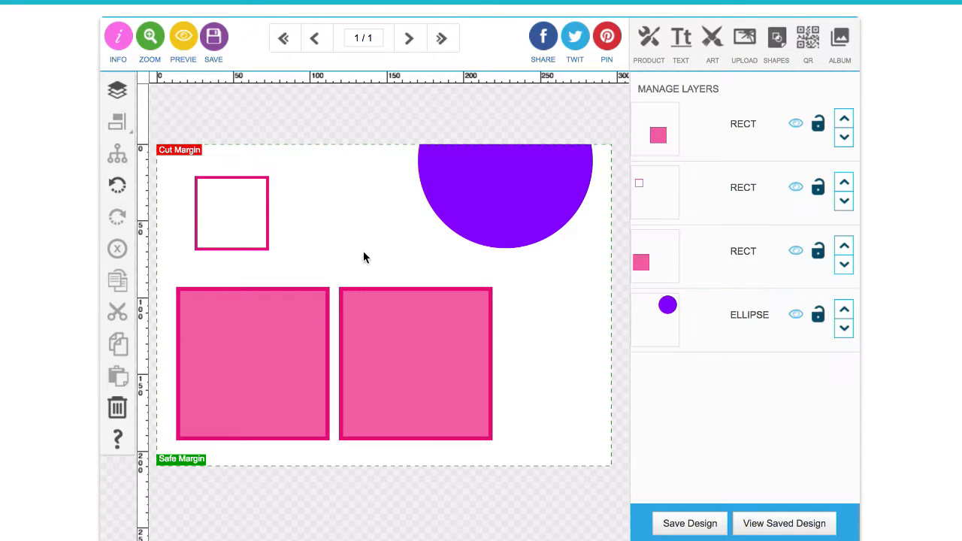
Group all four shapes on the page and ungroup them again
click(258, 189)
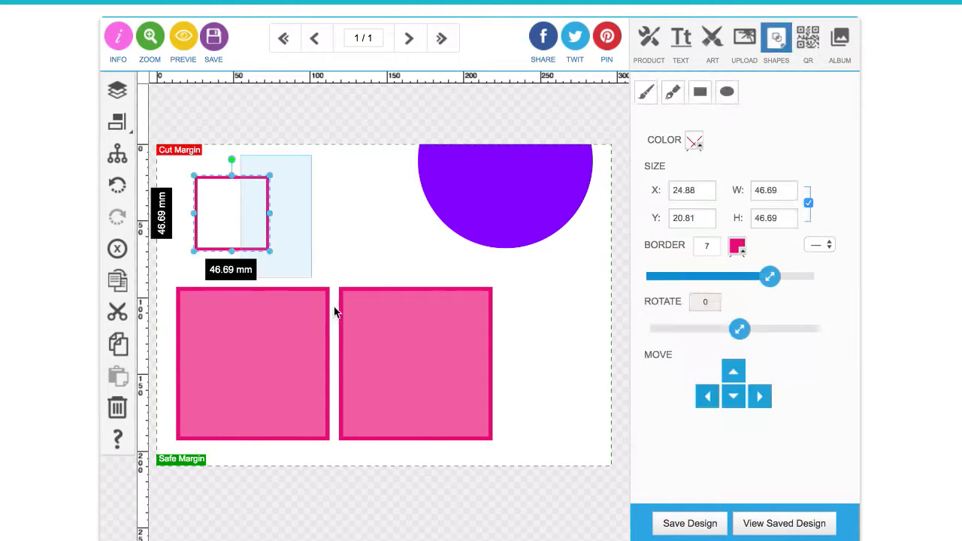
drag(241, 155, 393, 344)
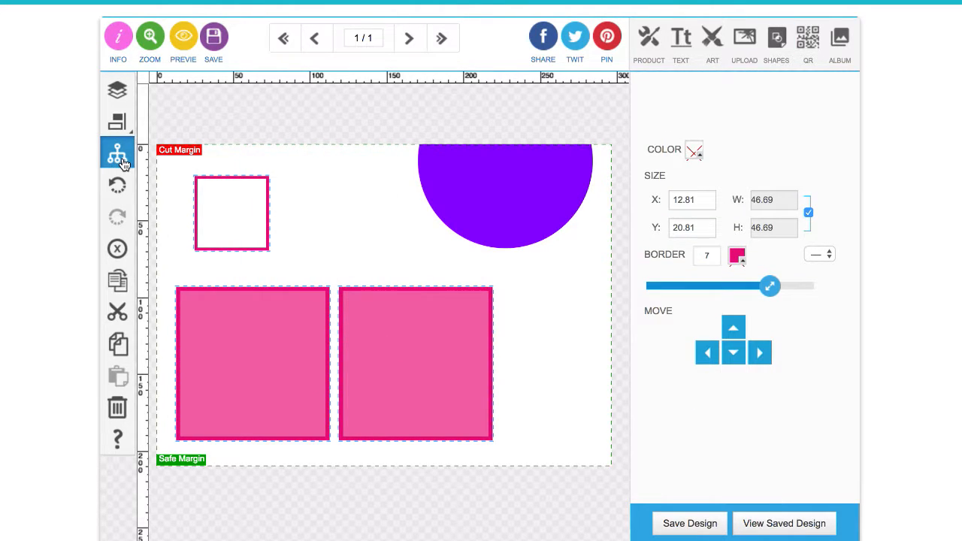
click(241, 167)
drag(238, 159, 460, 346)
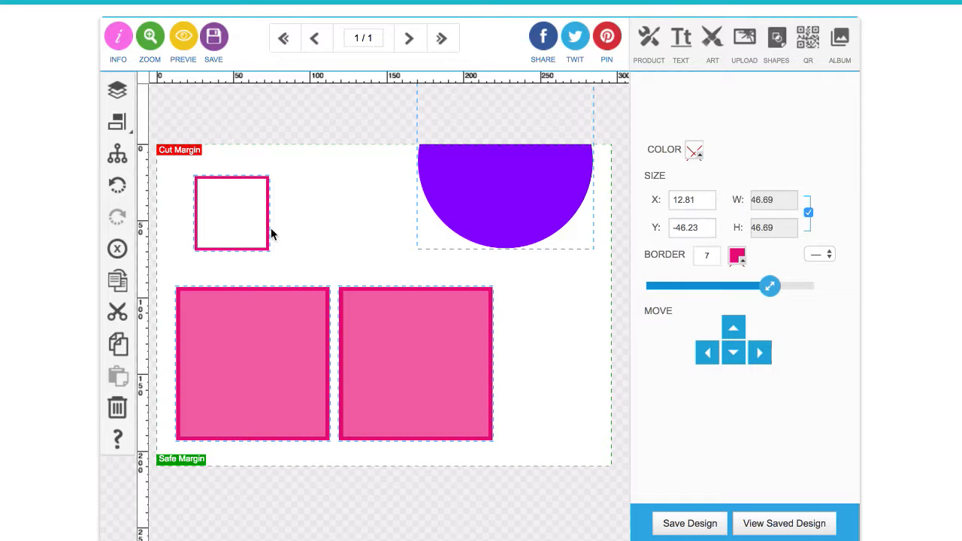
click(116, 153)
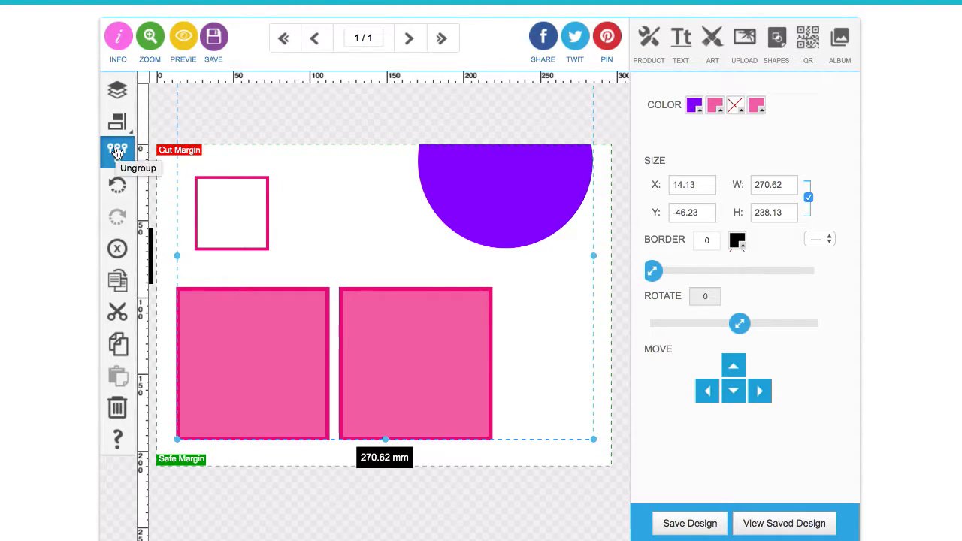
click(117, 153)
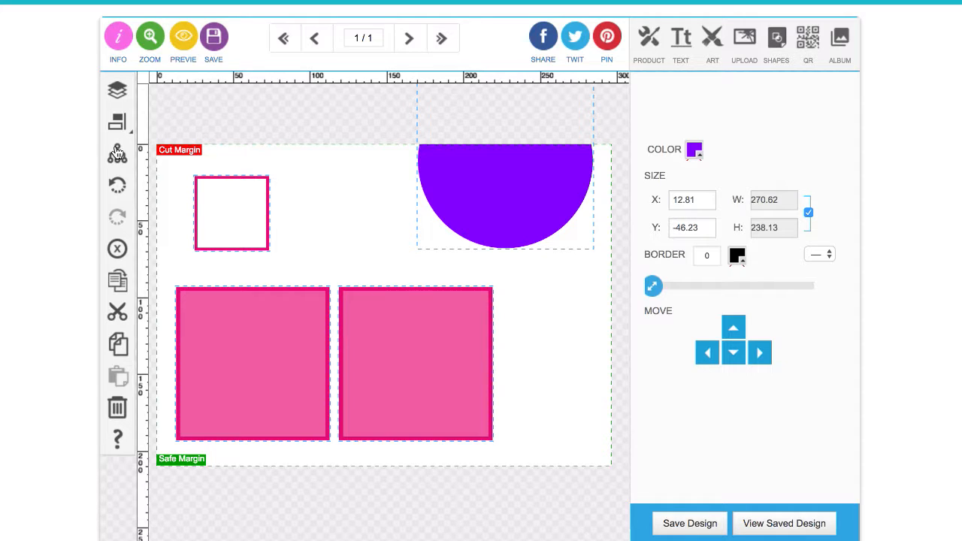
click(369, 220)
click(303, 307)
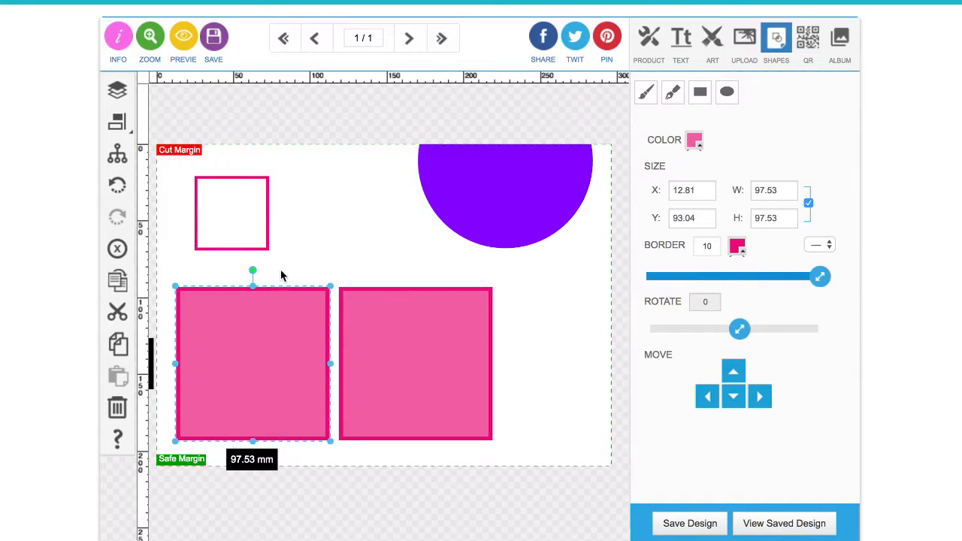
click(257, 239)
click(371, 244)
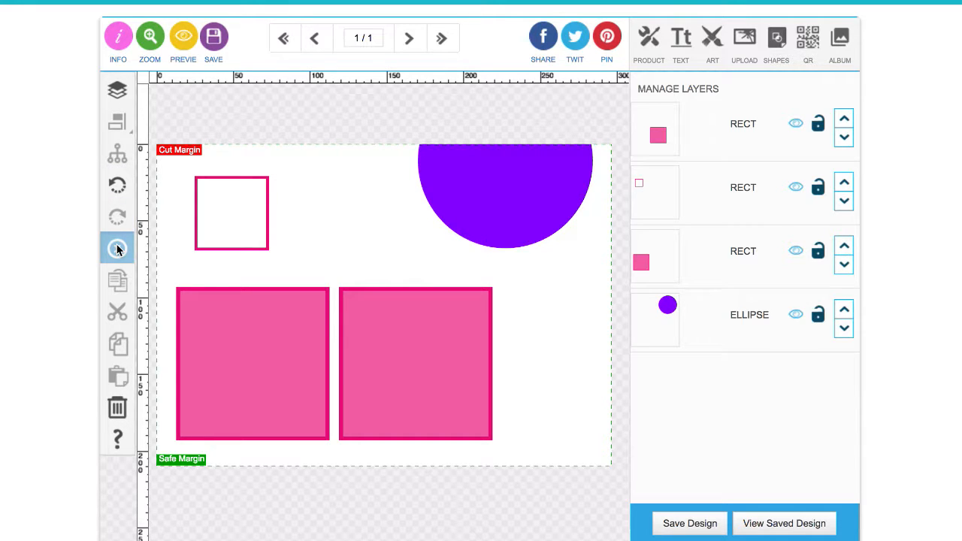
Duplicate the left filled pink square three times
click(220, 354)
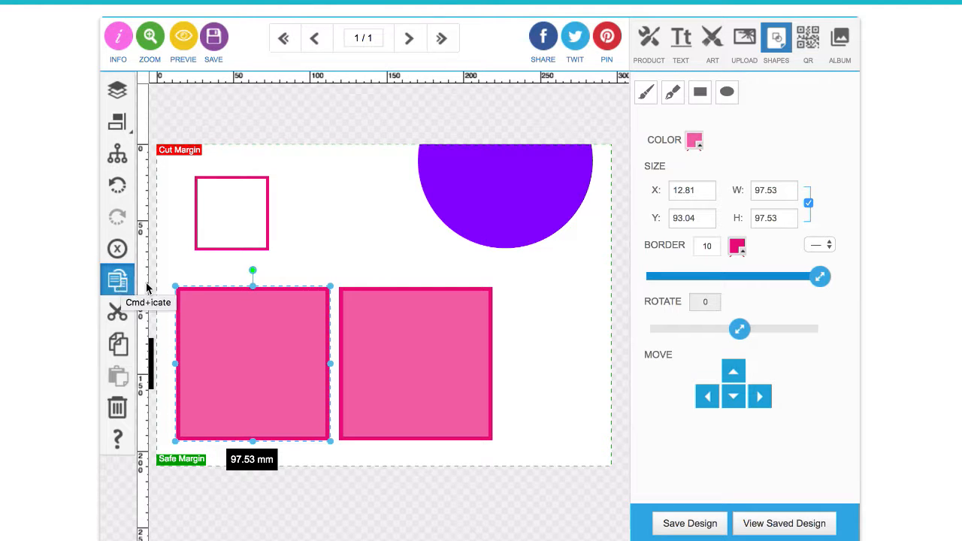
click(114, 282)
click(113, 281)
click(113, 281)
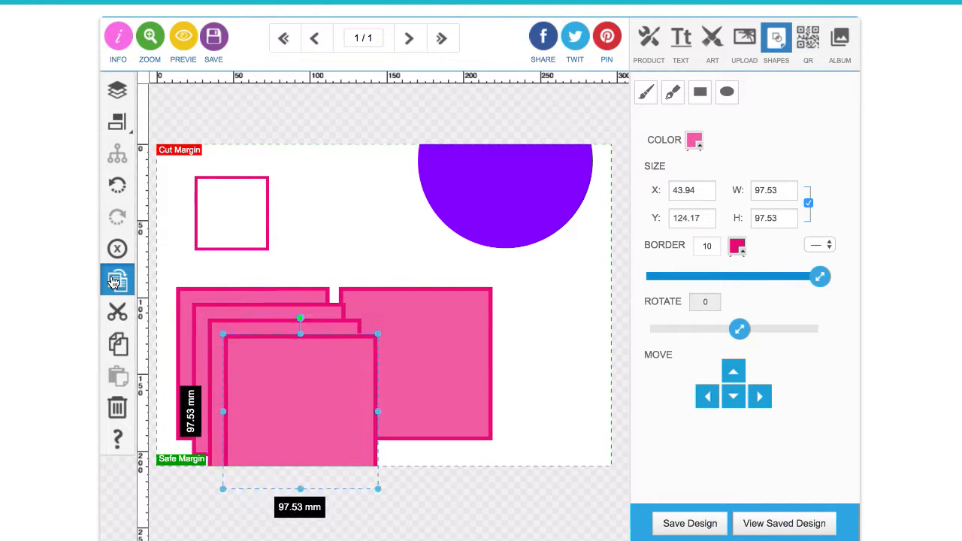
Undo the three duplications of the filled pink square
click(118, 189)
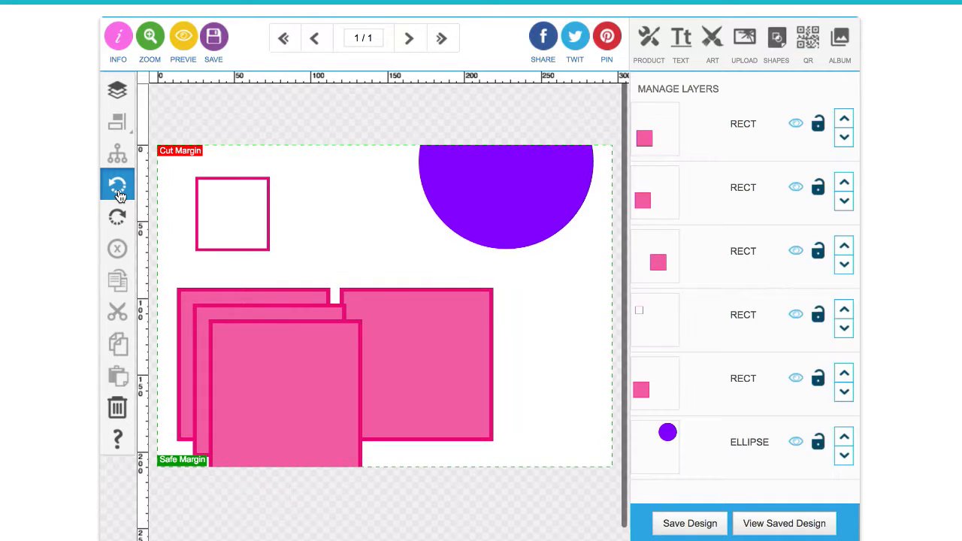
click(119, 194)
click(118, 194)
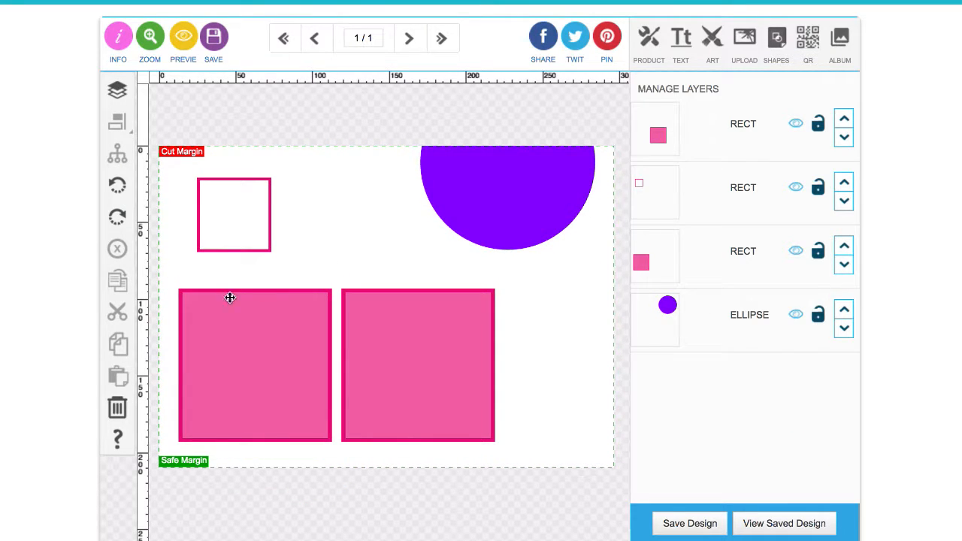
Cut the left filled pink square and paste it back onto the page
click(193, 331)
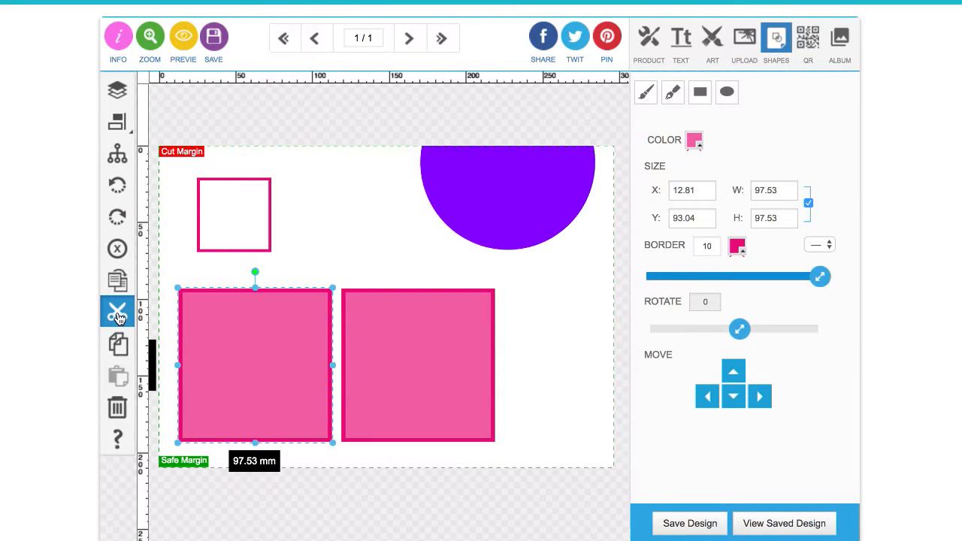
click(118, 316)
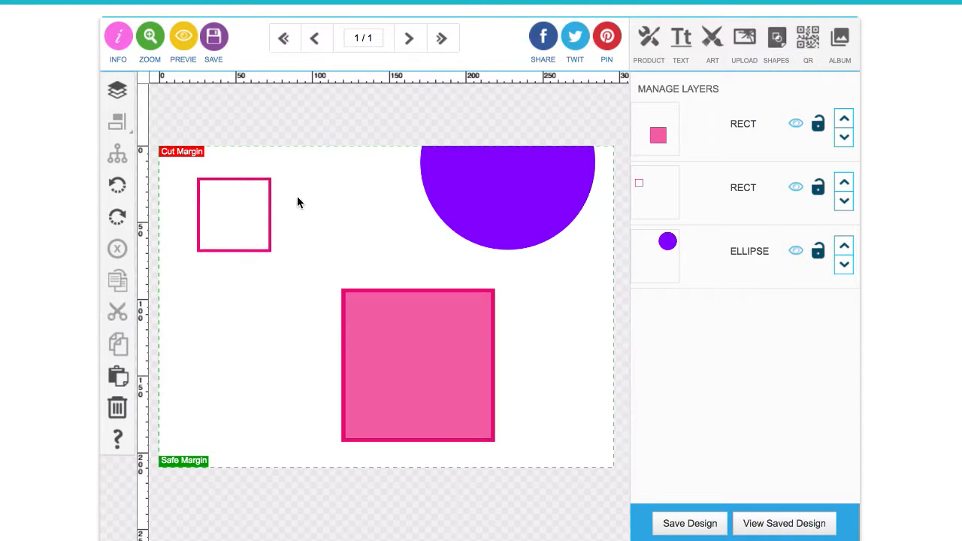
click(114, 374)
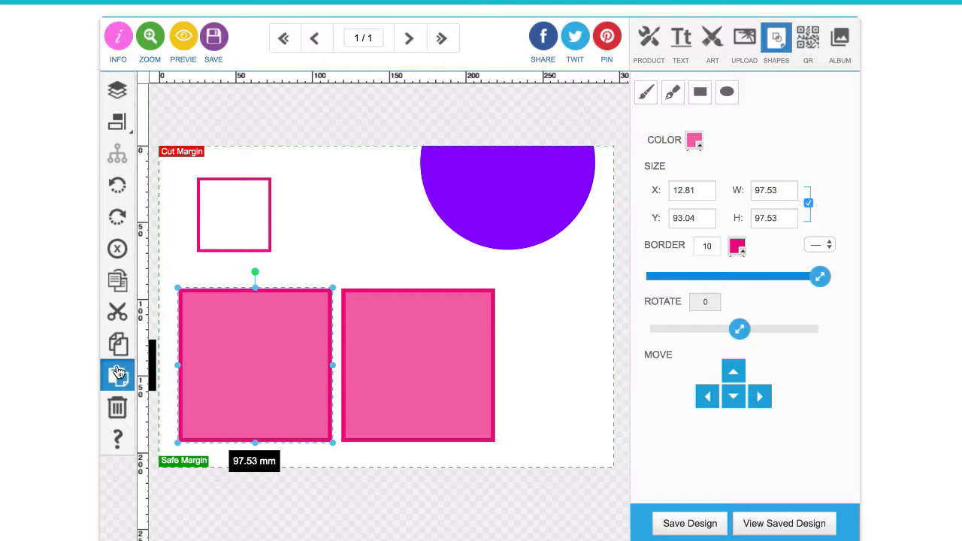
Copy and paste the left filled square and move the copy up between the two squares, at about X 81, Y 35
click(123, 346)
click(119, 374)
drag(245, 318, 350, 228)
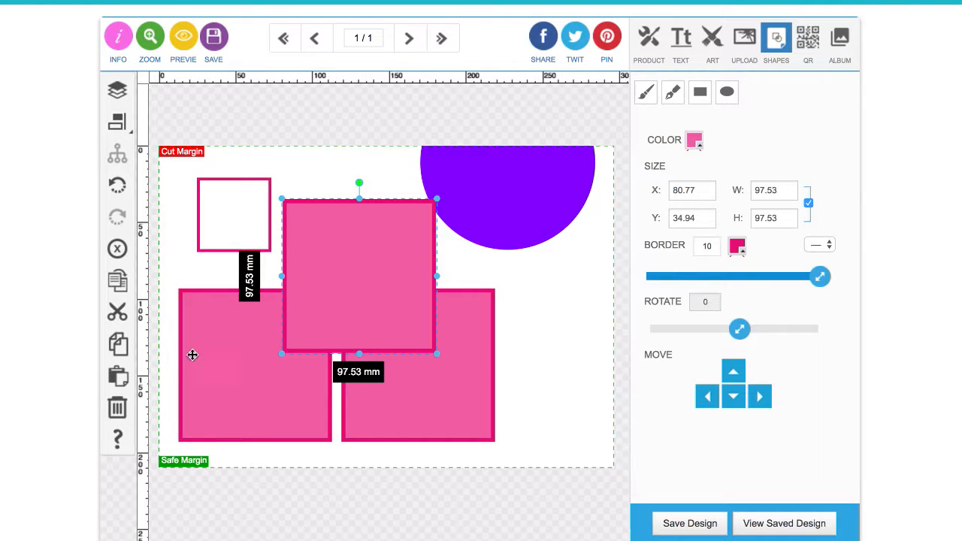
Copy and paste the upper filled square and move the new copy over the purple circle, at about X 151, Y 29
click(118, 347)
click(118, 373)
drag(404, 263, 513, 255)
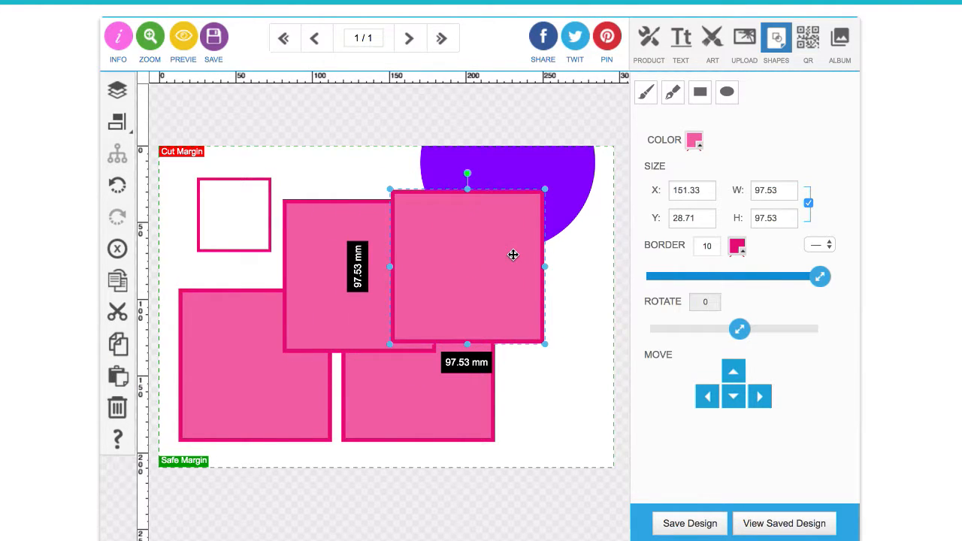
Delete the two pasted pink squares from the upper part of the page
click(117, 248)
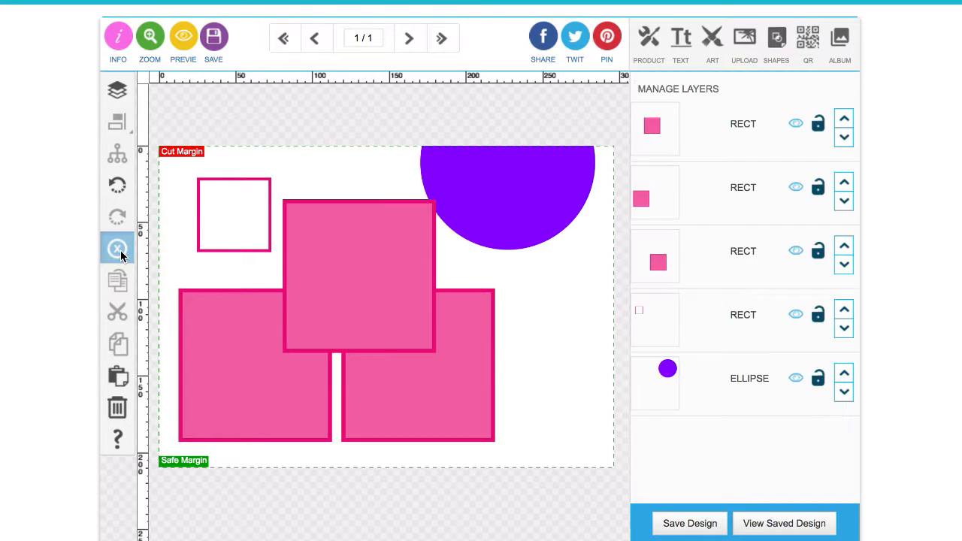
click(356, 248)
click(117, 249)
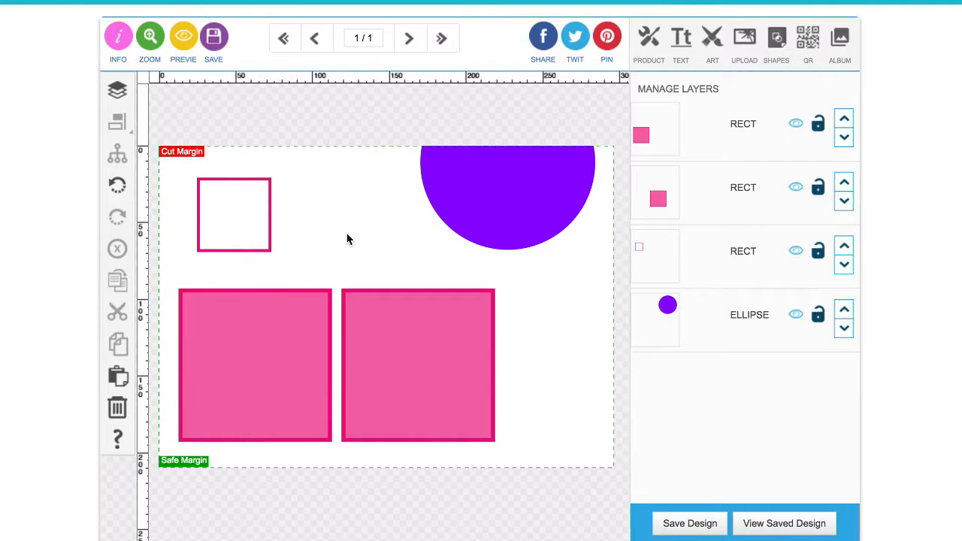
scroll(330, 320, up, 1)
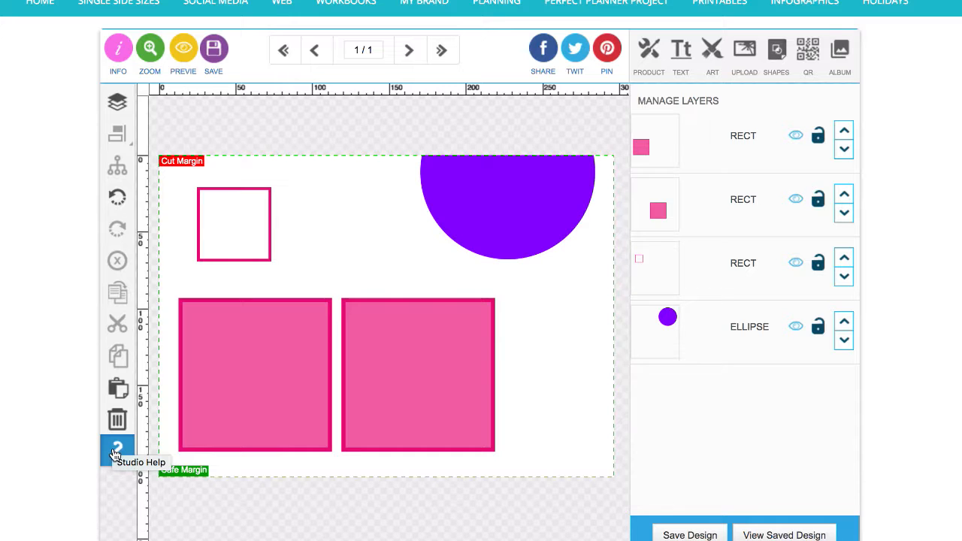
Set the page's background colour to teal, hex 76dbdb
scroll(342, 285, up, 2)
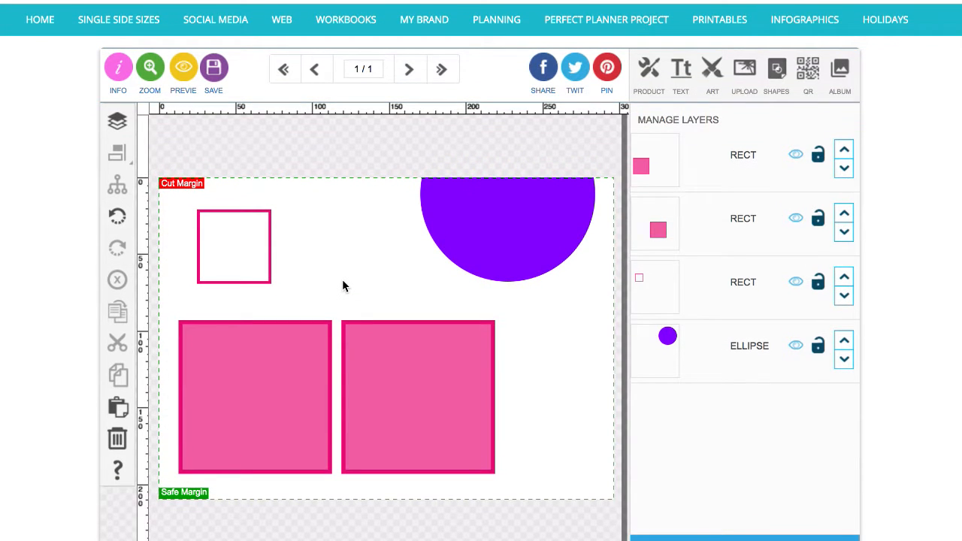
click(566, 193)
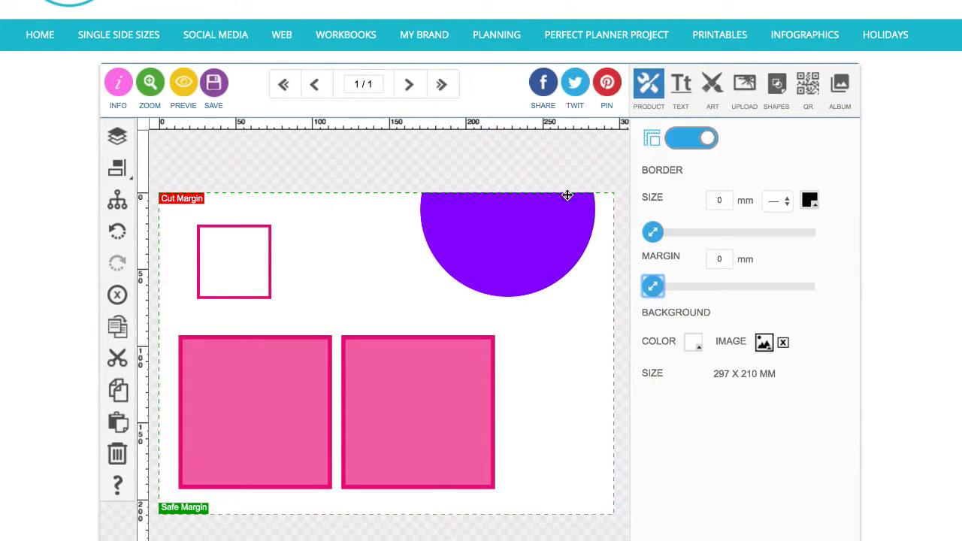
click(648, 89)
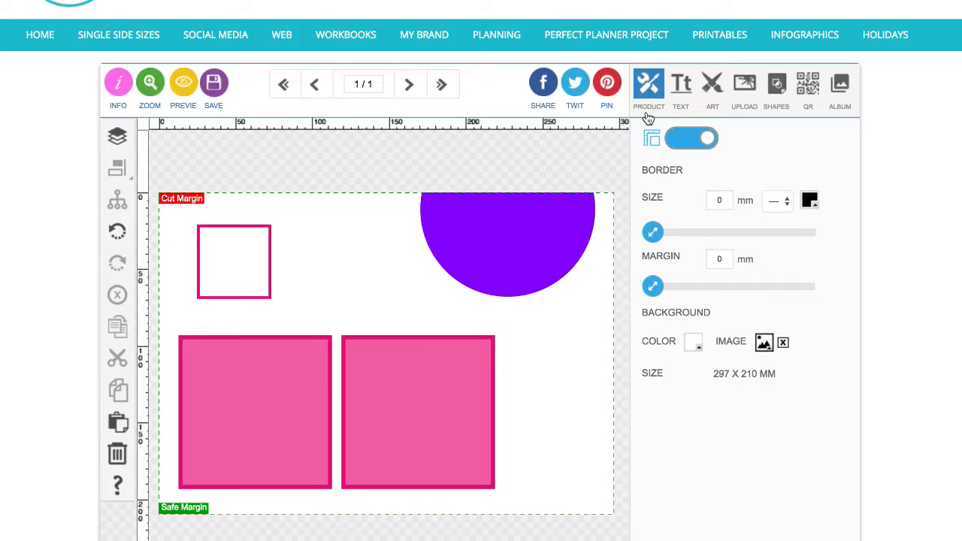
click(696, 351)
click(748, 191)
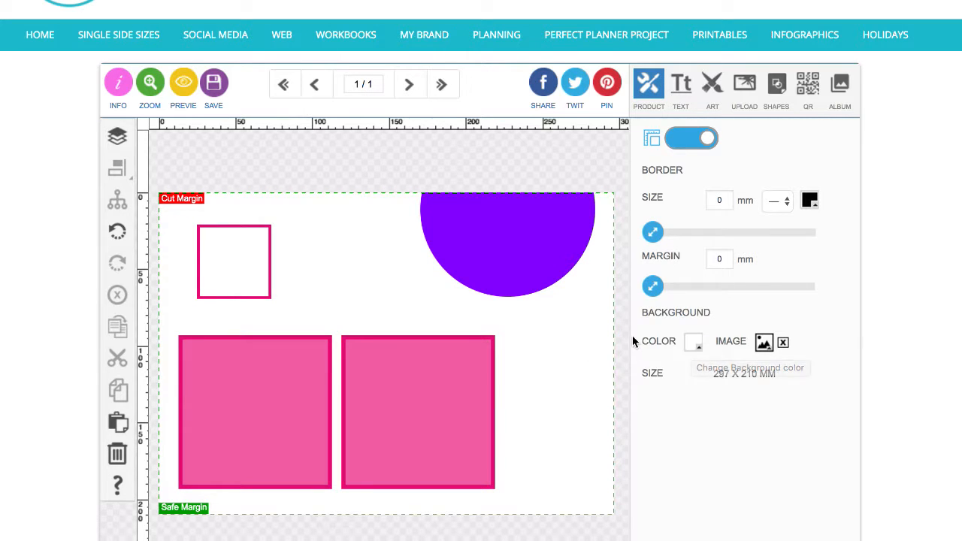
click(693, 344)
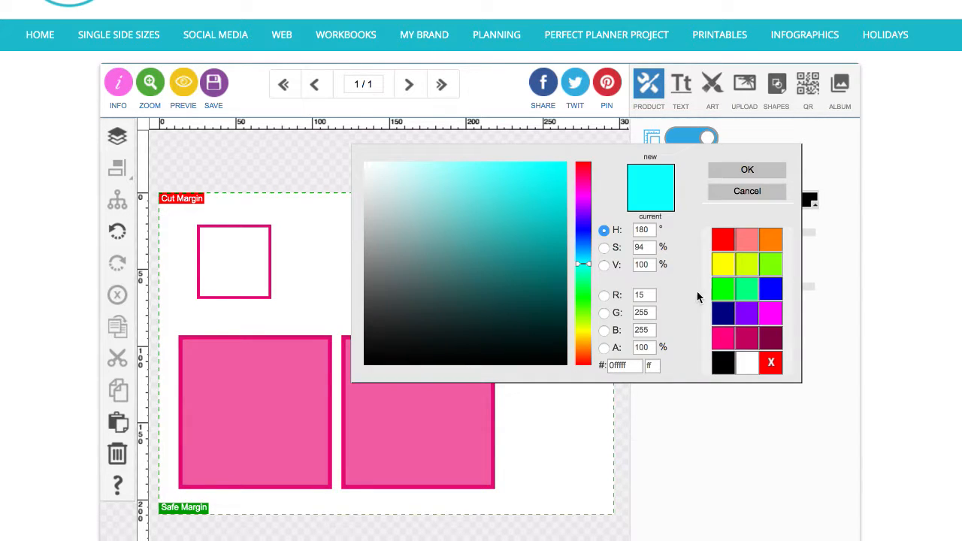
click(455, 189)
click(745, 172)
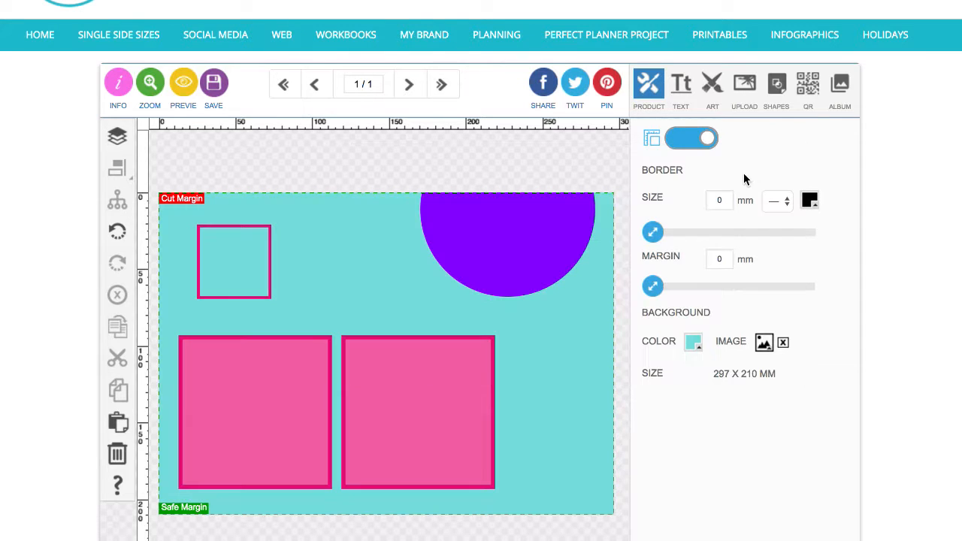
Lighten the page's background colour to pale aqua, hex d4f9f9
click(694, 344)
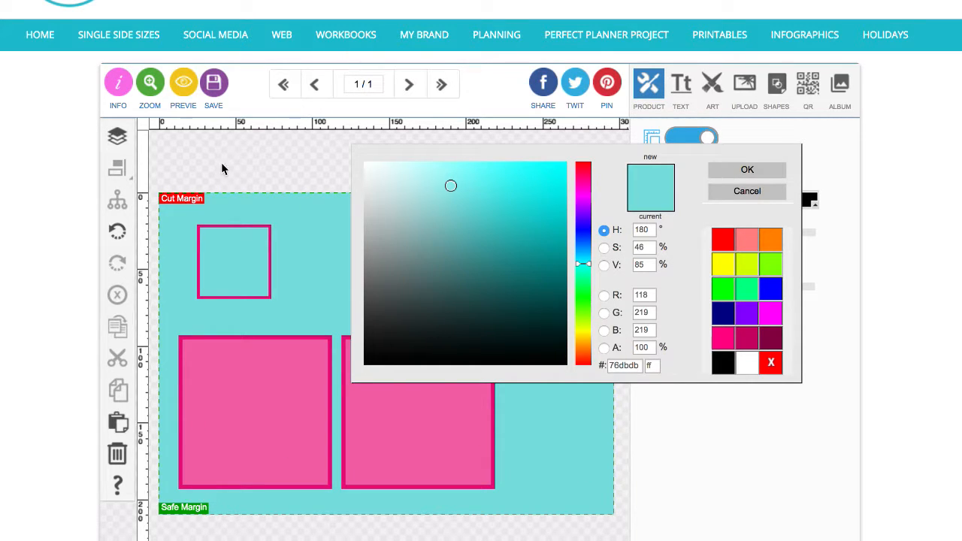
click(393, 168)
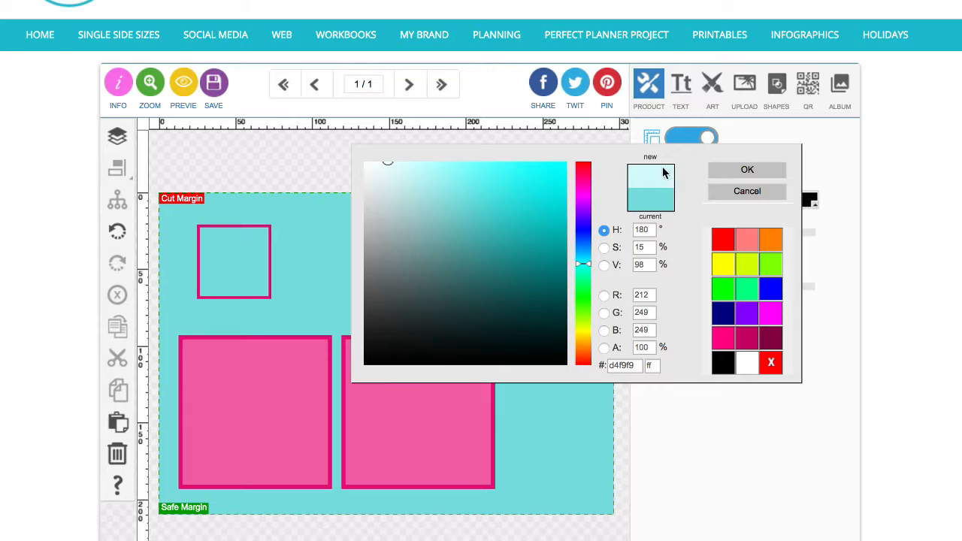
click(744, 171)
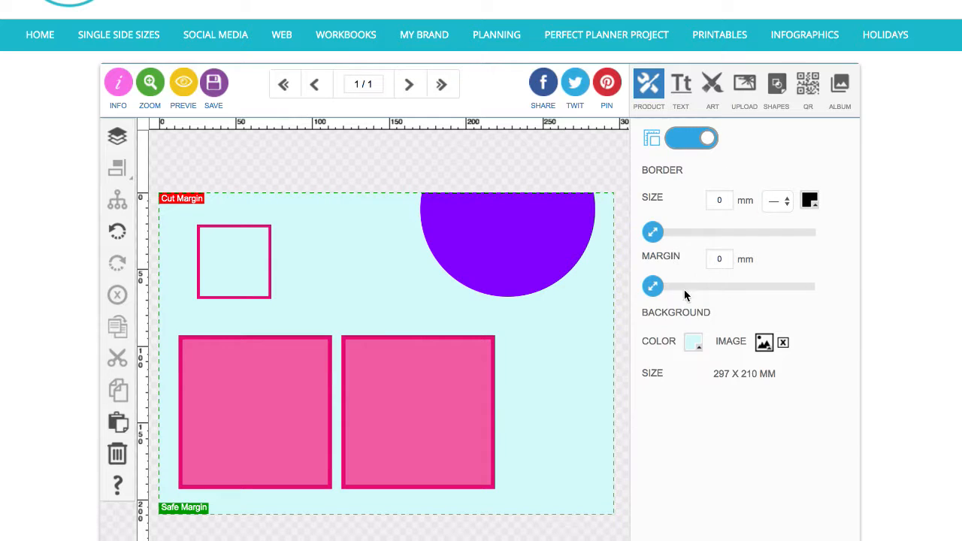
click(695, 345)
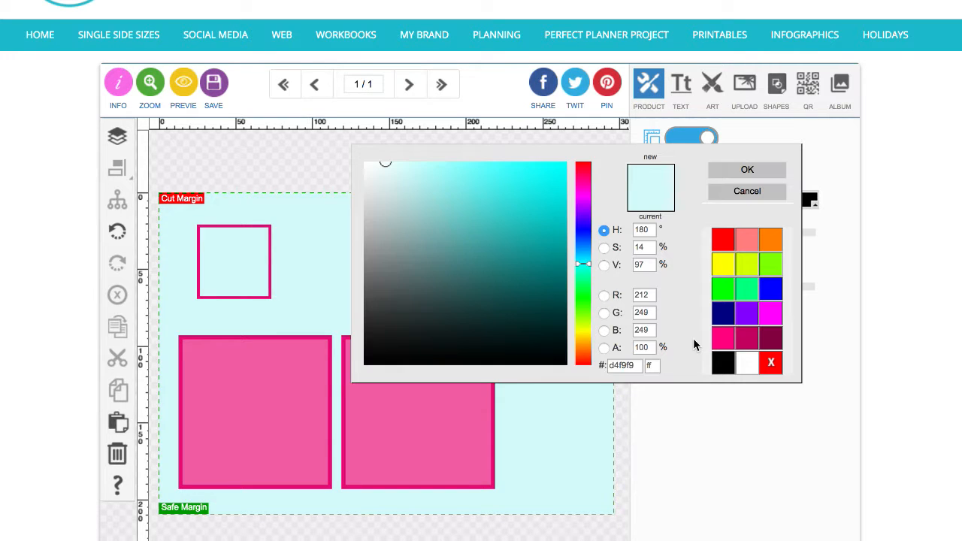
click(744, 193)
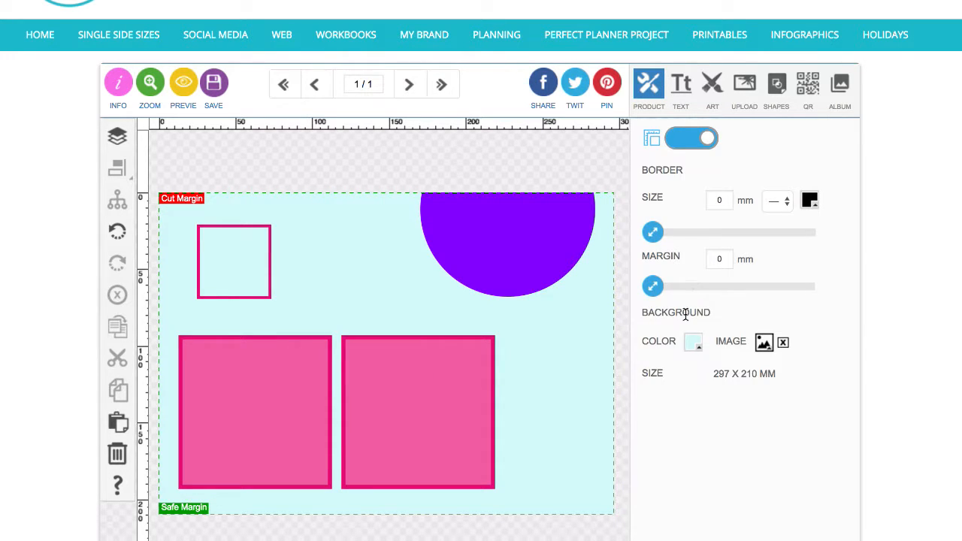
Remove the page's background colour to make the background transparent
click(693, 344)
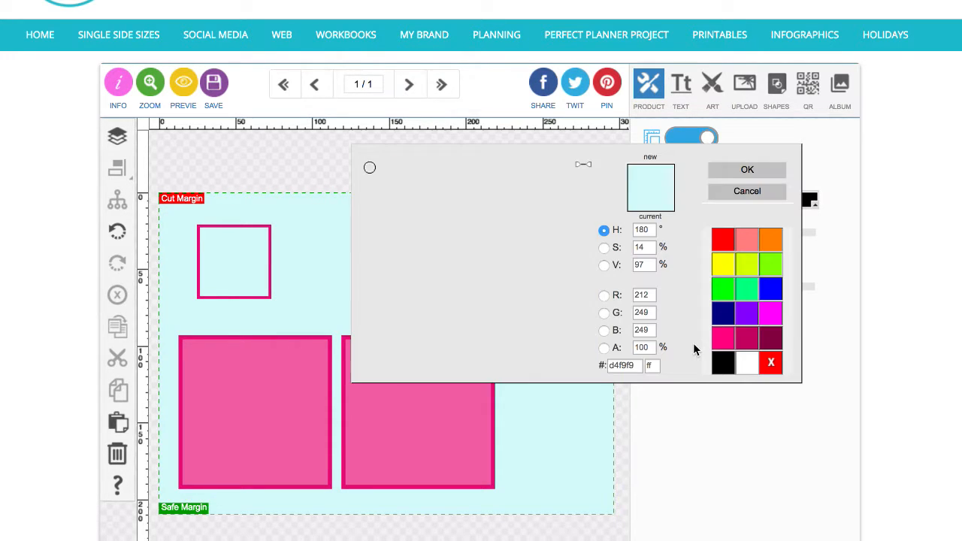
click(774, 367)
click(740, 172)
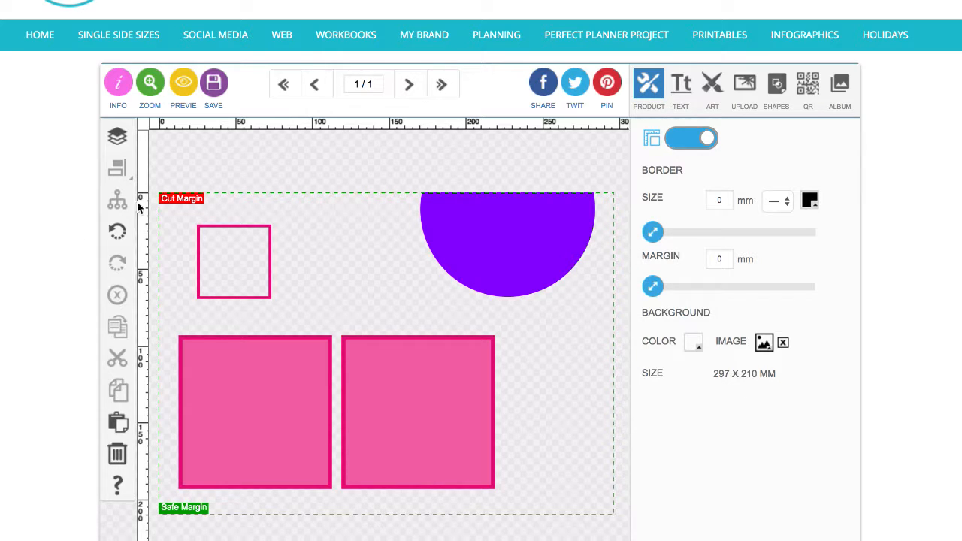
Set the page background to white and delete the circle and all three squares from the page
click(694, 345)
click(747, 364)
click(747, 170)
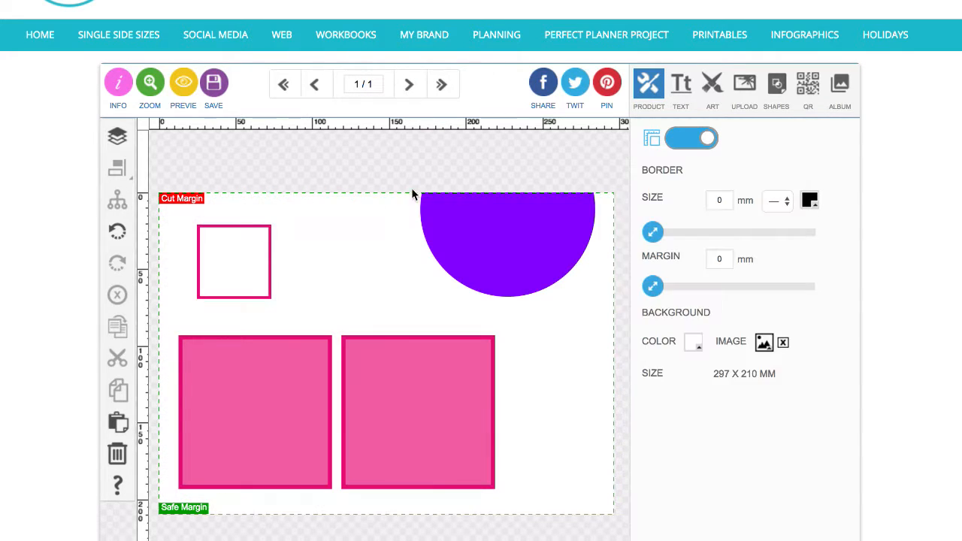
drag(221, 179, 516, 367)
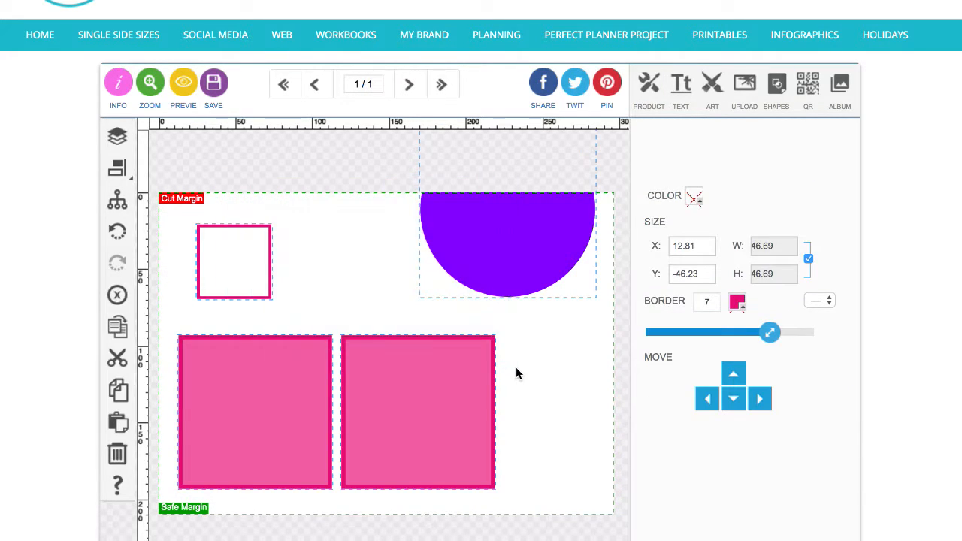
click(116, 292)
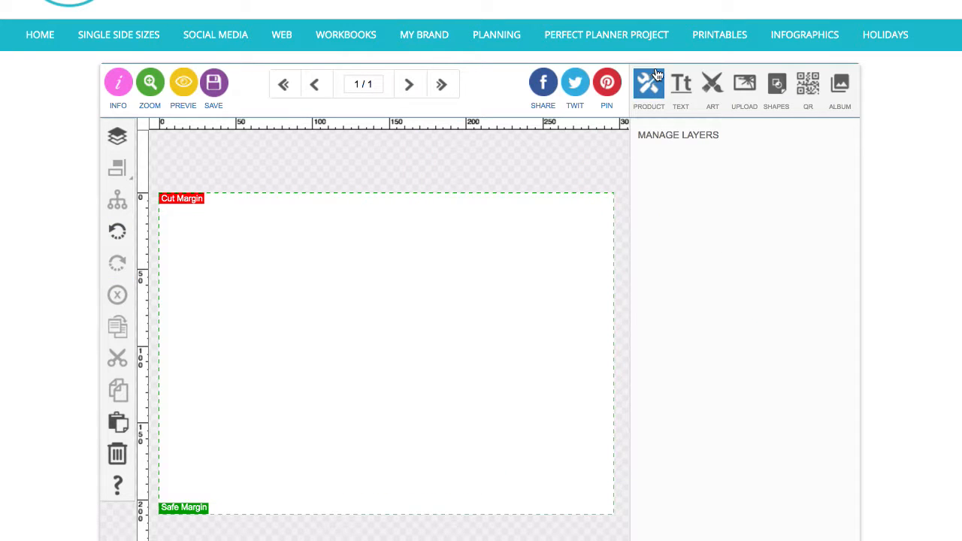
Add a text object reading "Hello, my name is" followed by a first name
click(678, 84)
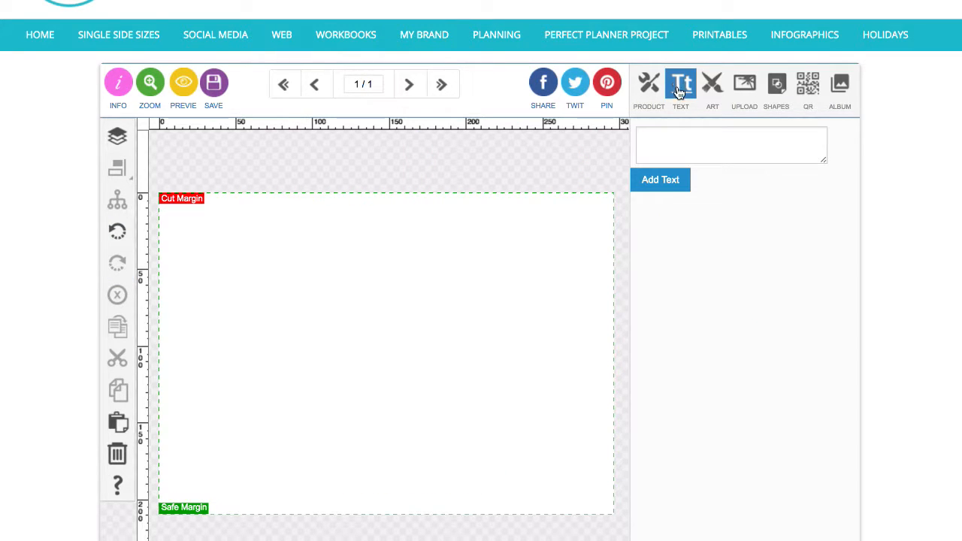
click(670, 132)
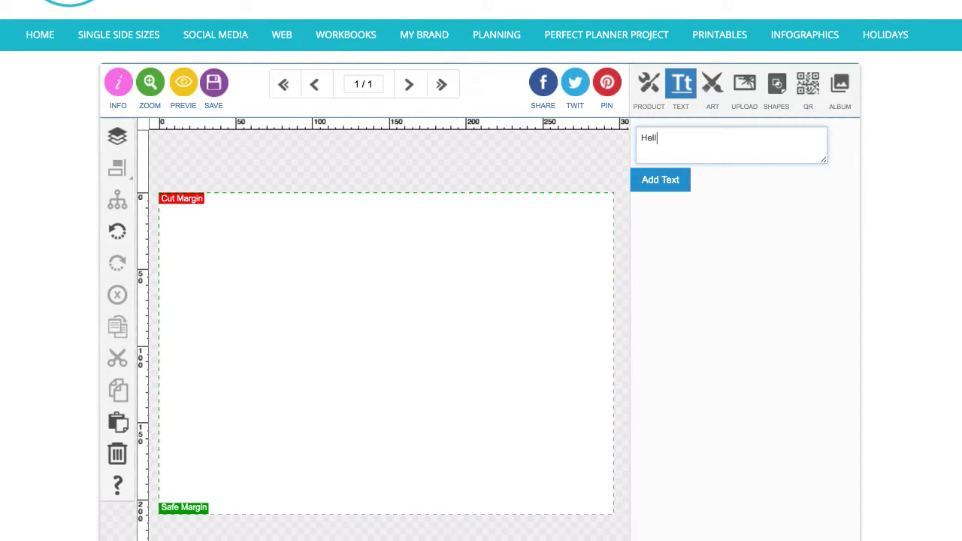
text(Hello, my name is Louise)
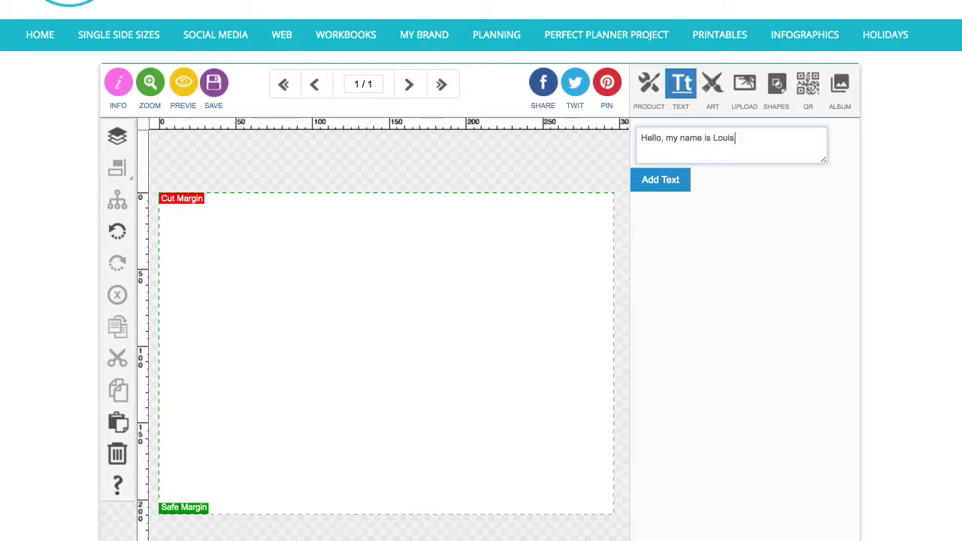
click(660, 181)
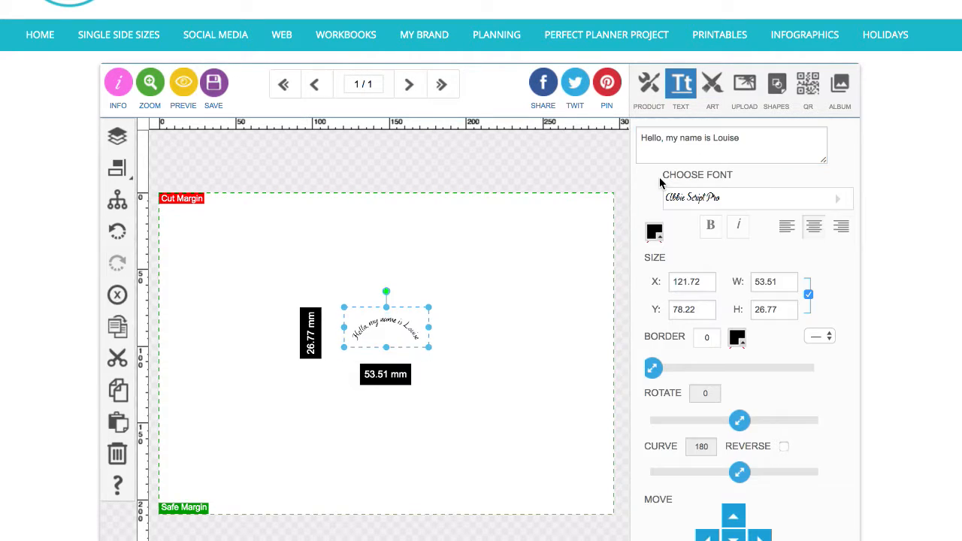
Enlarge the curved text to about 141 mm wide and move it to about X 70, Y 46
drag(429, 348, 564, 421)
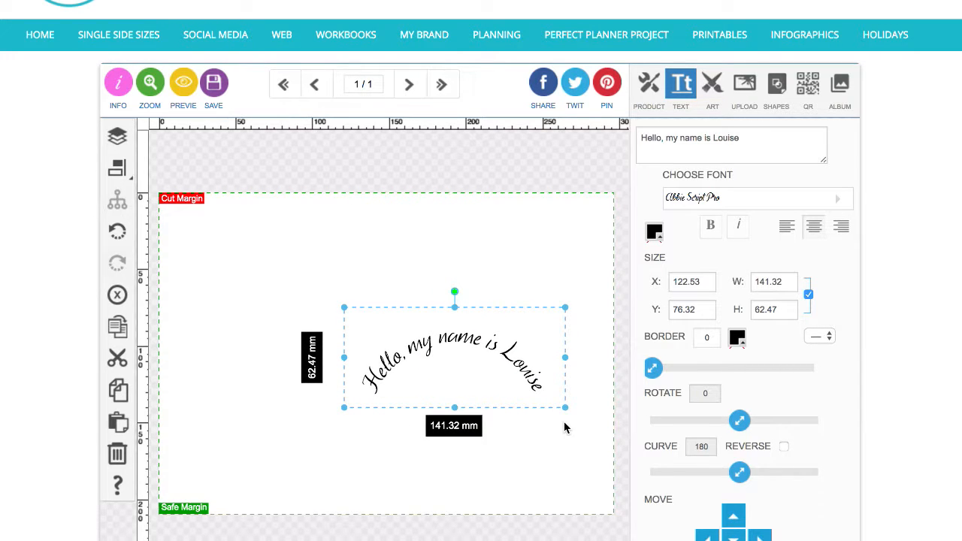
drag(537, 376, 455, 329)
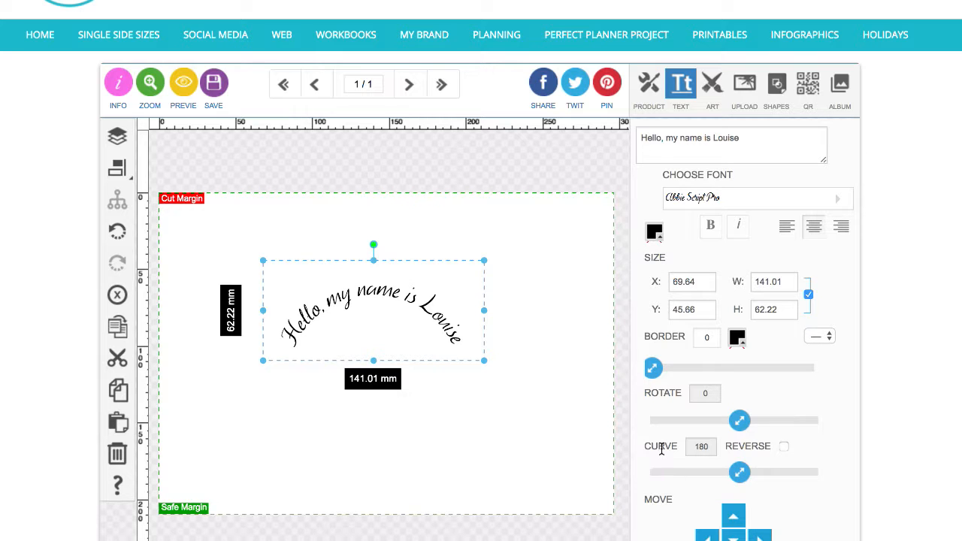
Try to straighten the text with a curve of 0, and undo the change
drag(740, 472, 607, 496)
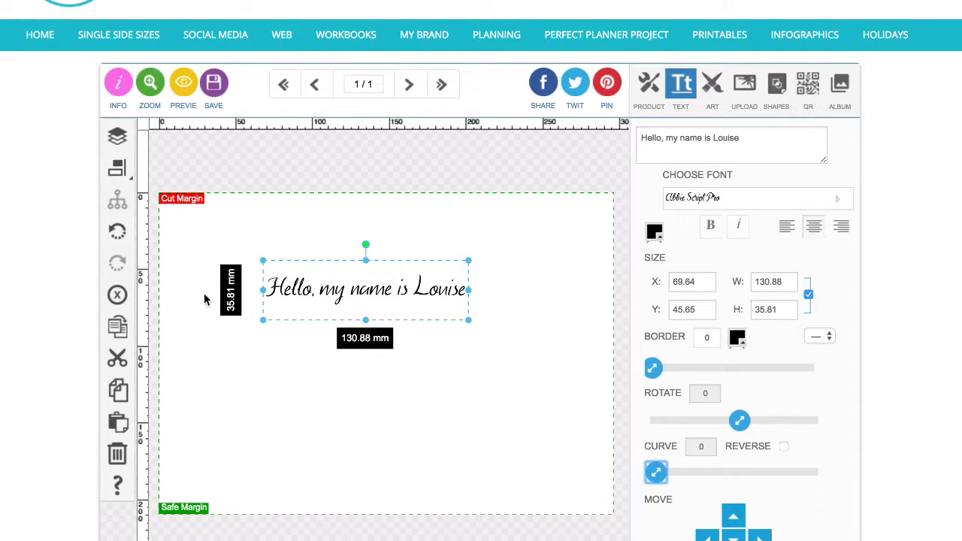
click(117, 230)
click(314, 309)
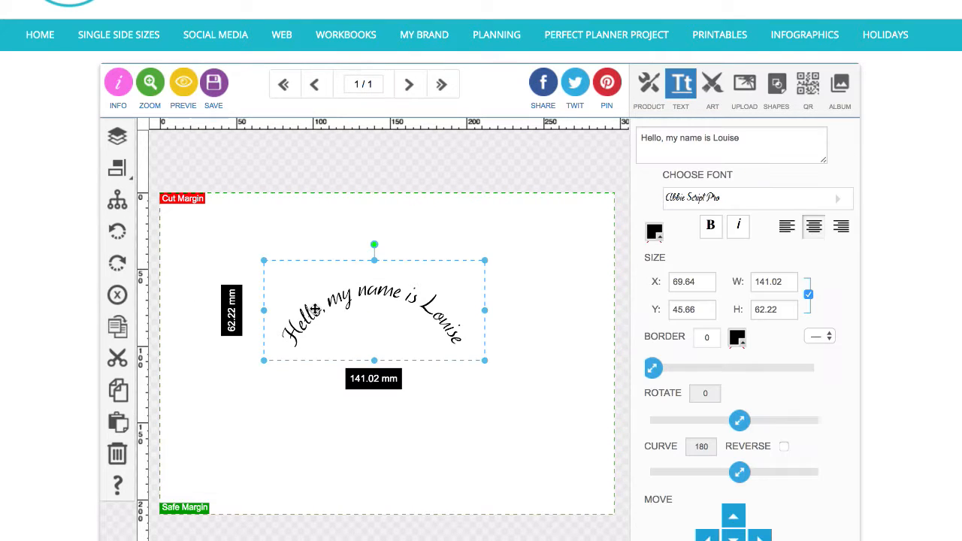
Try adding blank lines after the text's wording, and remove them again
click(748, 138)
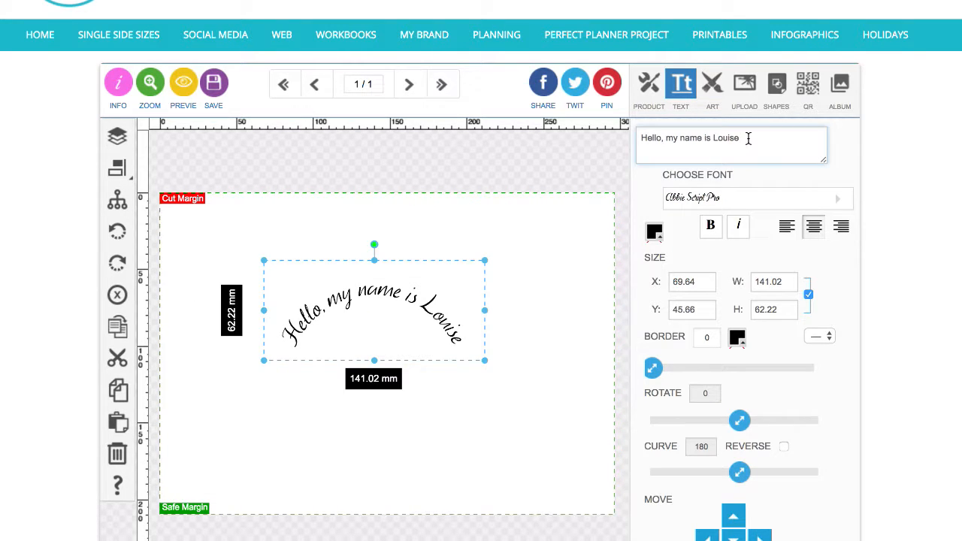
key(Return)
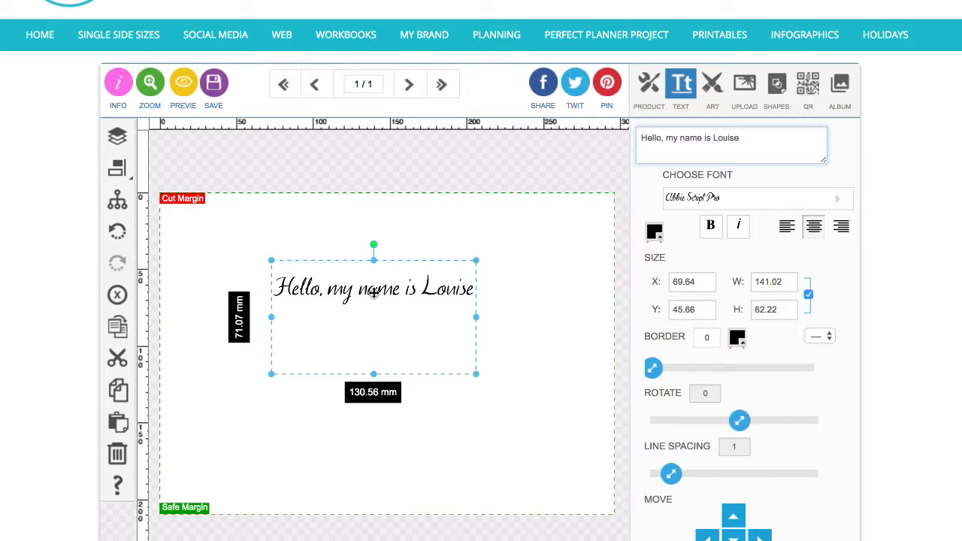
scroll(663, 444, down, 1)
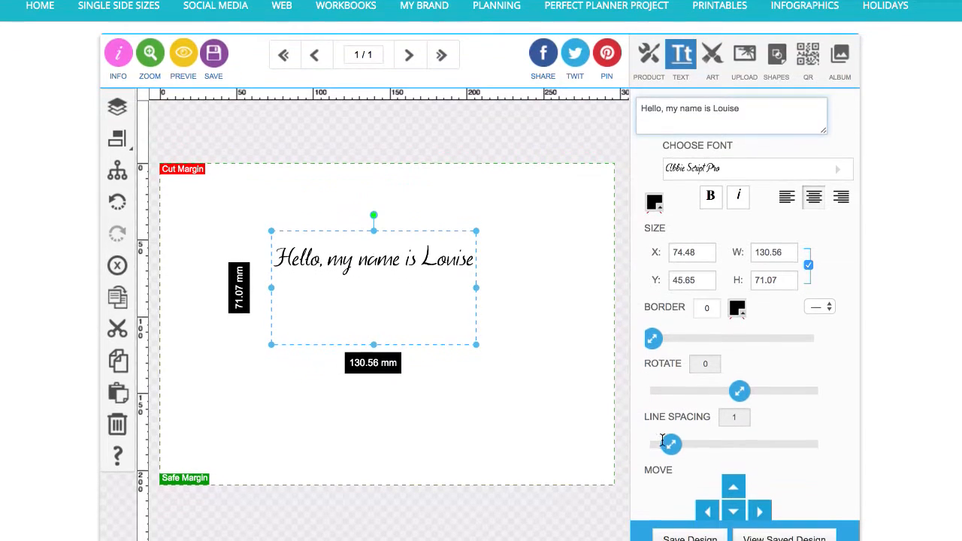
key(BackSpace)
key(BackSpace)
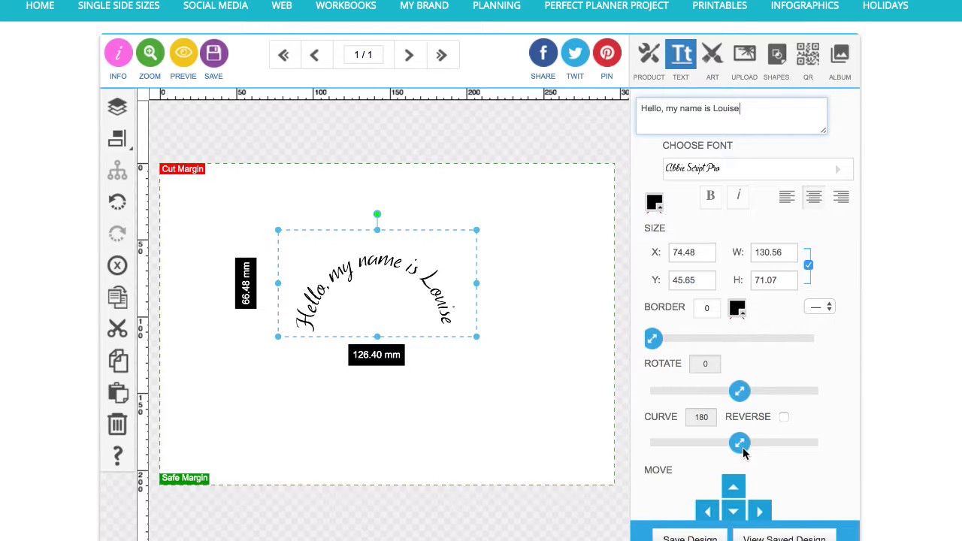
Straighten the text by setting its curve to 0 and shift it to about X 75, Y 45
drag(740, 443, 381, 343)
click(383, 350)
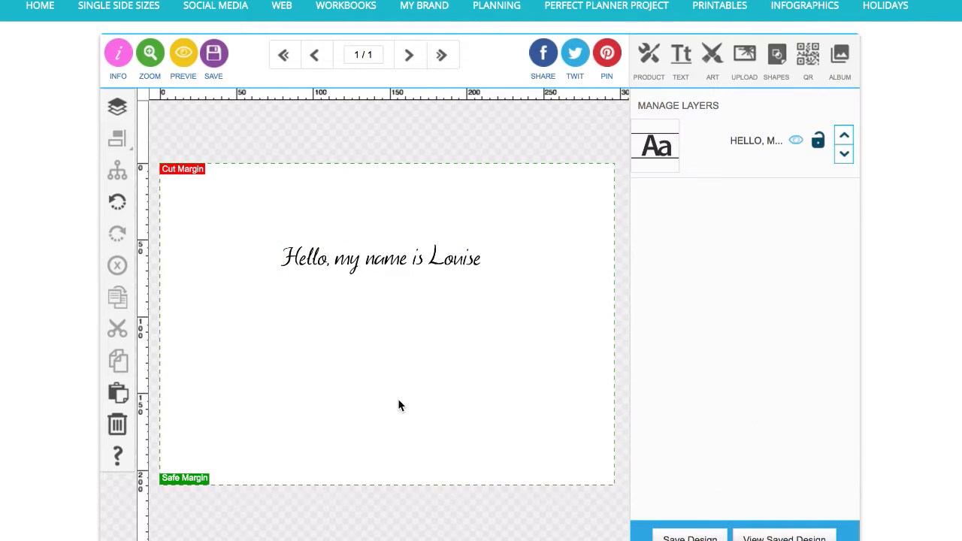
scroll(398, 398, up, 3)
mouse_move(412, 255)
mouse_down()
mouse_move(398, 253)
mouse_move(406, 252)
mouse_up()
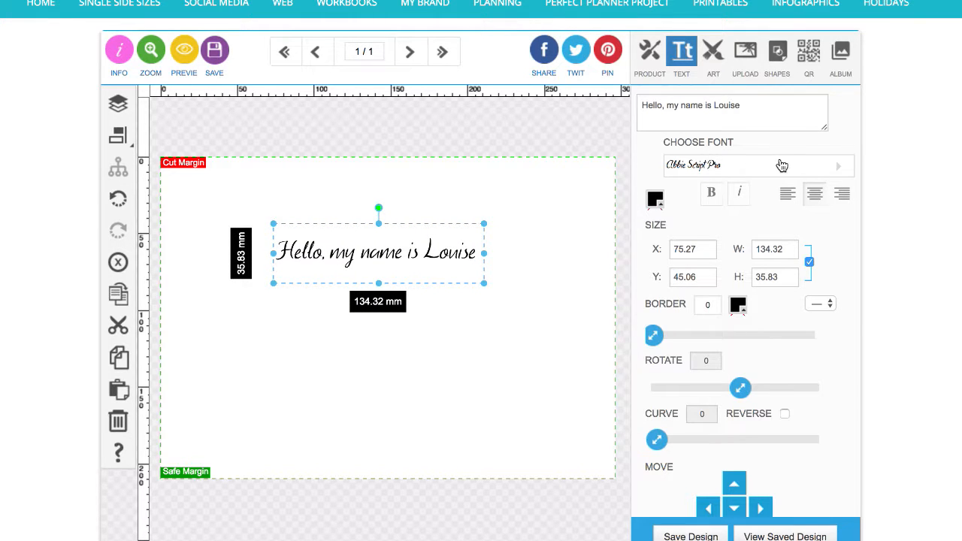
Change the text's font to Avalon and move the text to about X 35, Y 42
click(726, 168)
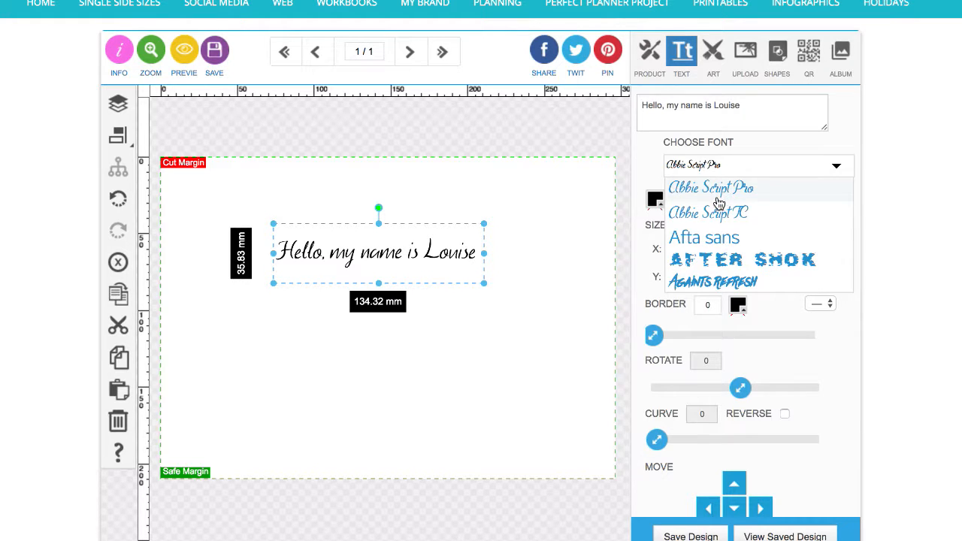
scroll(719, 204, down, 5)
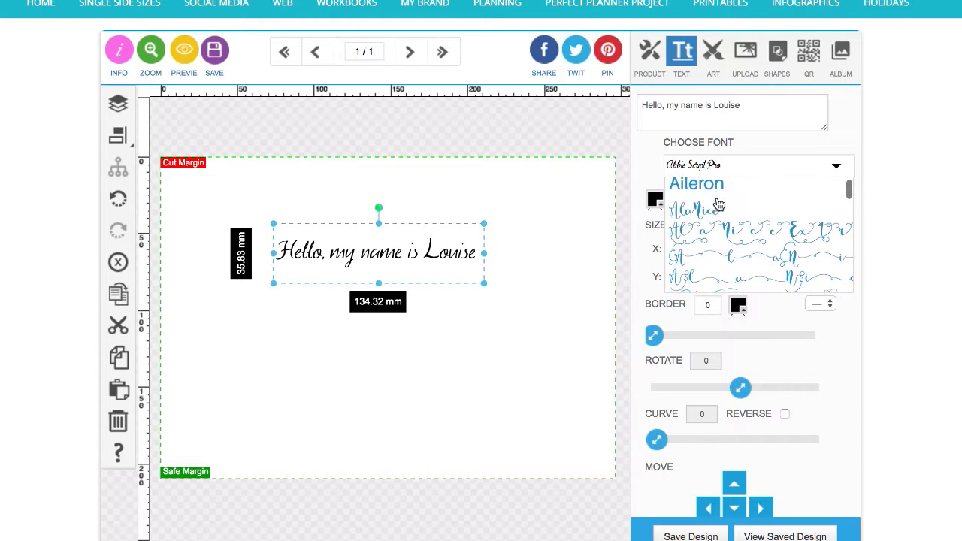
scroll(719, 205, down, 6)
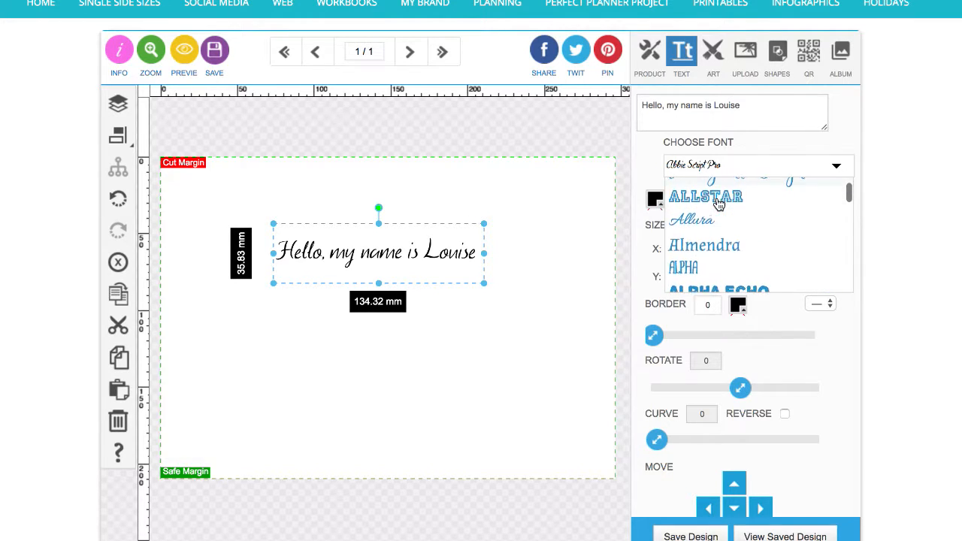
scroll(720, 205, down, 6)
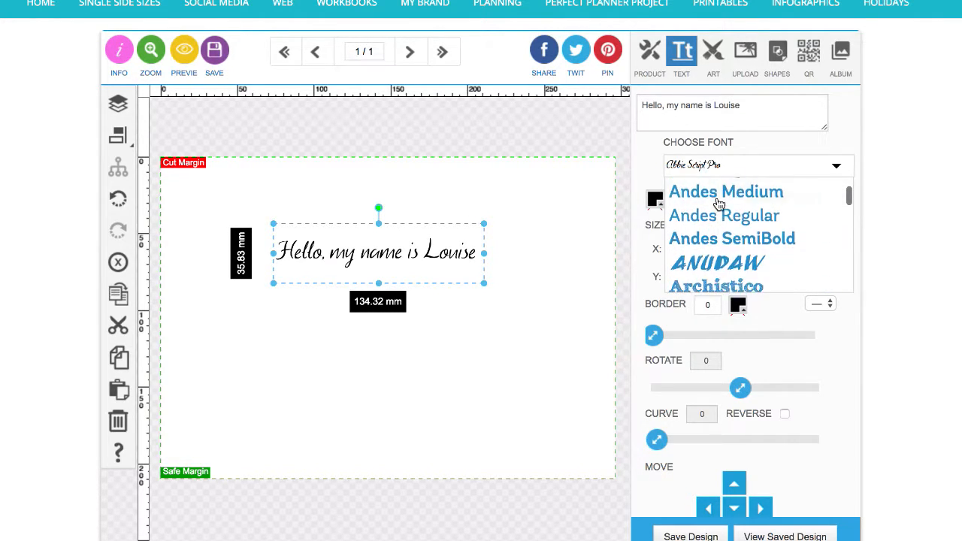
scroll(719, 204, down, 6)
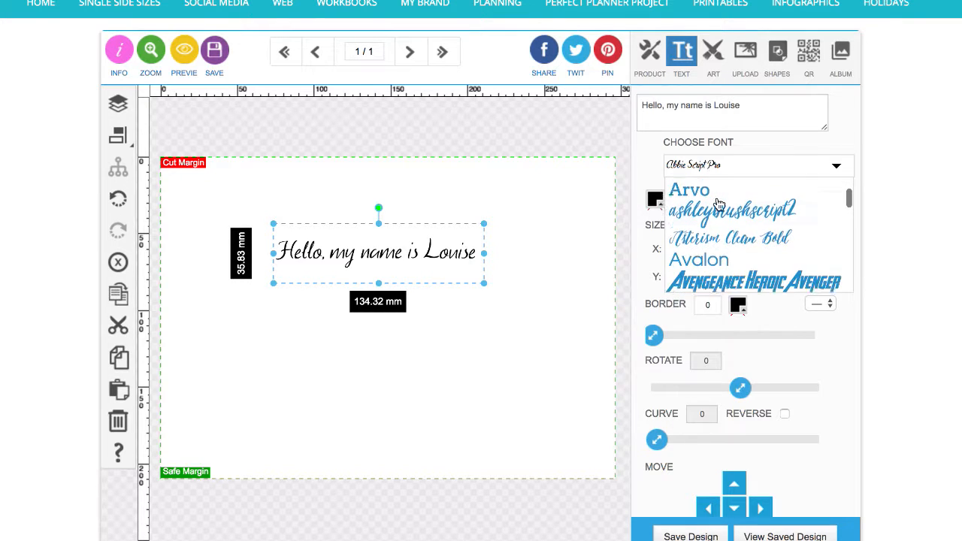
scroll(720, 205, down, 1)
click(711, 210)
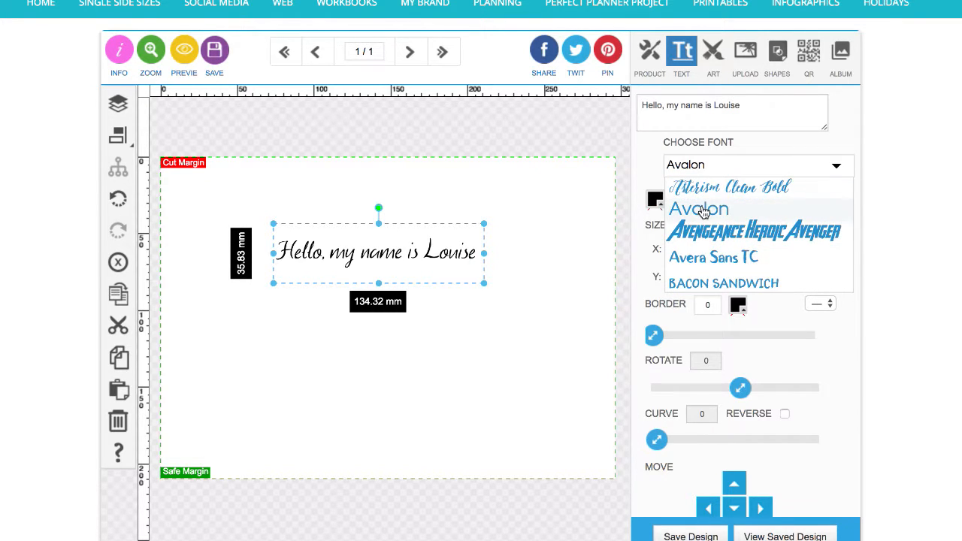
drag(533, 251, 524, 234)
click(517, 313)
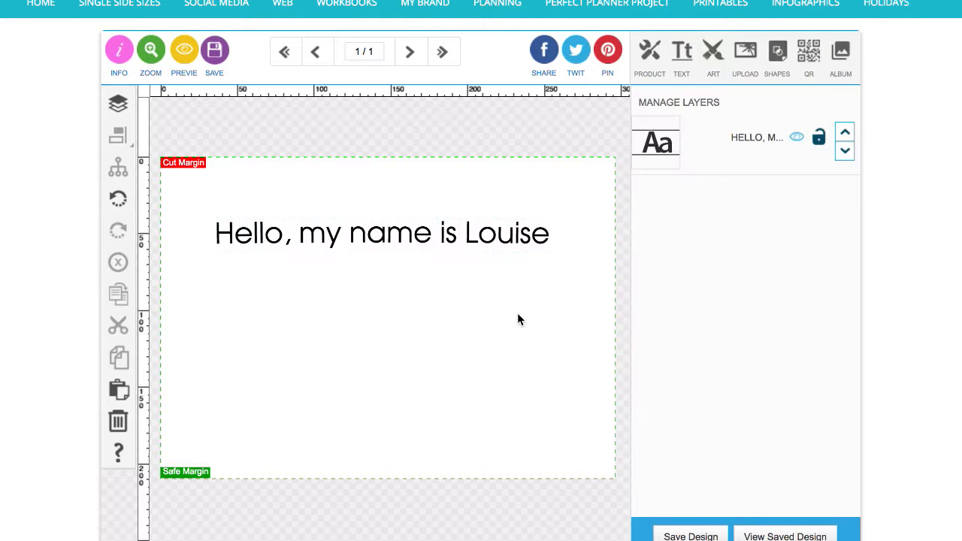
Recolour the text in a muted pink chosen from the fill colour range
click(506, 233)
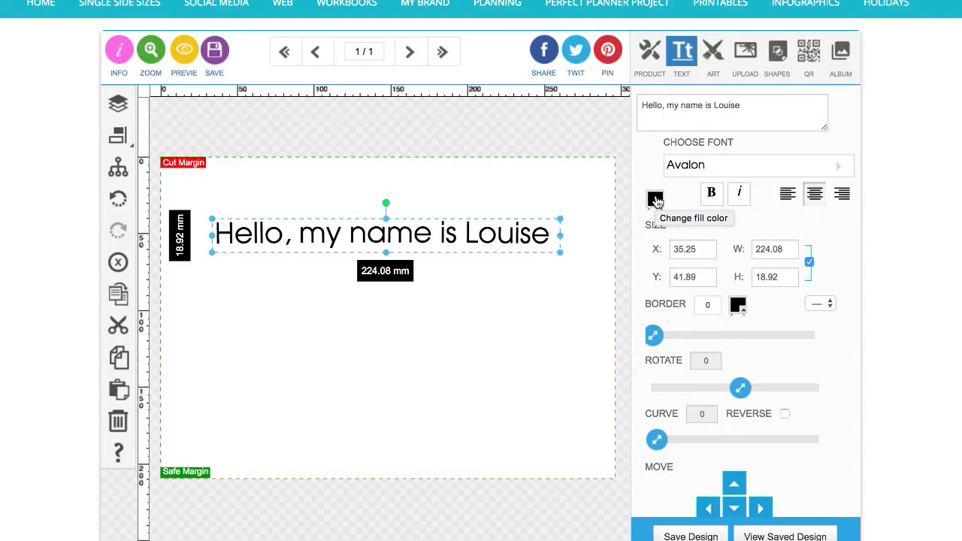
click(656, 199)
click(723, 309)
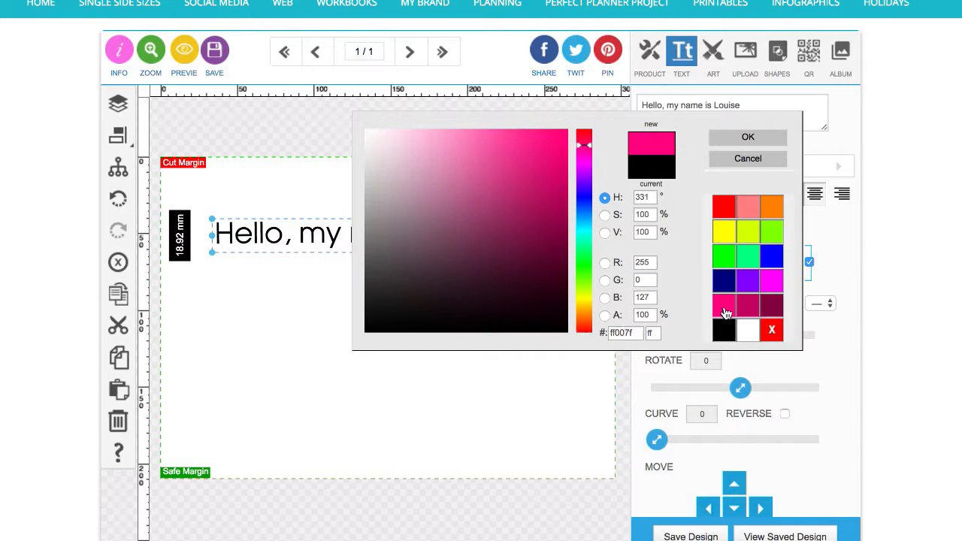
click(430, 151)
click(751, 139)
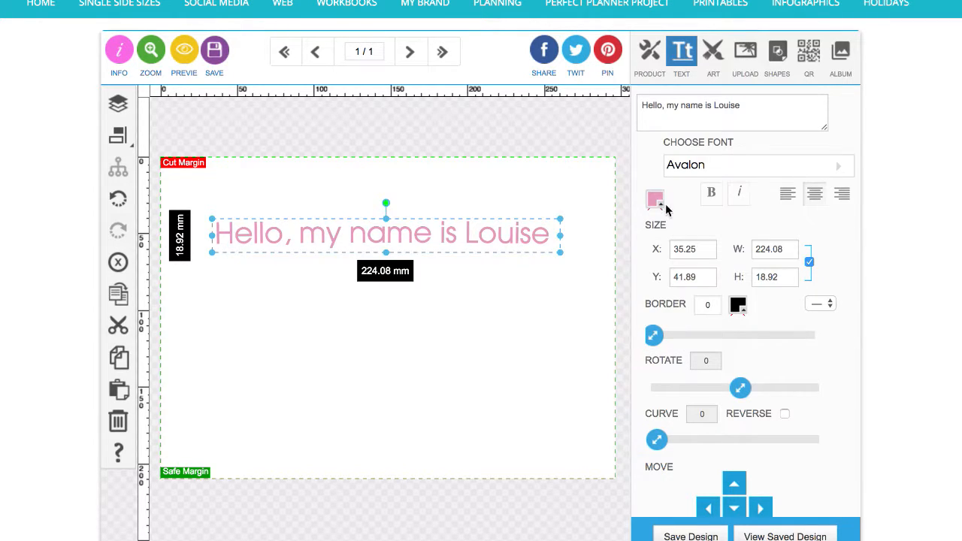
Set the text's fill colour to the coral pink preset ff7f7f and deselect the text
click(656, 199)
click(748, 207)
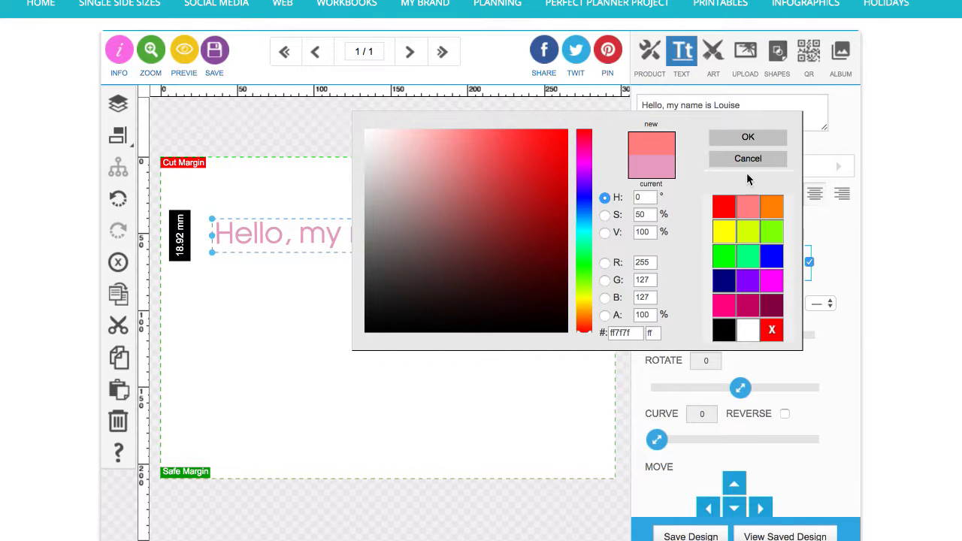
click(751, 137)
click(599, 236)
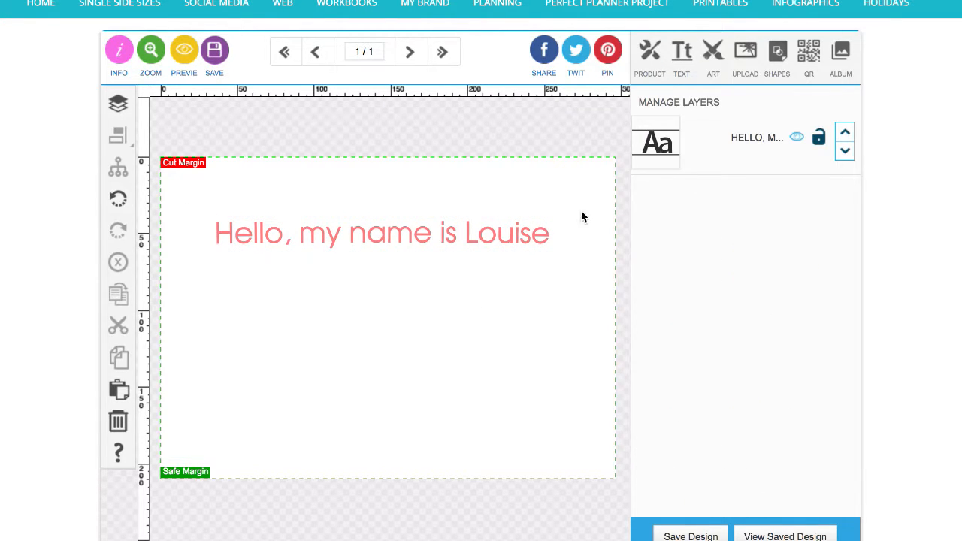
click(524, 234)
click(652, 200)
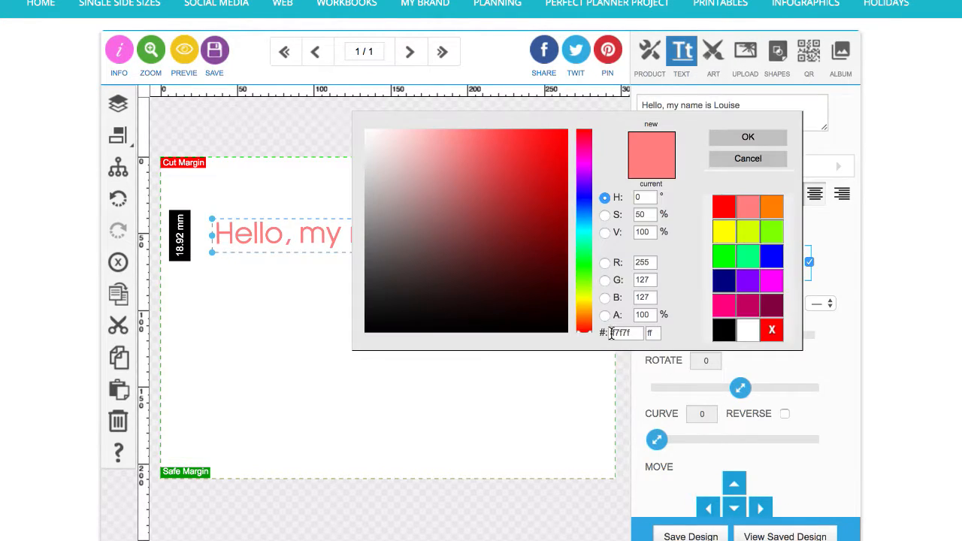
click(748, 159)
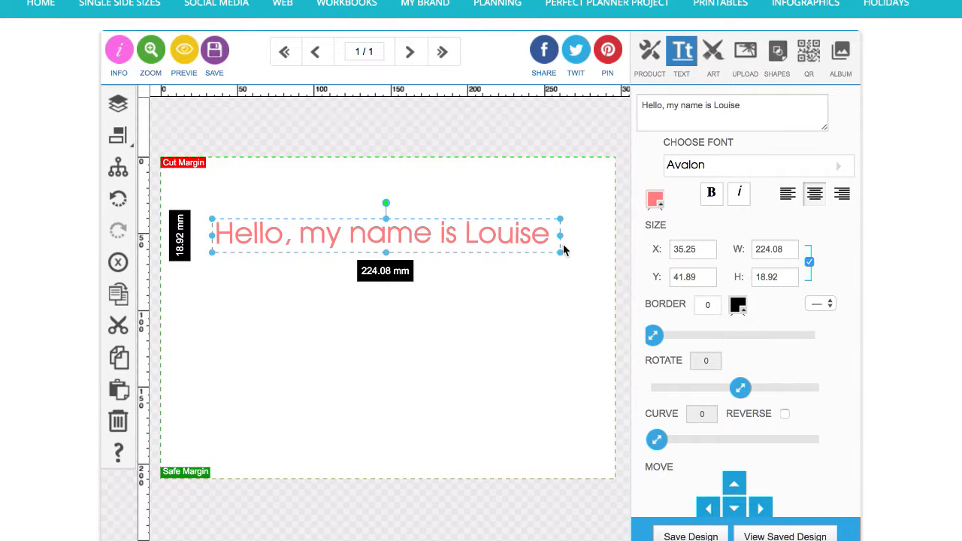
Try left and centre alignment, settle on right alignment, and move the text to about X 34, Y 39
drag(503, 243, 503, 234)
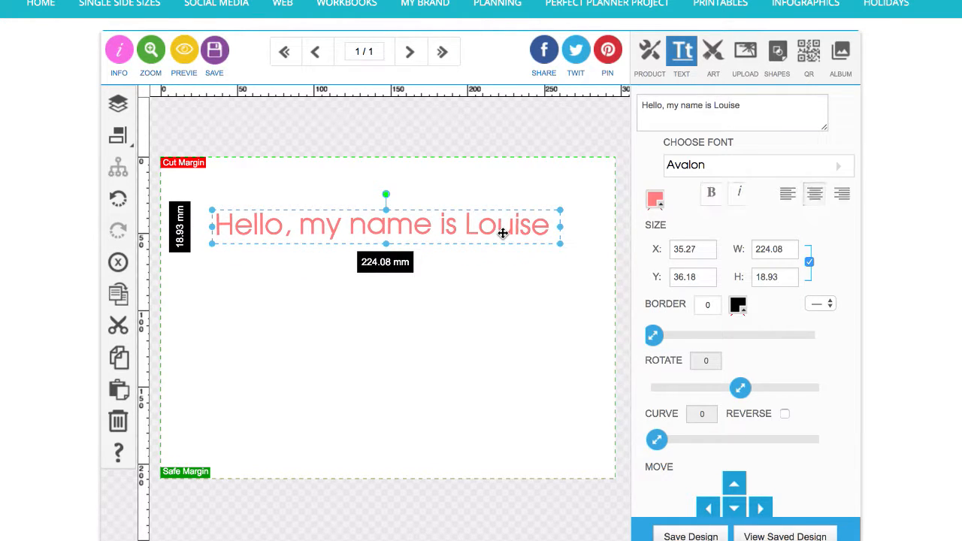
click(788, 197)
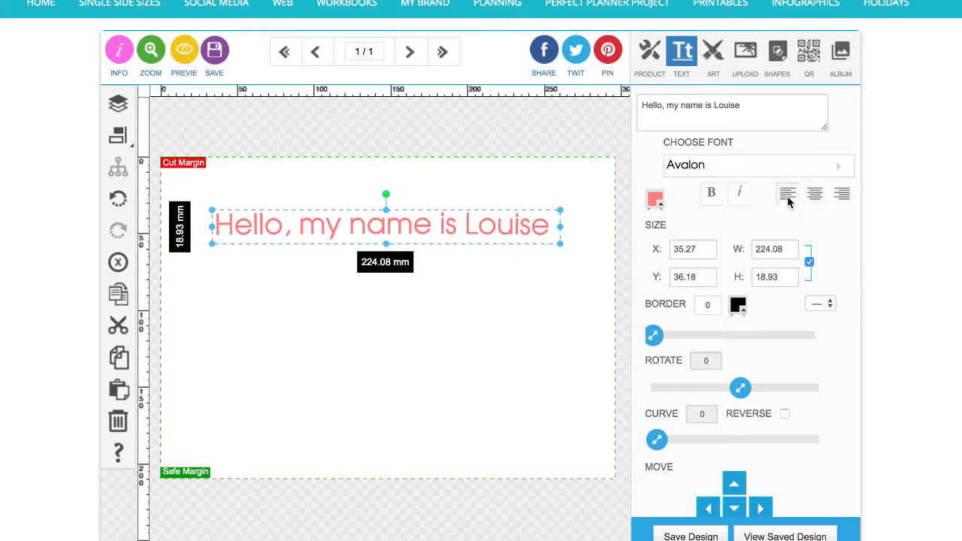
click(814, 194)
click(843, 197)
mouse_move(485, 221)
mouse_down()
mouse_move(486, 275)
mouse_move(486, 226)
mouse_up()
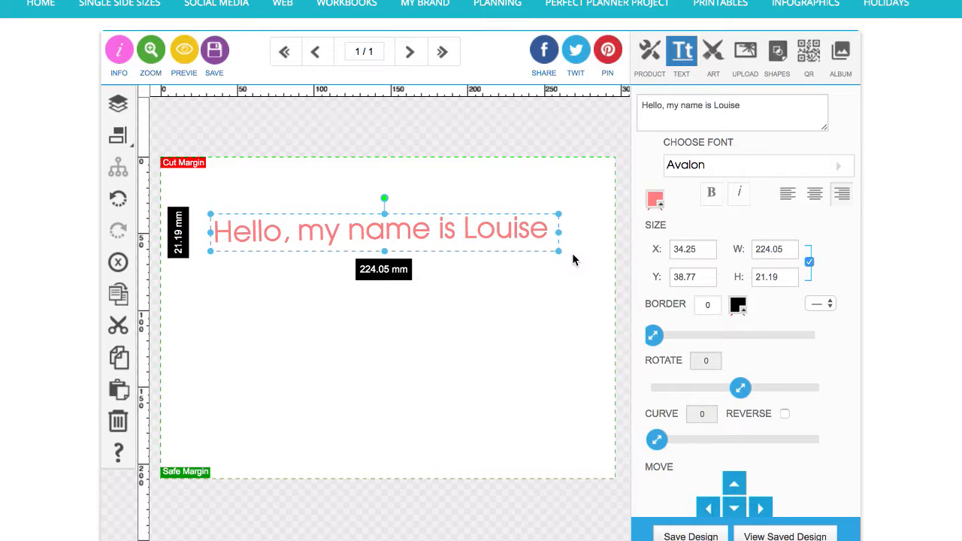
Resize the text to about 219 mm wide and reposition it at about X 40, Y 33
drag(560, 253, 453, 242)
drag(465, 284, 550, 293)
drag(517, 235, 526, 244)
Add a blank line after the text's wording and move the text lower on the page
click(784, 113)
key(Return)
drag(430, 221, 430, 253)
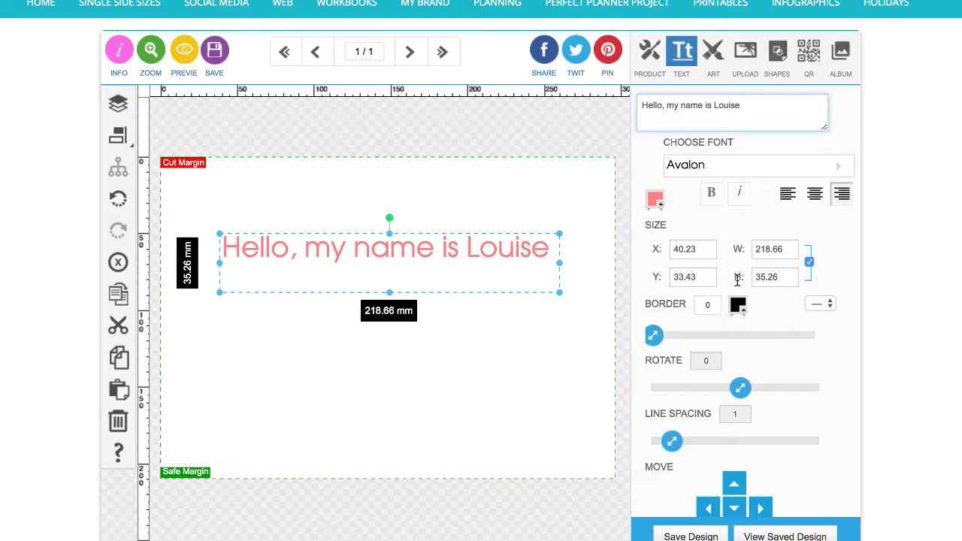
Try stretching the text to about 140 by 114 mm with its proportions unlocked, undo the stretching, and lock the proportions again
drag(562, 297, 543, 298)
click(809, 264)
drag(544, 292, 441, 424)
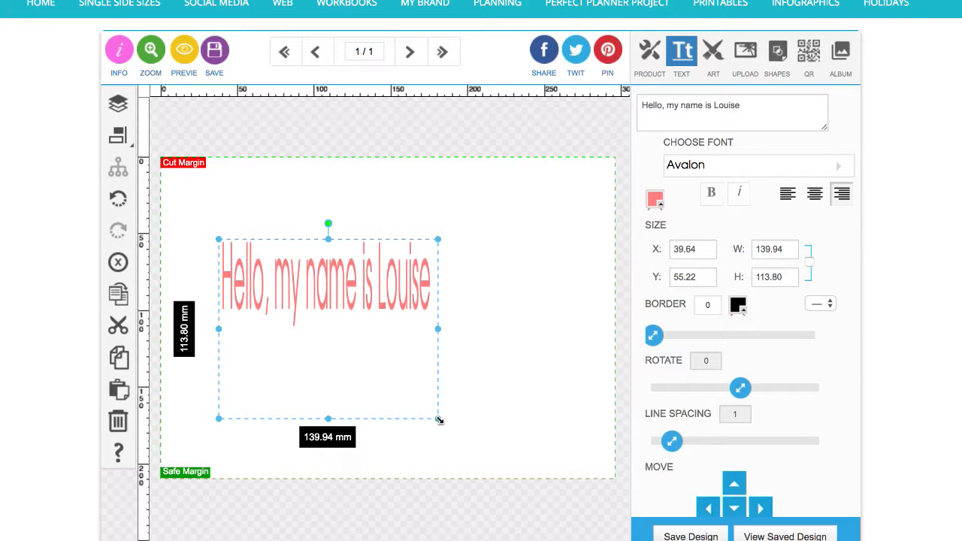
drag(440, 420, 511, 325)
click(118, 198)
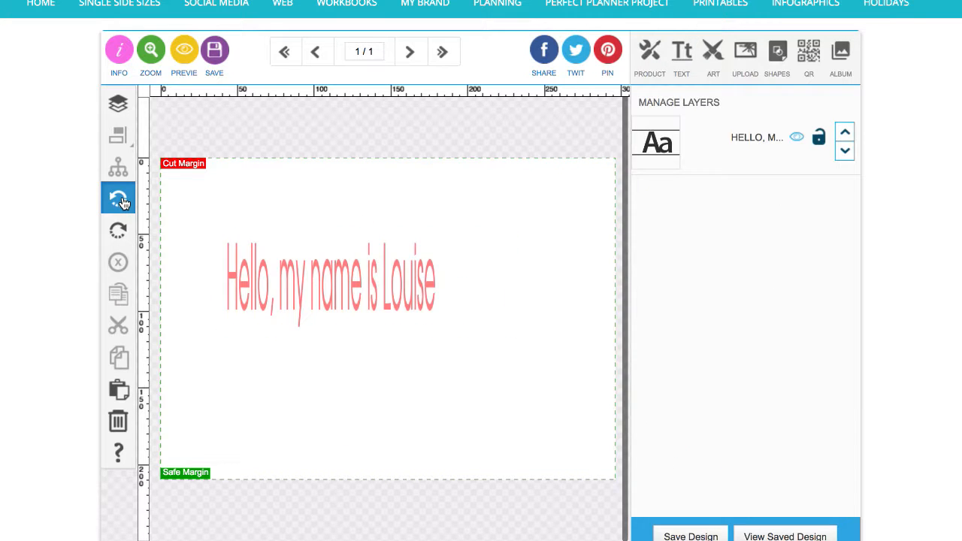
click(337, 258)
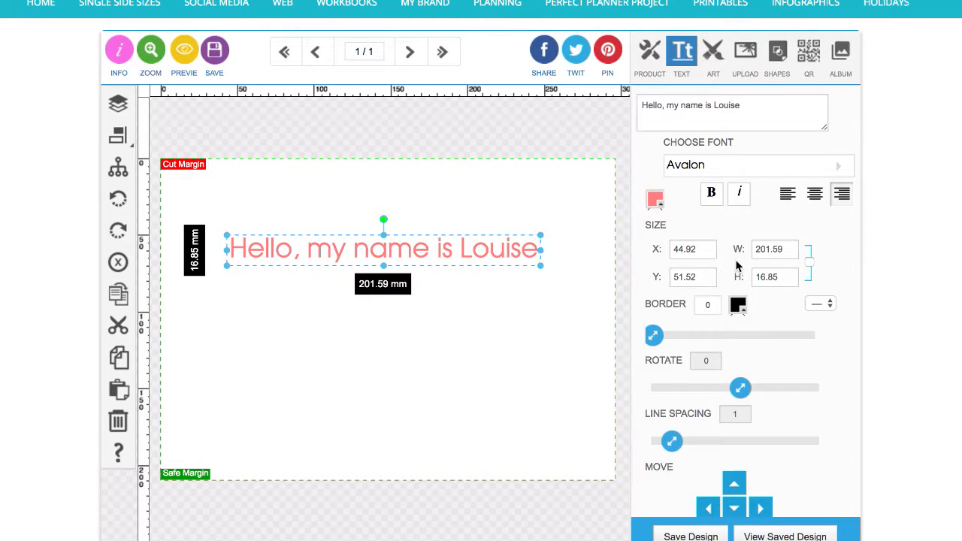
click(809, 263)
Scale the text proportionally to about 162 mm wide and add the second line "and I am the founder of Designsta"
drag(541, 268, 481, 292)
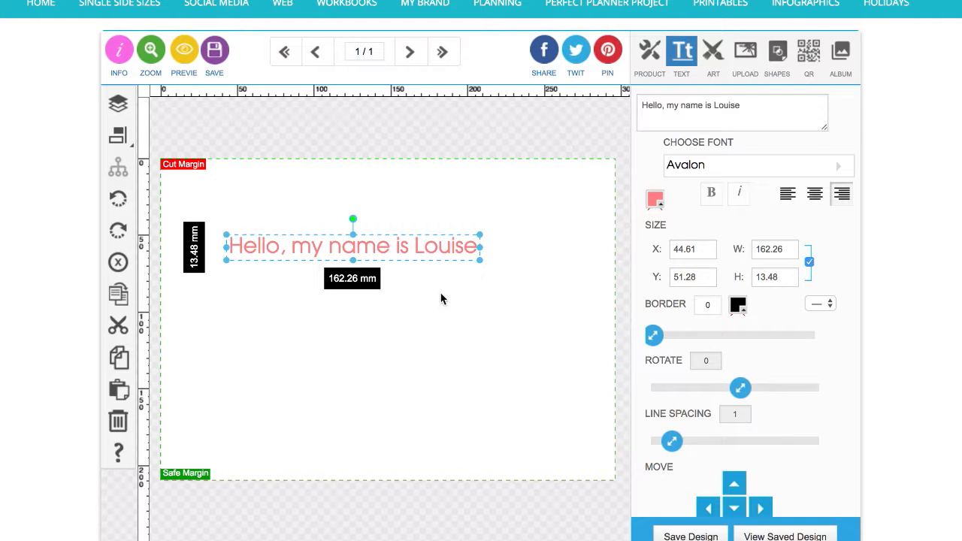
click(752, 109)
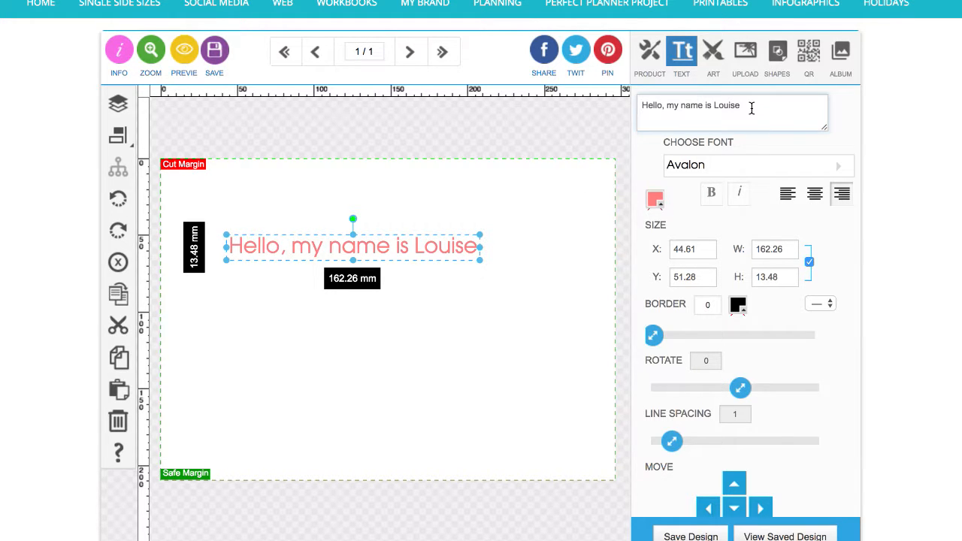
text(an)
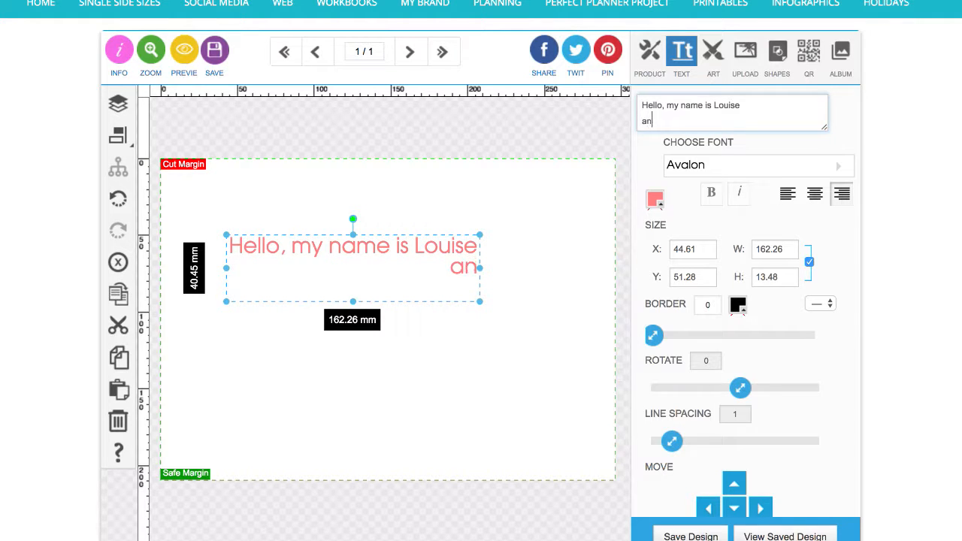
text(d I am the)
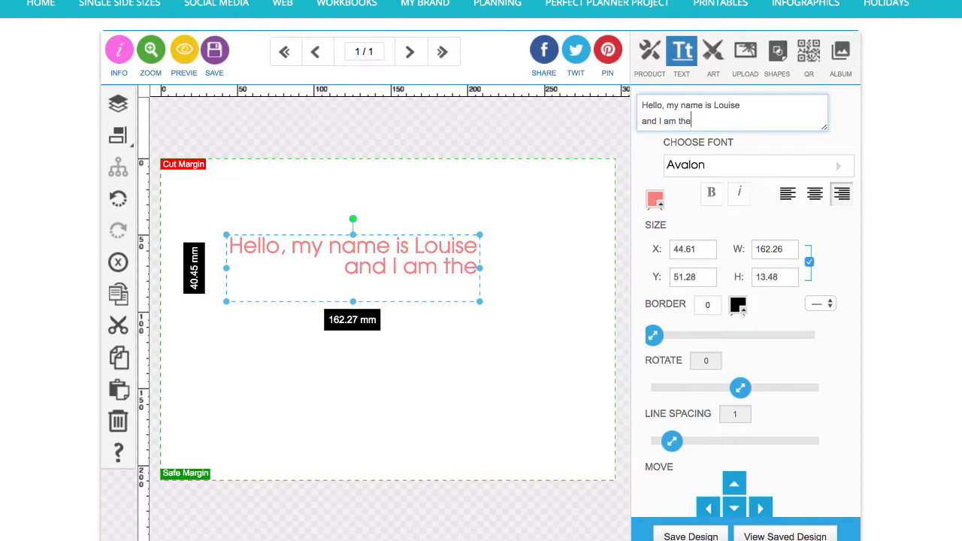
text( founder of )
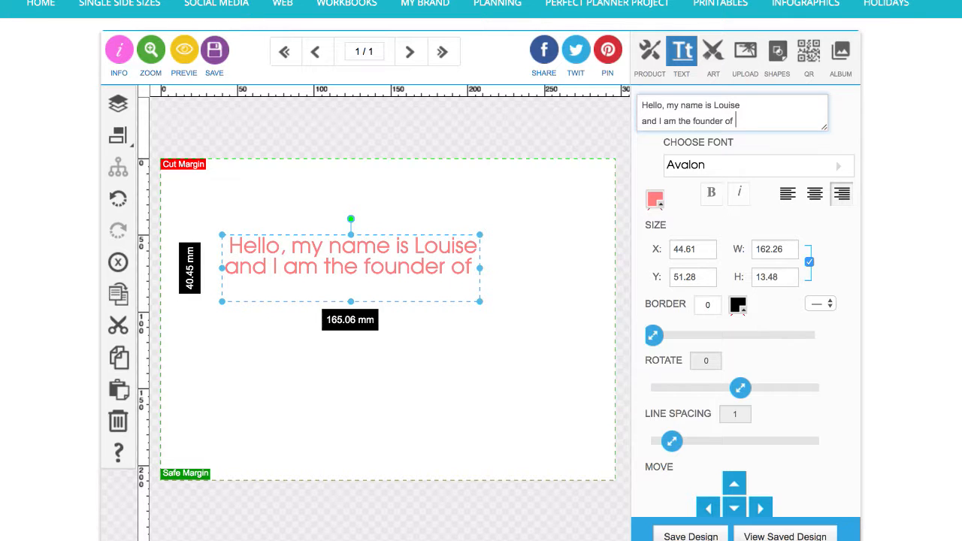
text(Designsta)
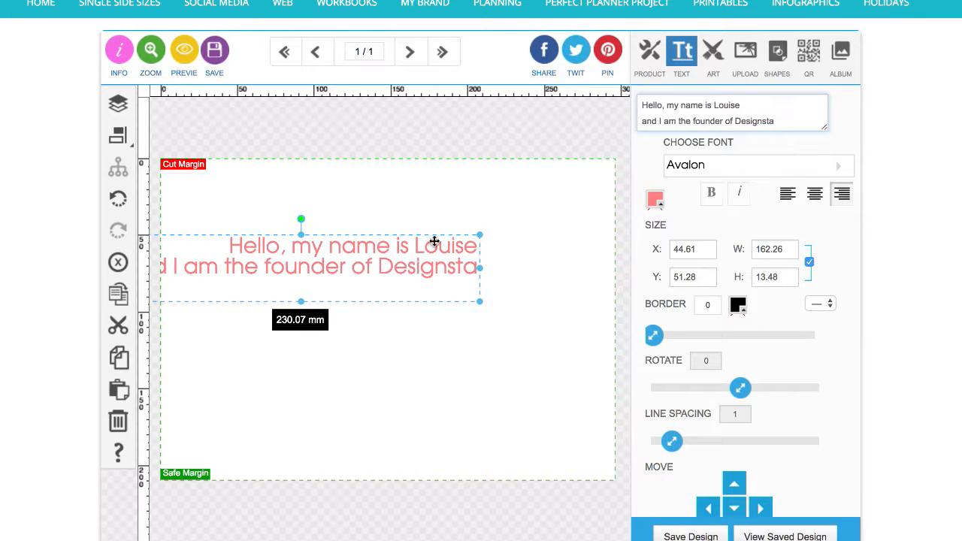
Left-align the two-line text and move it to about X 22, Y 45
drag(412, 248, 500, 239)
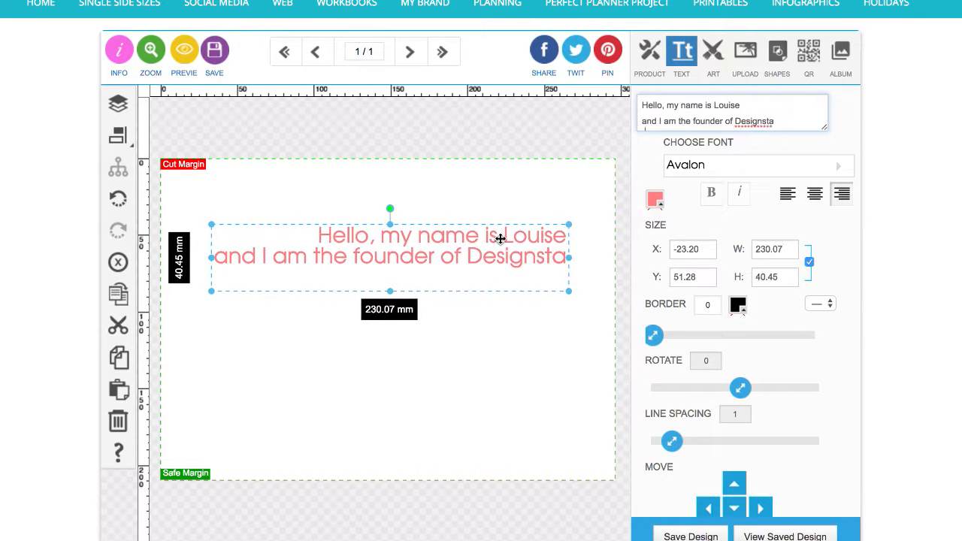
click(787, 194)
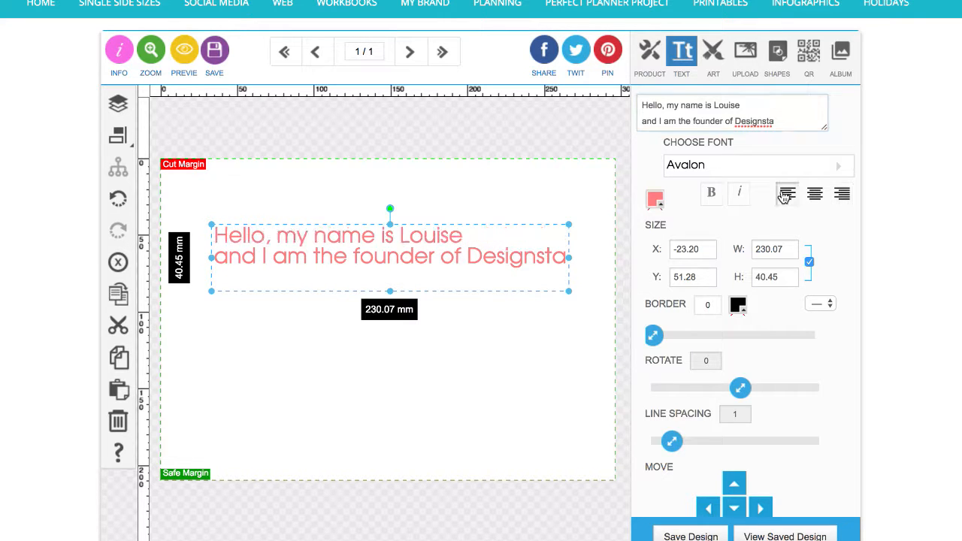
drag(360, 261, 340, 262)
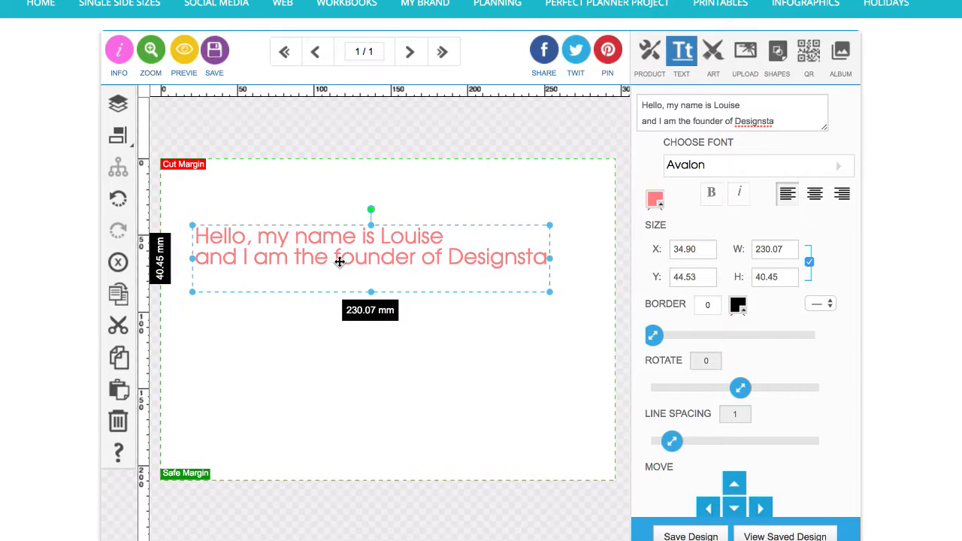
Append the filler words "ajshjkhadjh ajhahdhadjhahdkjh" after "Designsta" on the second line
click(789, 120)
text(ajshjk)
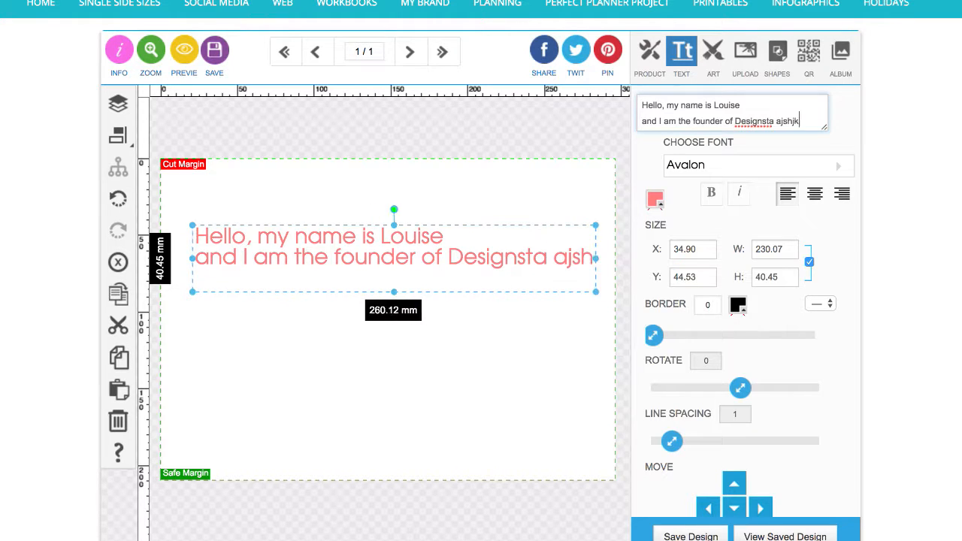
text(hadjh ajhahdhadjhahdkjh)
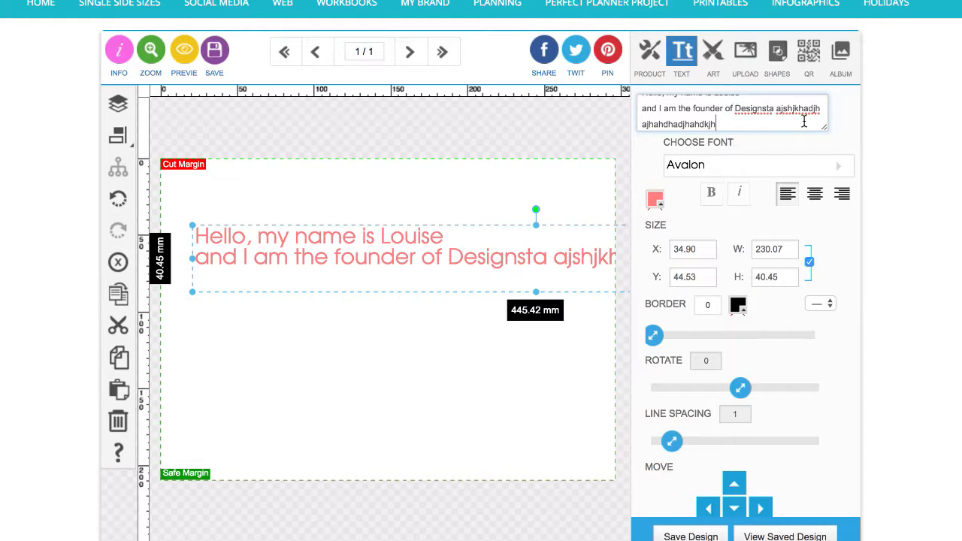
Break the text onto new lines before "Designsta" and before "ajhahdhadjhahdkjh", and move the block slightly up the page
click(737, 109)
key(Return)
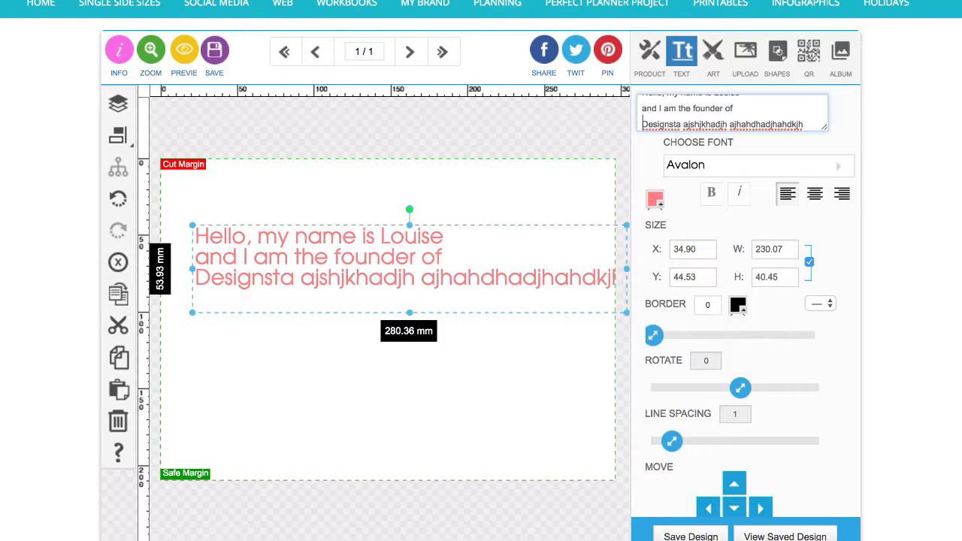
click(731, 124)
key(BackSpace)
key(Return)
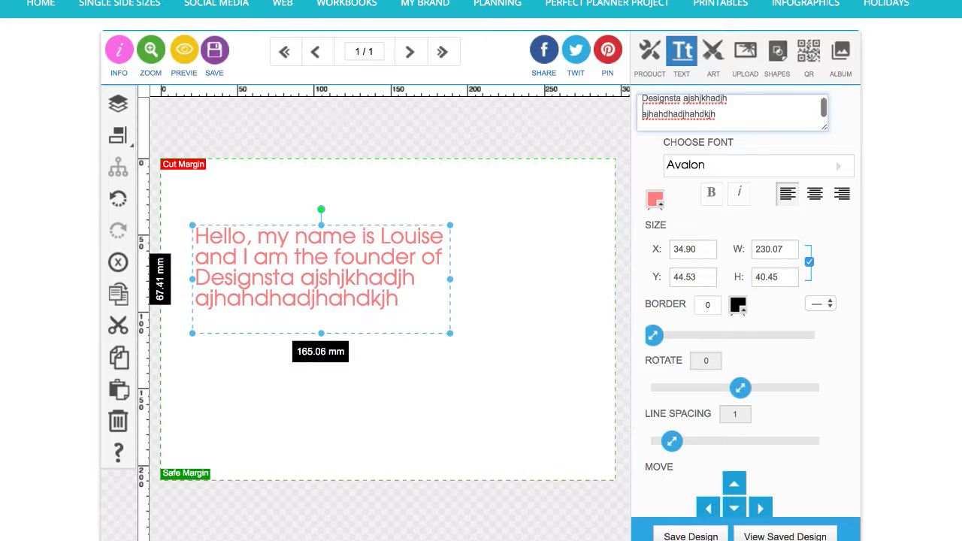
drag(361, 294, 359, 272)
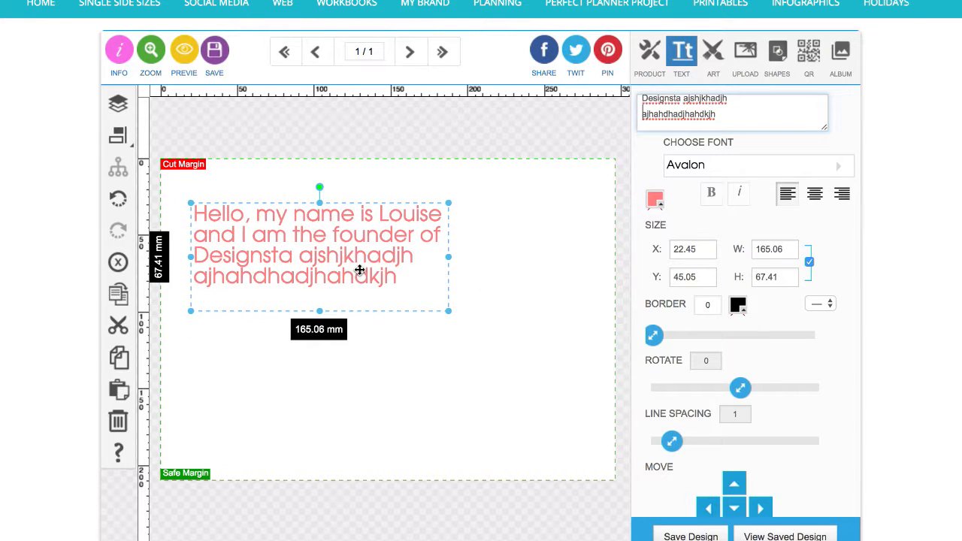
Scale the text block proportionally to about 117 mm wide and move it to about X 20, Y 26
click(409, 363)
click(364, 276)
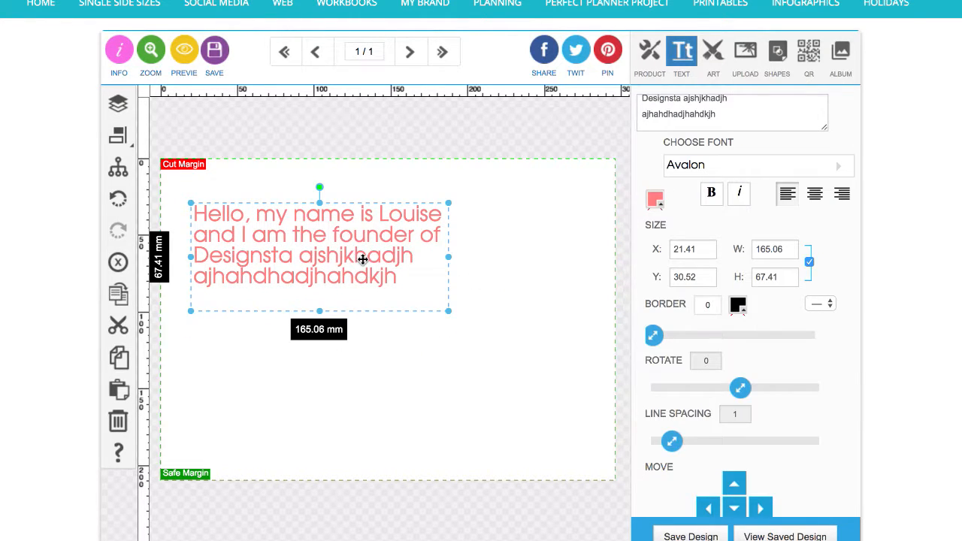
drag(366, 263, 363, 253)
drag(447, 301, 375, 295)
drag(303, 234, 305, 238)
click(467, 313)
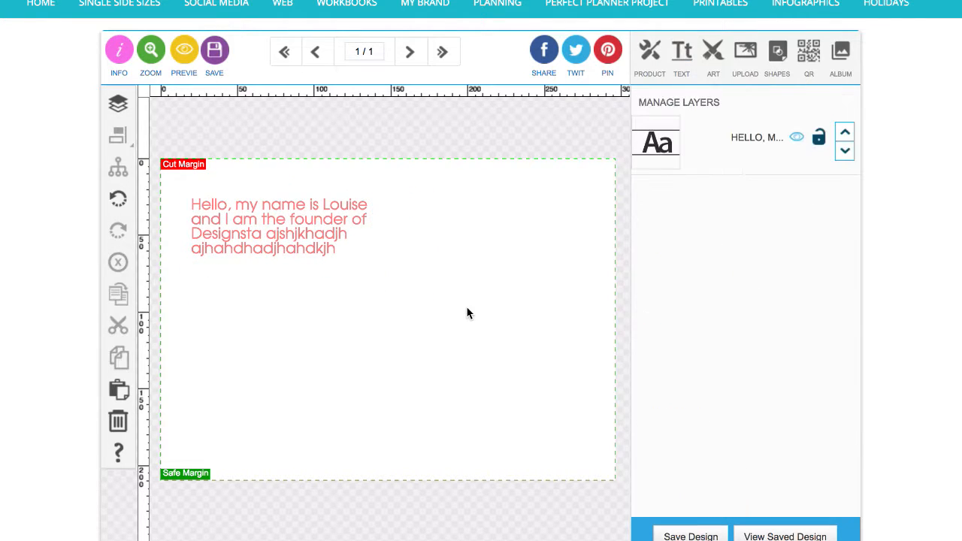
Set the text block's line spacing to 1.2 and rotate it to about -6 degrees
click(311, 225)
scroll(735, 121, up, 2)
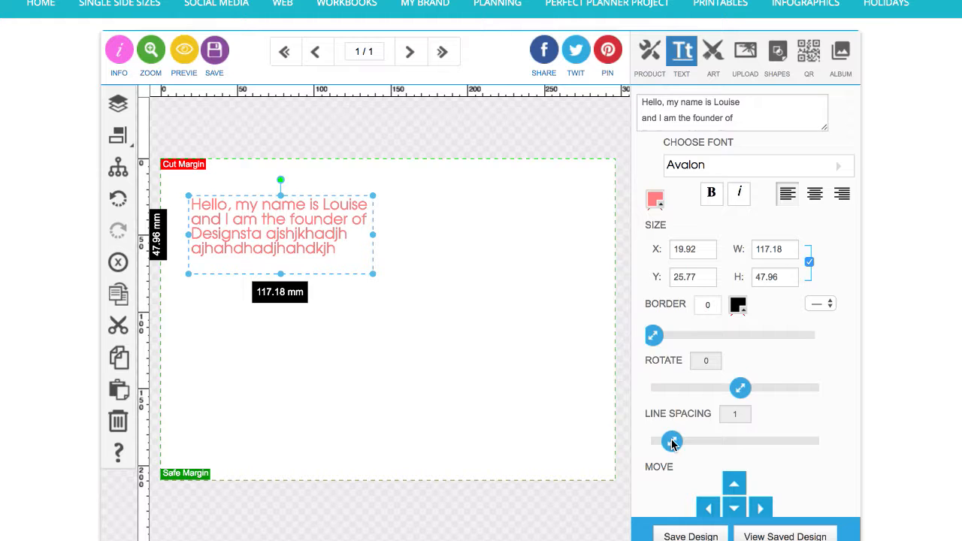
mouse_move(673, 443)
mouse_down()
mouse_move(717, 446)
mouse_move(674, 455)
mouse_up()
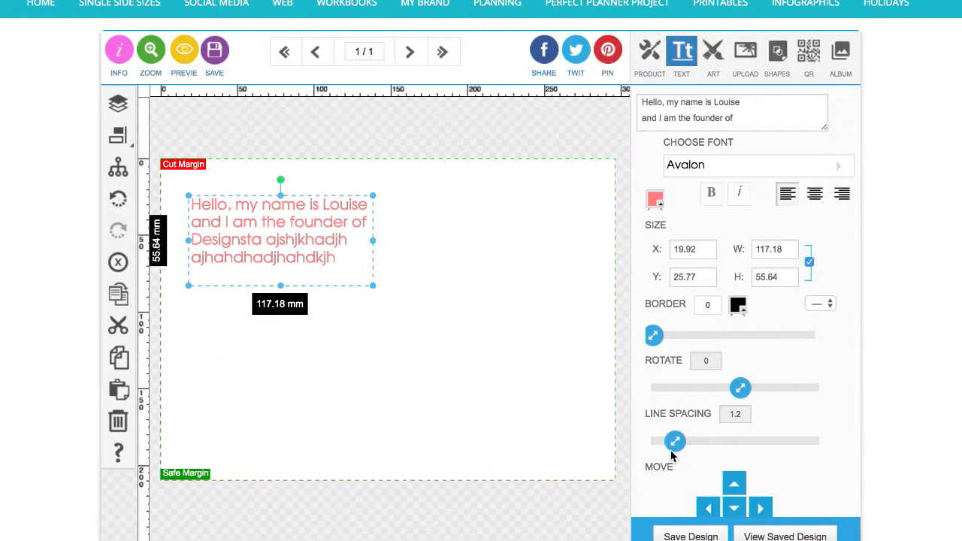
mouse_move(740, 387)
mouse_down()
mouse_move(753, 388)
mouse_move(718, 392)
mouse_move(740, 400)
mouse_up()
drag(278, 177, 274, 183)
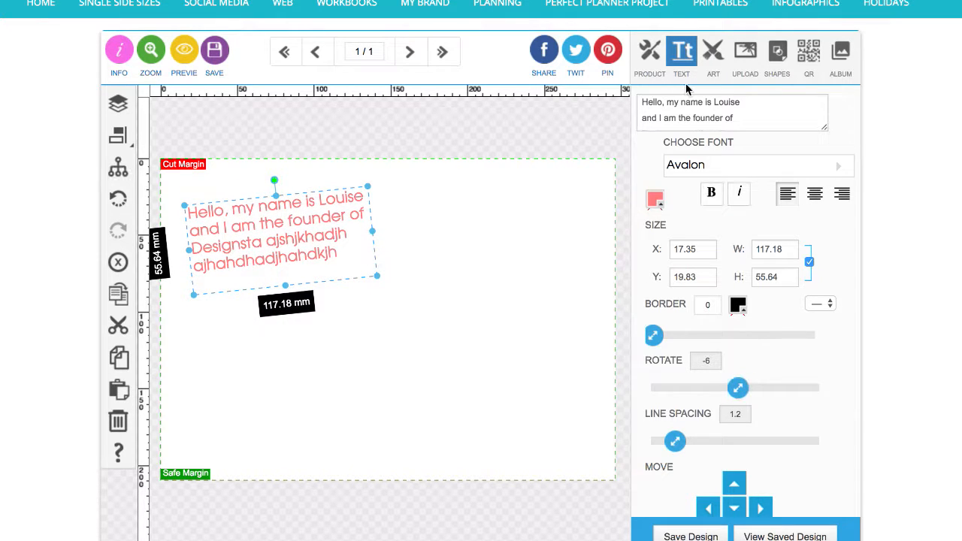
Look through the art library's category list and stay with January Bundle (Numbers)
click(716, 57)
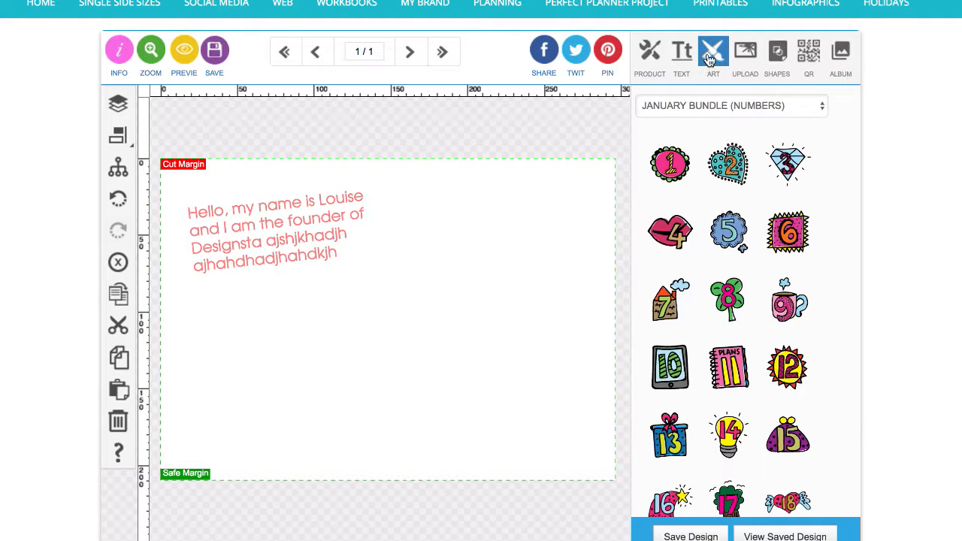
click(690, 105)
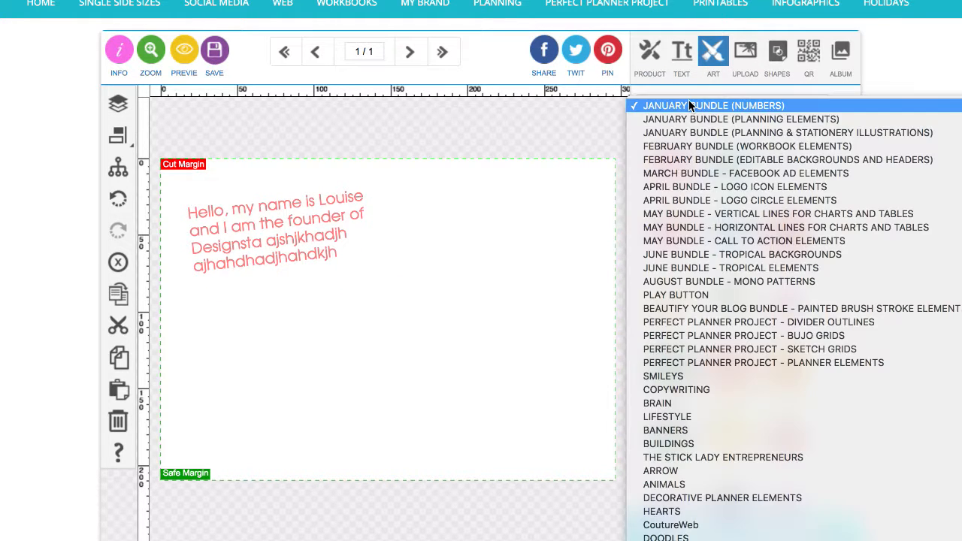
scroll(724, 353, down, 10)
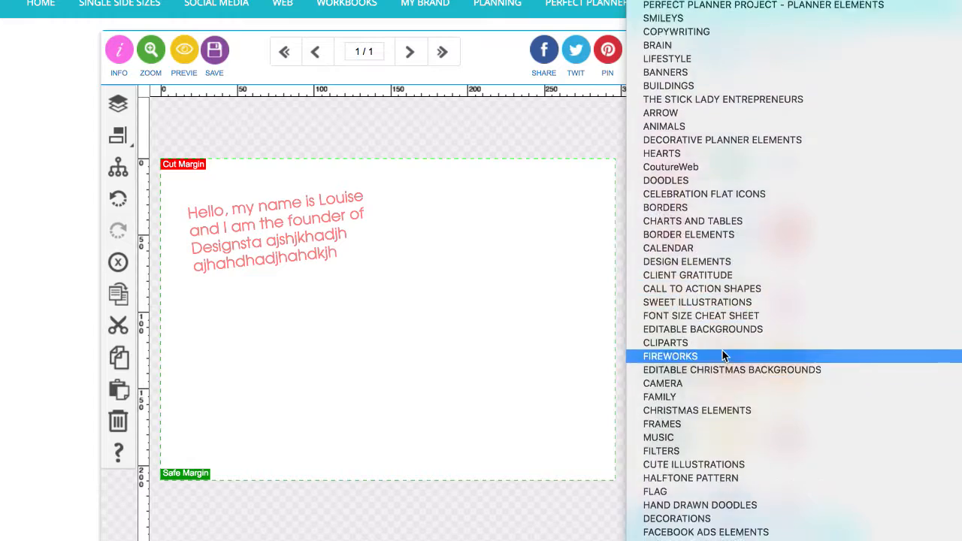
scroll(723, 353, down, 7)
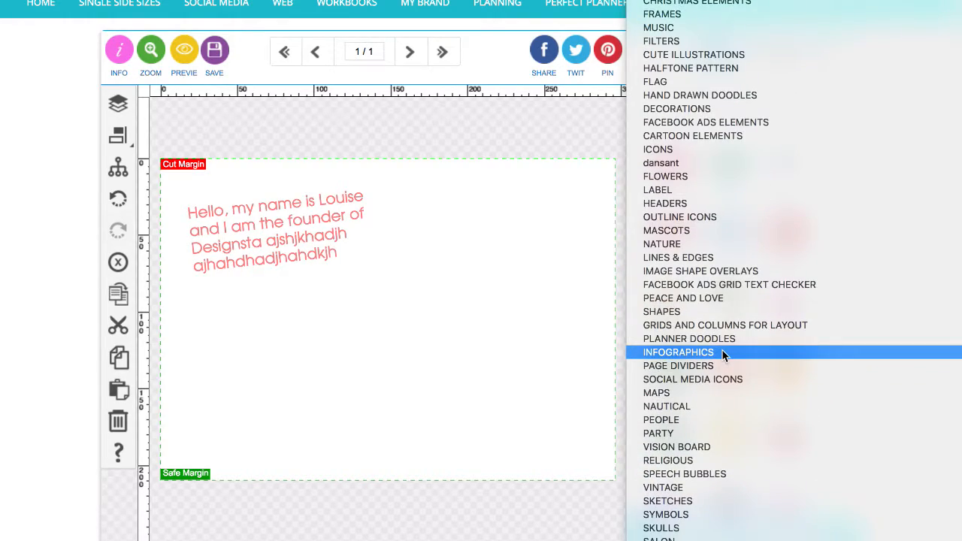
scroll(722, 350, up, 13)
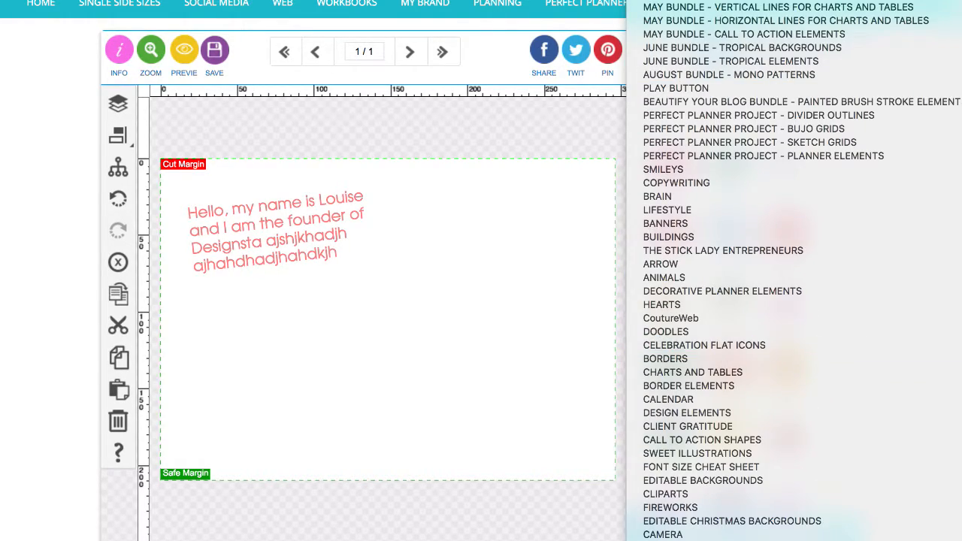
click(552, 174)
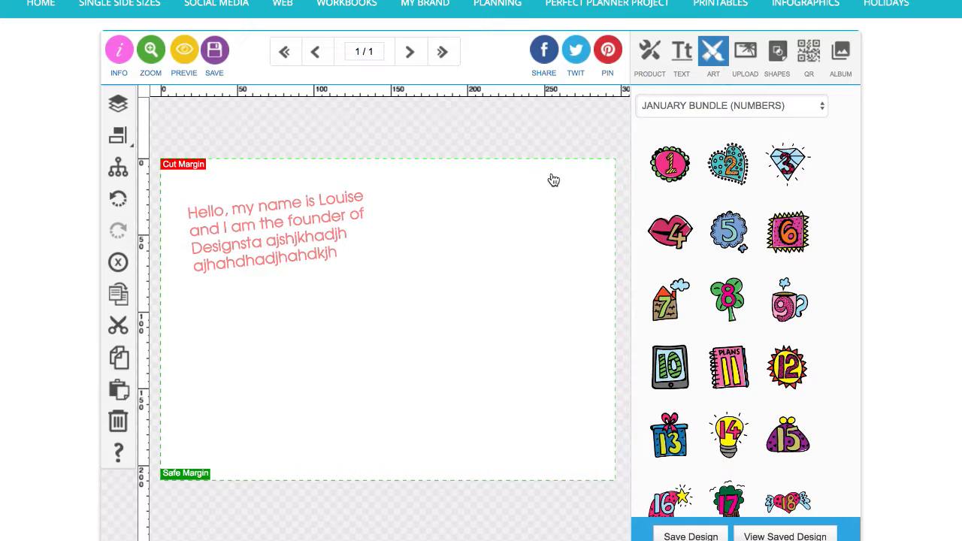
click(694, 106)
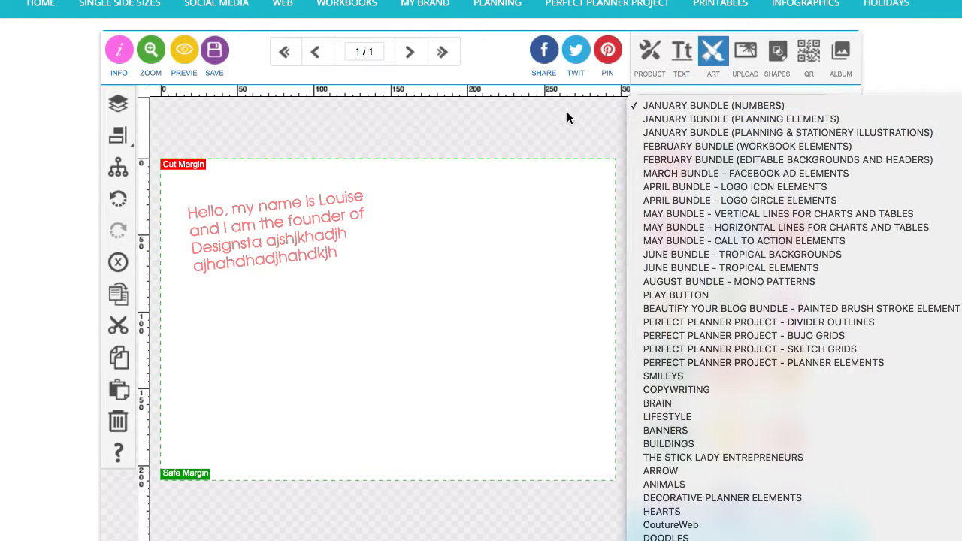
click(679, 106)
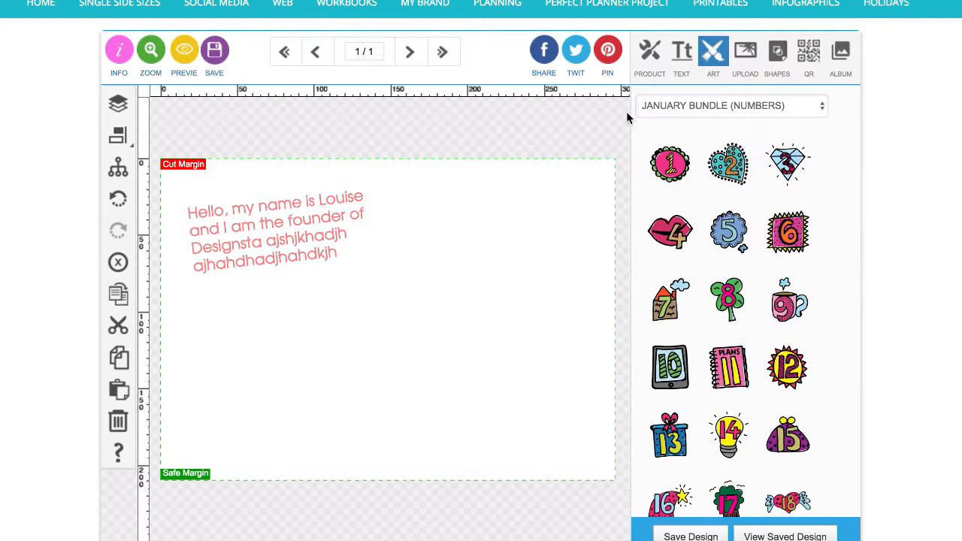
Add the scalloped number 1 badge to the page, place it beside the text and scale it to about 97 mm wide
click(674, 164)
drag(296, 256, 520, 269)
drag(575, 358, 553, 334)
drag(510, 283, 504, 281)
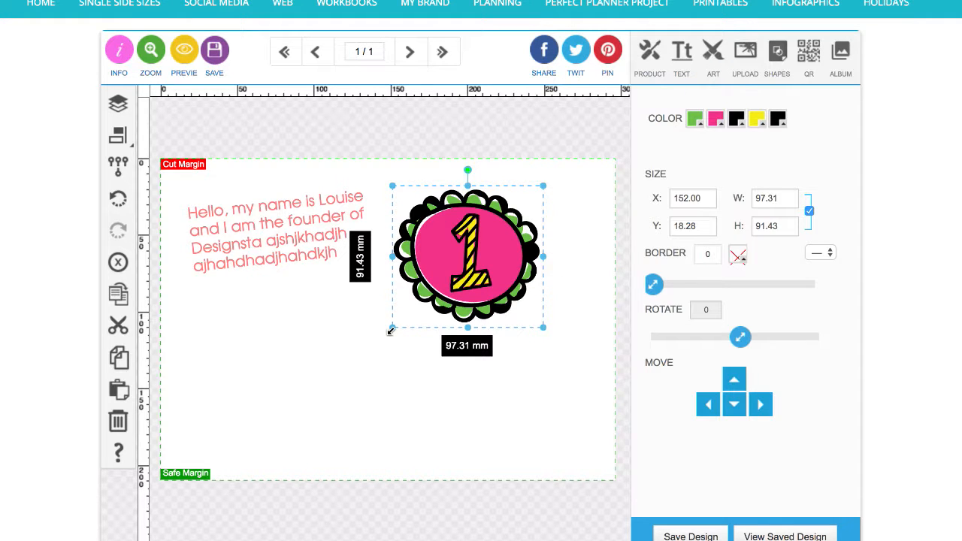
Scale the number 1 badge proportionally to about 94 mm wide and move it to about X 158, Y 17
mouse_move(389, 330)
mouse_down()
mouse_move(311, 403)
mouse_move(400, 335)
mouse_up()
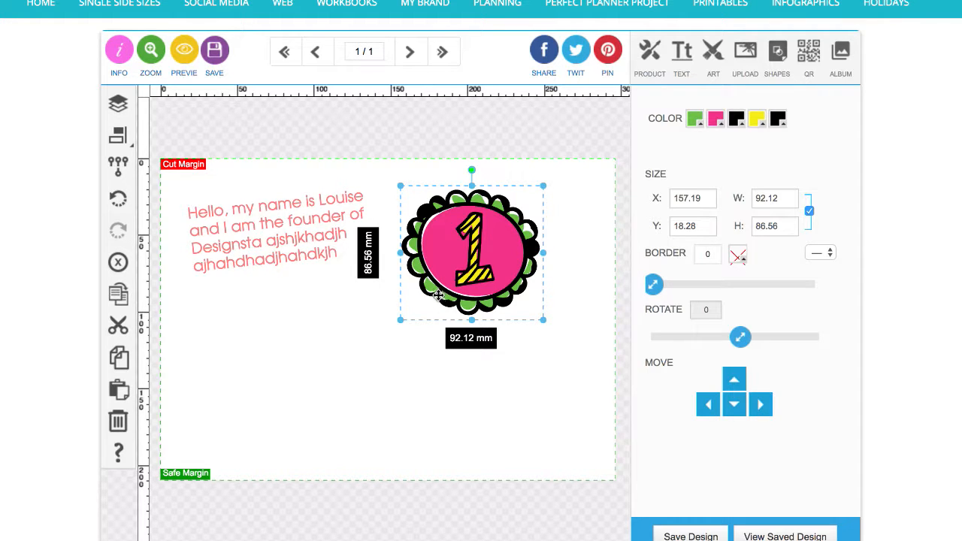
mouse_move(400, 323)
mouse_down()
mouse_move(350, 366)
mouse_move(398, 314)
mouse_up()
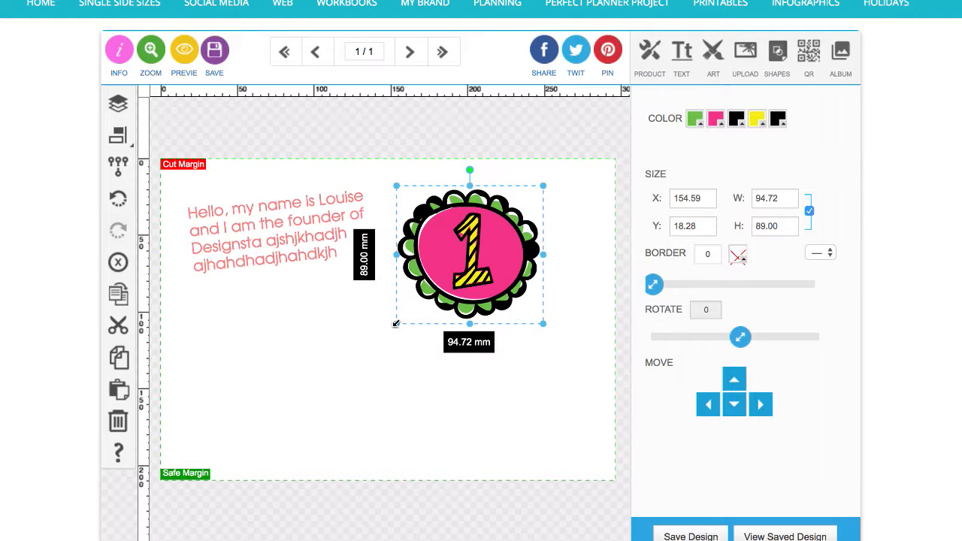
mouse_move(396, 323)
mouse_down()
mouse_move(385, 333)
mouse_move(397, 323)
mouse_up()
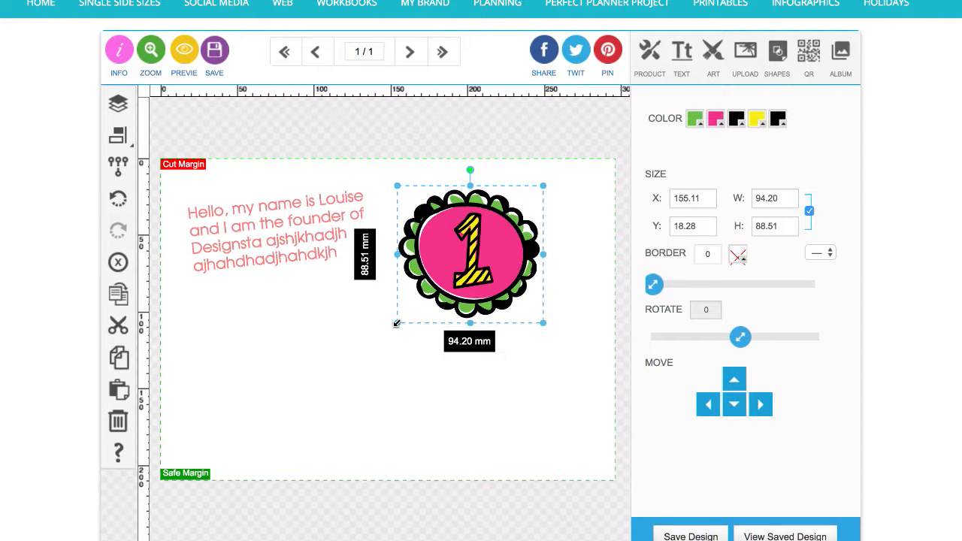
drag(481, 244, 486, 241)
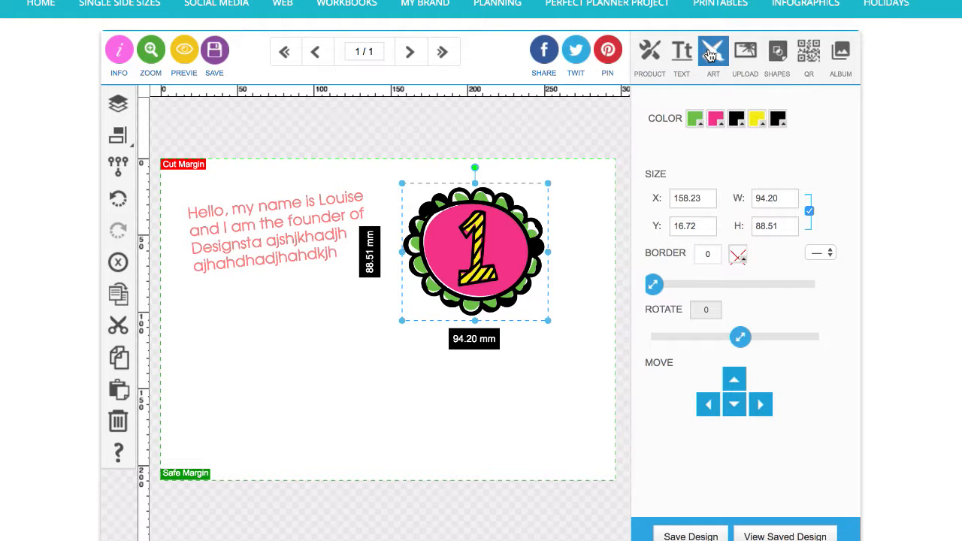
Recolour the badge's green scallops to blue 4bb9e5 and its pink centre to a lighter pink
click(696, 121)
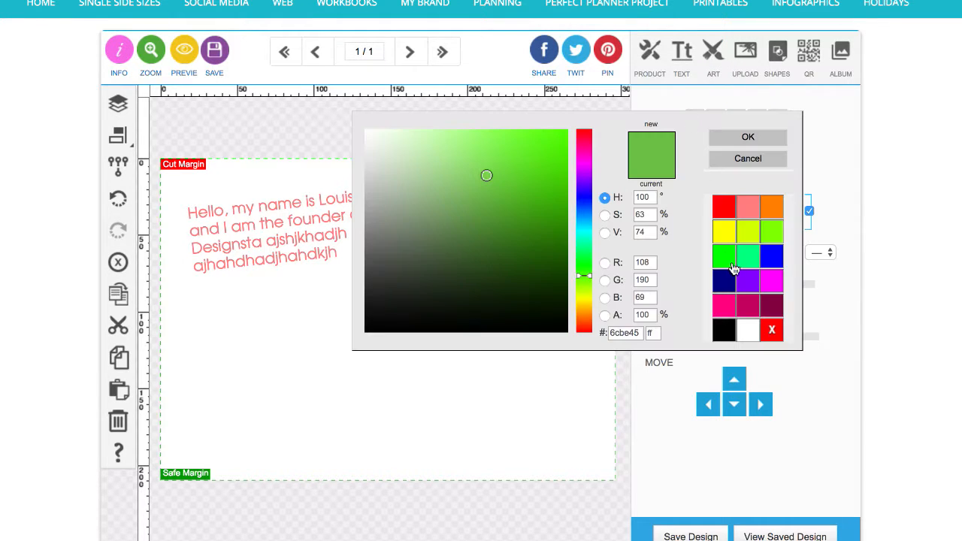
click(584, 220)
click(494, 143)
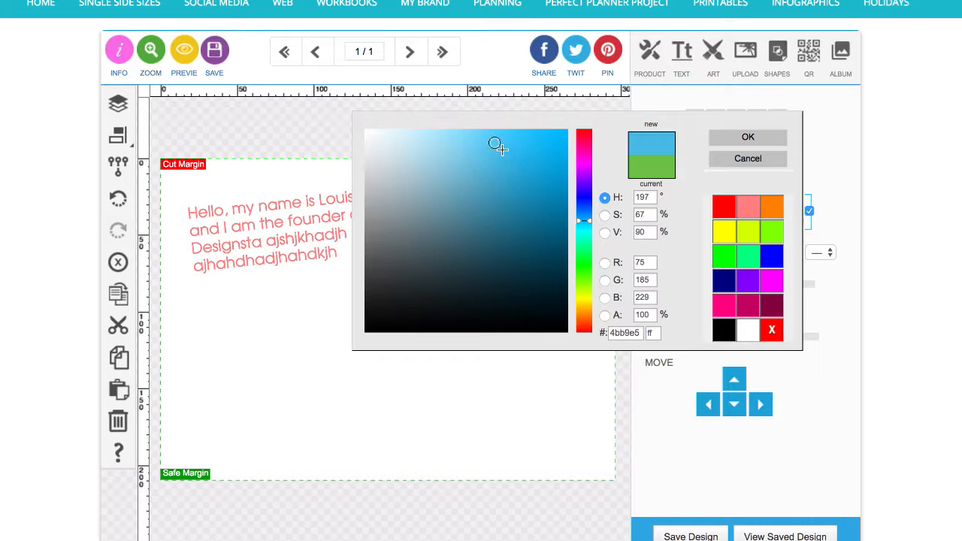
click(739, 143)
click(721, 125)
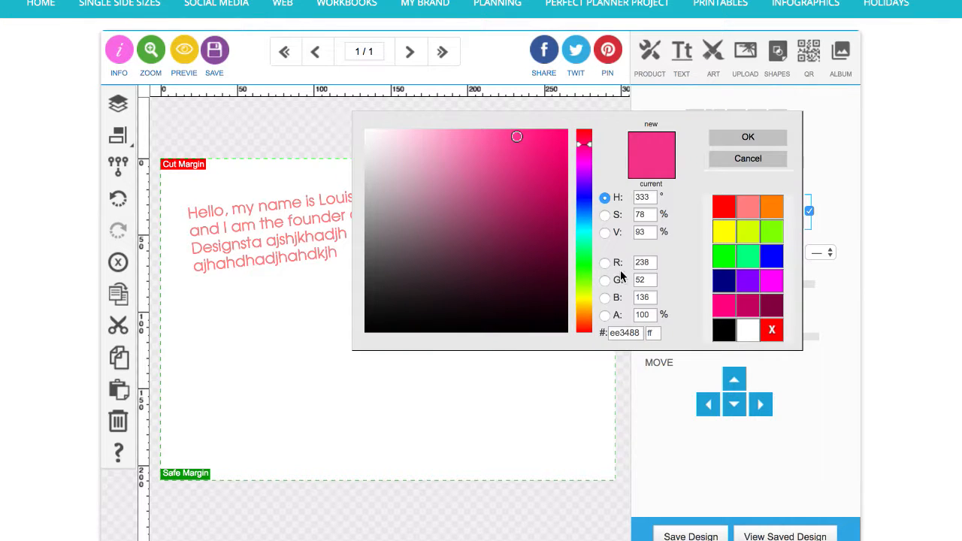
click(428, 134)
click(744, 138)
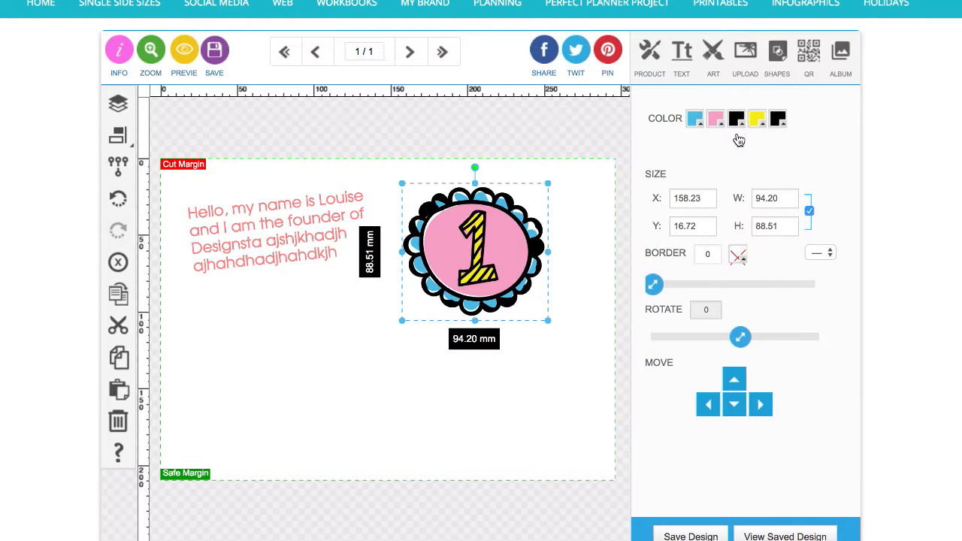
Recolour the badge's yellow numeral to orange and both of its black colours to pink ff007f
click(756, 120)
click(772, 206)
click(748, 140)
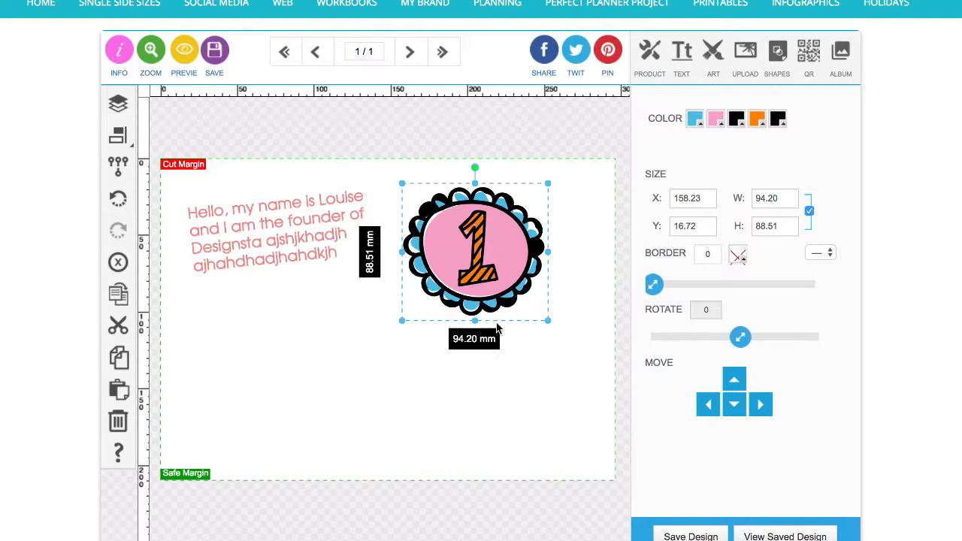
click(735, 121)
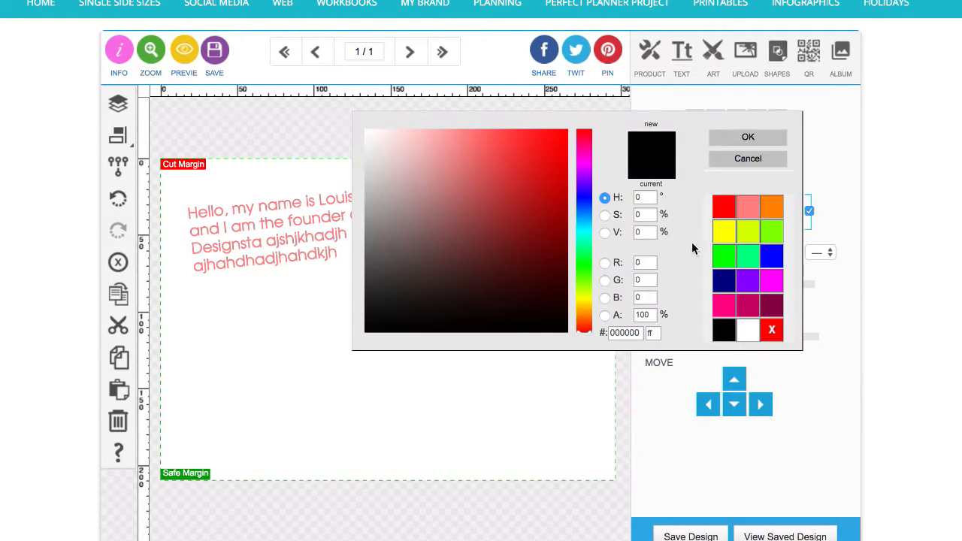
click(726, 301)
click(733, 139)
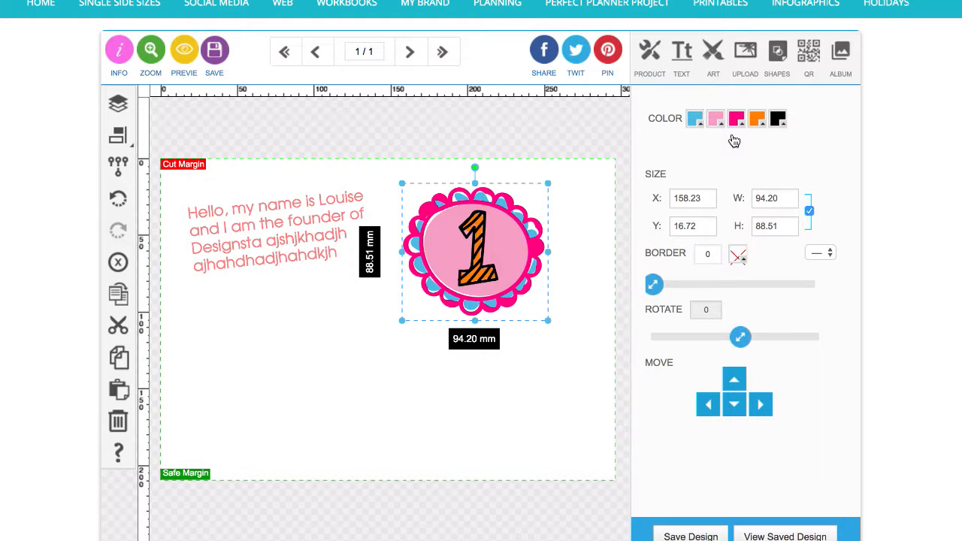
click(777, 120)
click(718, 314)
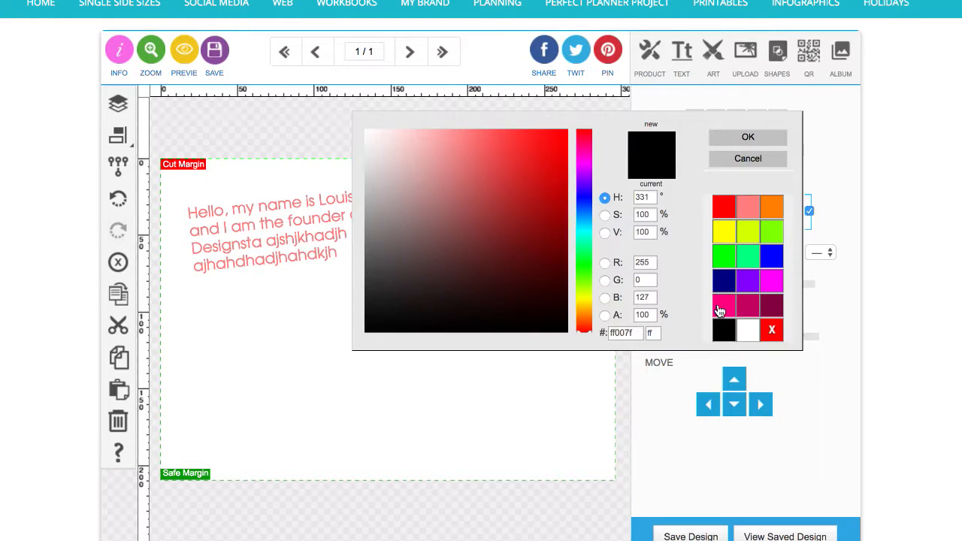
click(741, 139)
Move the number 1 badge below the text to about X 75, Y 83, and reopen the art library
click(453, 440)
drag(468, 275, 340, 375)
click(713, 53)
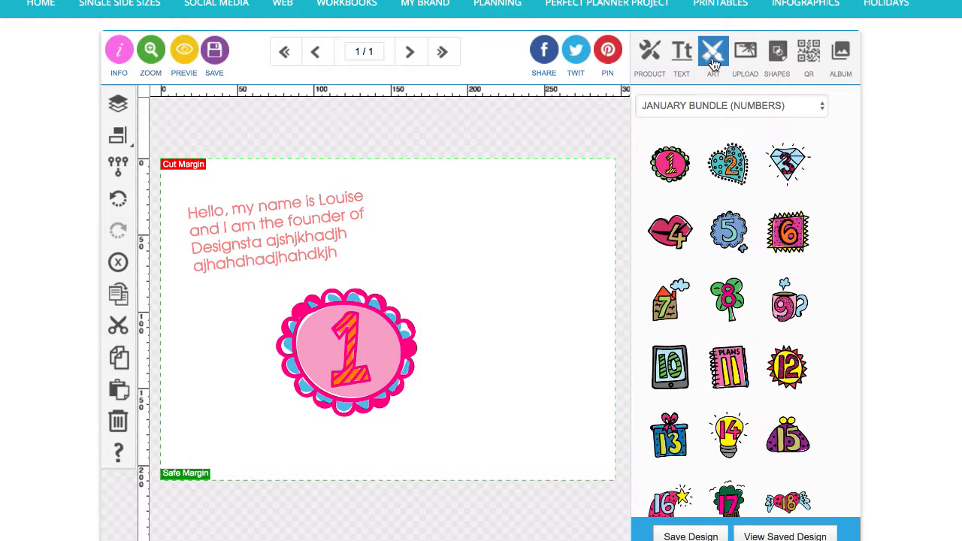
Check the hex code of the badge's blue in the colour picker and leave the colour as it is
click(387, 340)
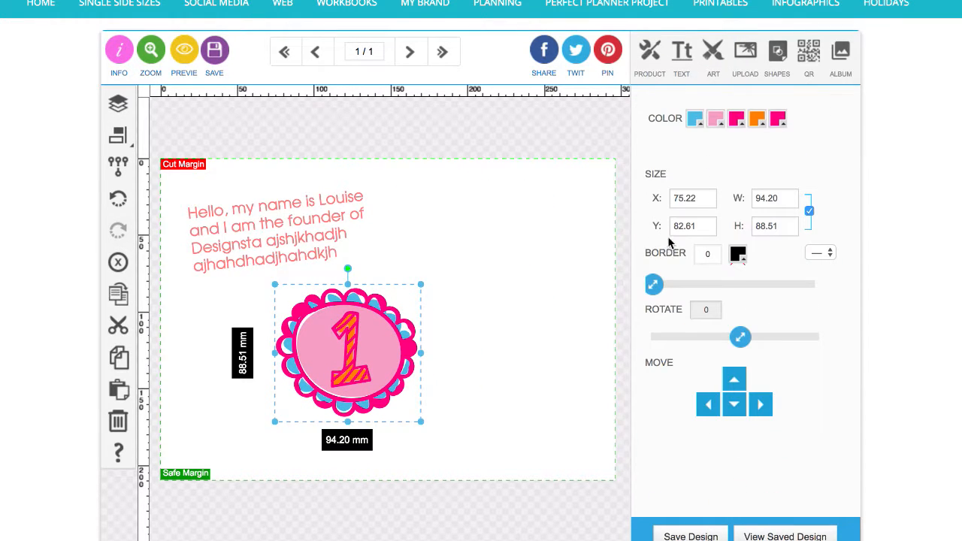
click(694, 120)
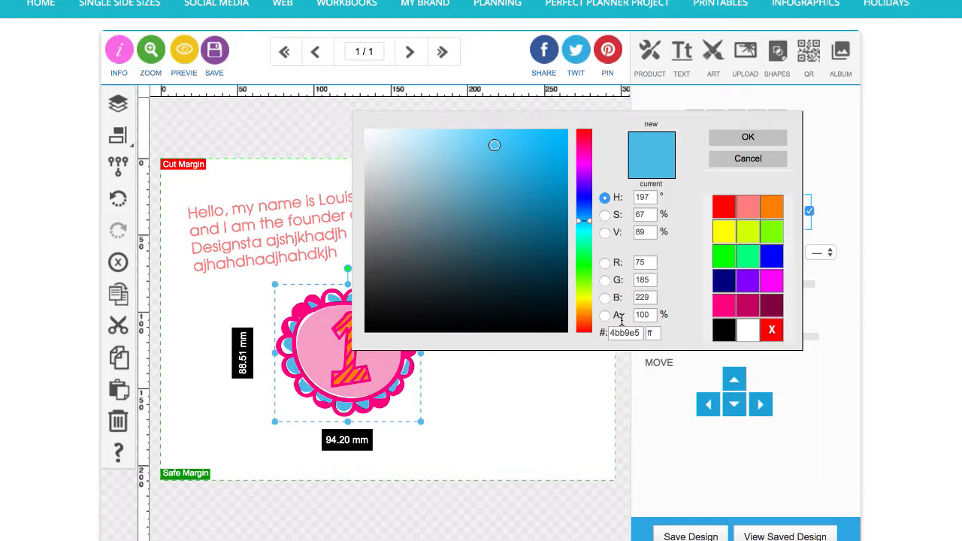
click(744, 160)
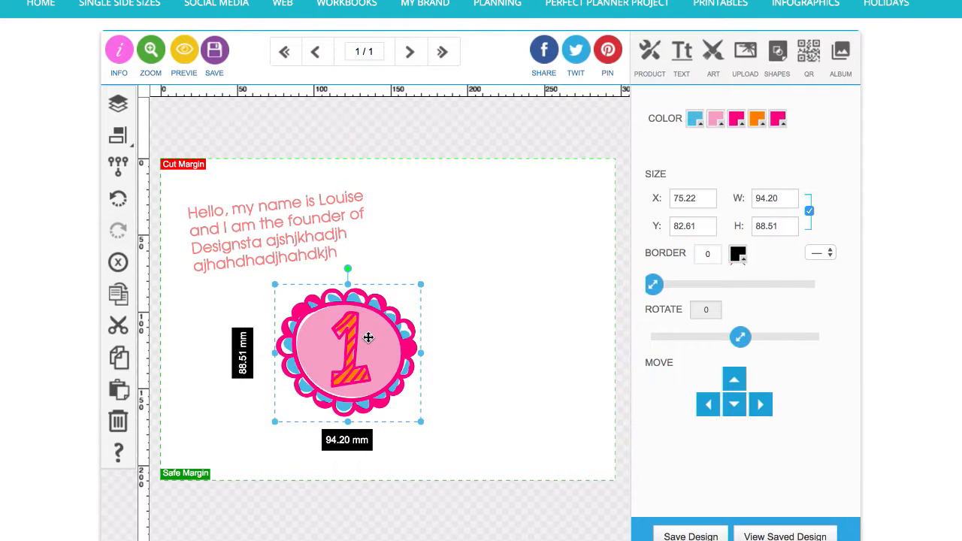
Browse the art library's January Bundle numbers and planning elements, and show February Bundle (Workbook Elements)
click(714, 52)
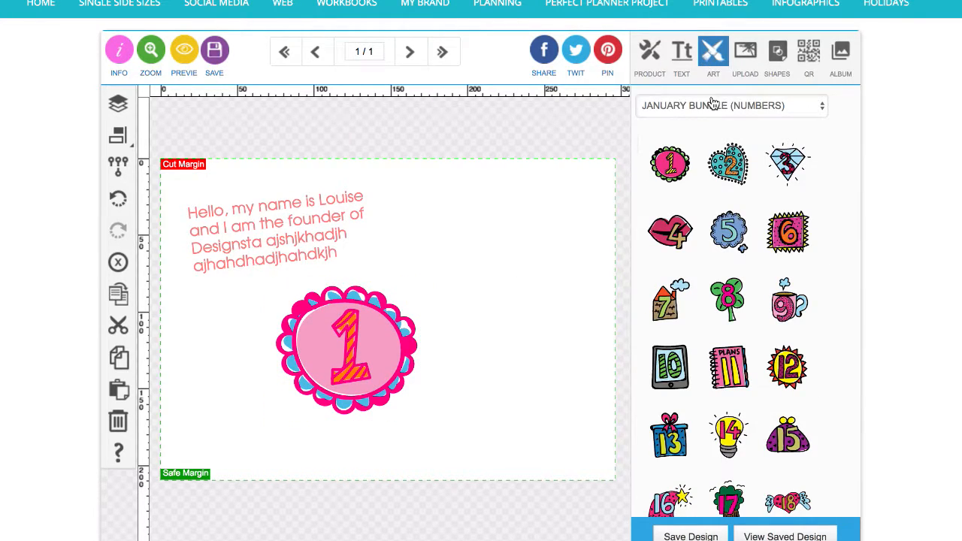
scroll(705, 123, down, 5)
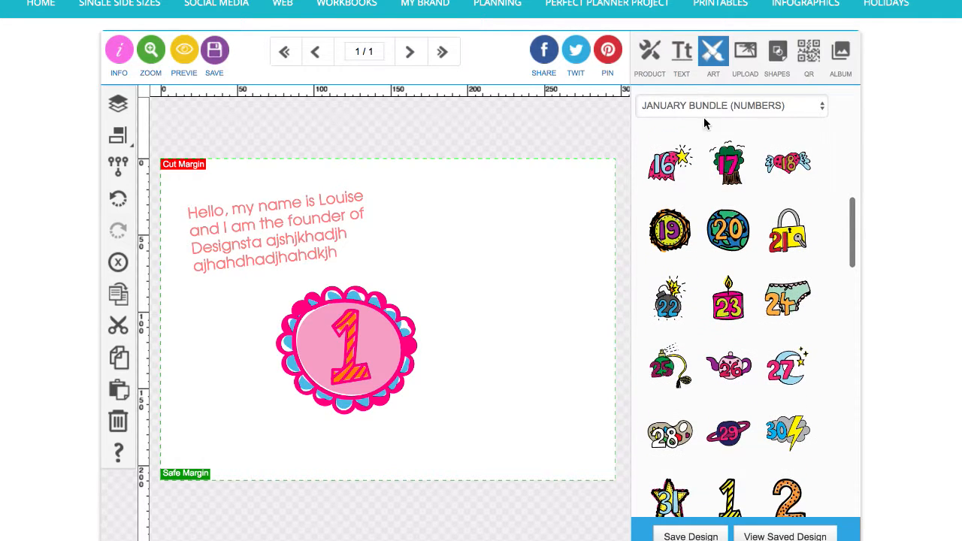
click(691, 105)
click(689, 119)
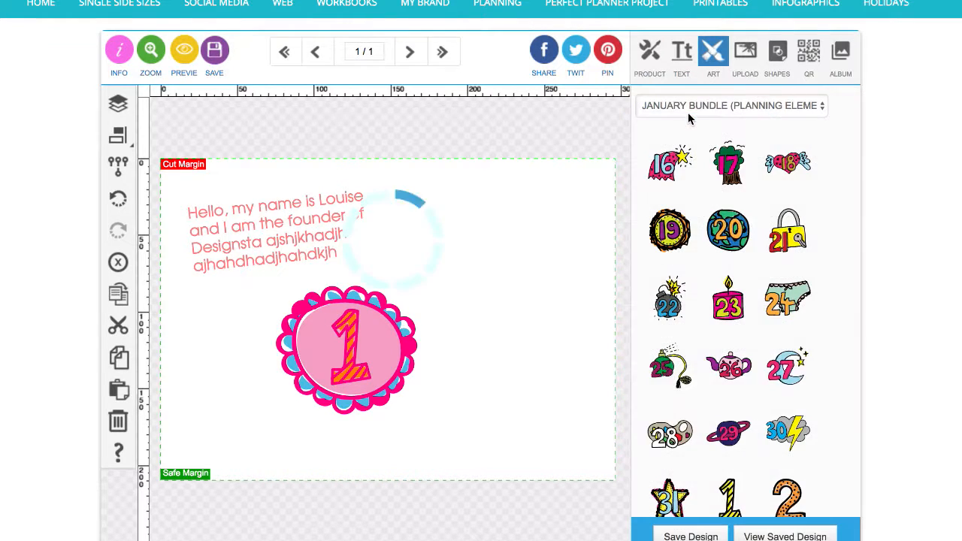
click(689, 113)
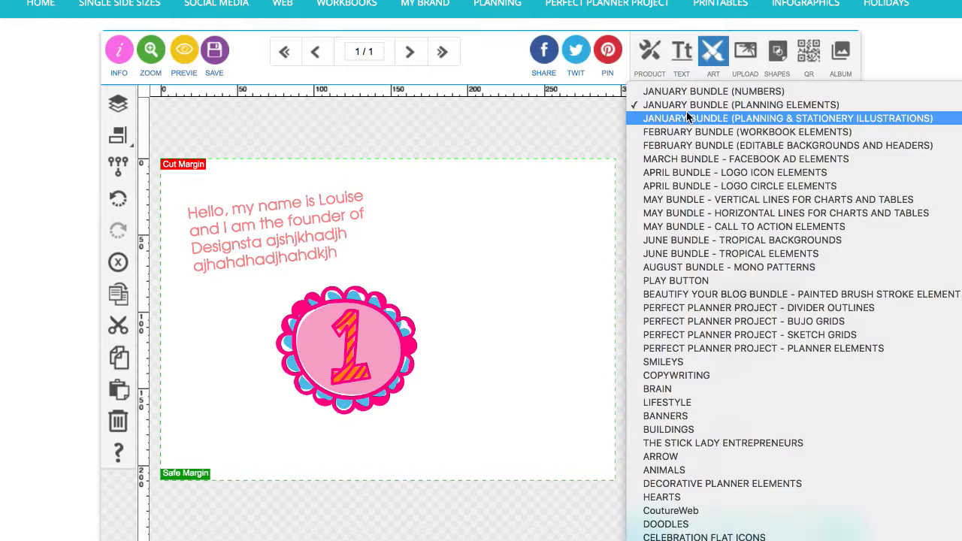
click(685, 129)
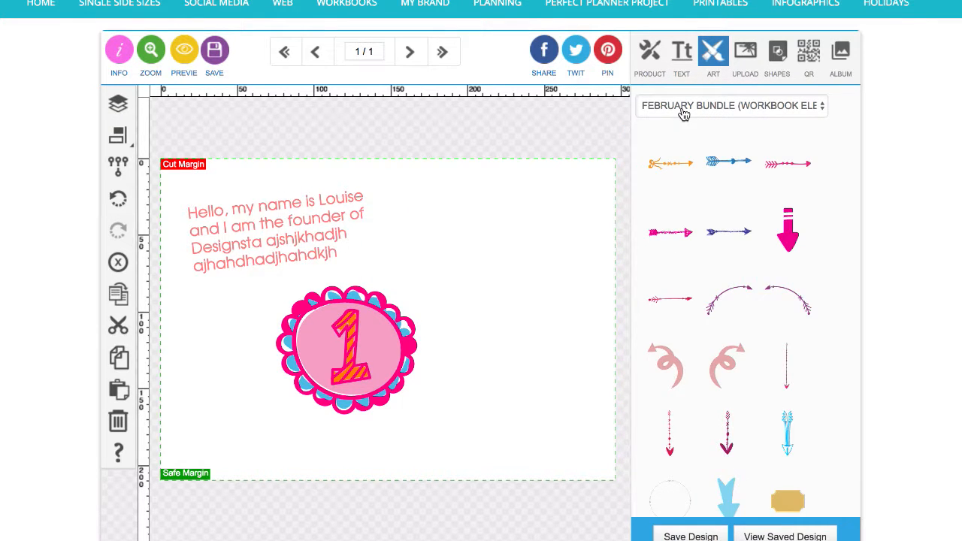
Browse the February Bundle editable backgrounds and headers, Play Button and August Bundle mono patterns in the art library
click(682, 113)
click(681, 118)
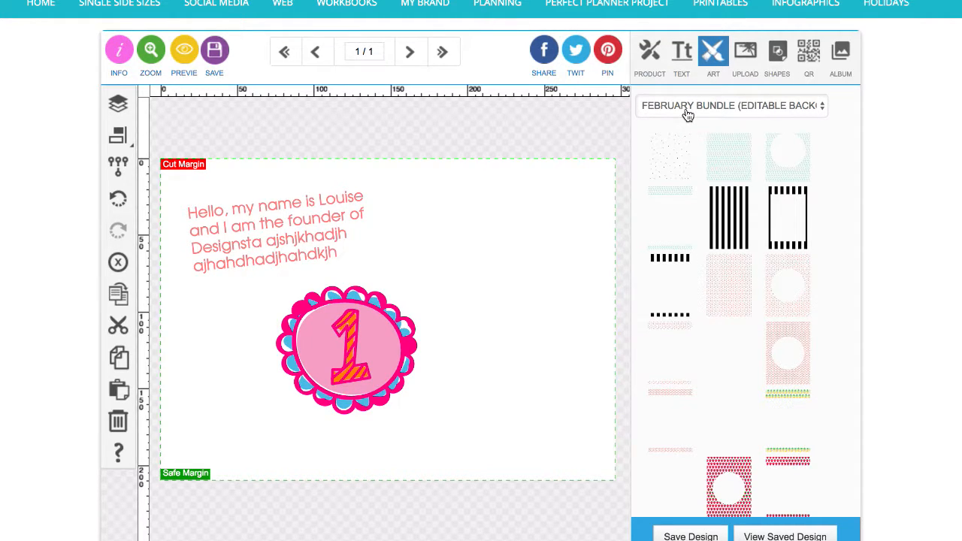
click(686, 106)
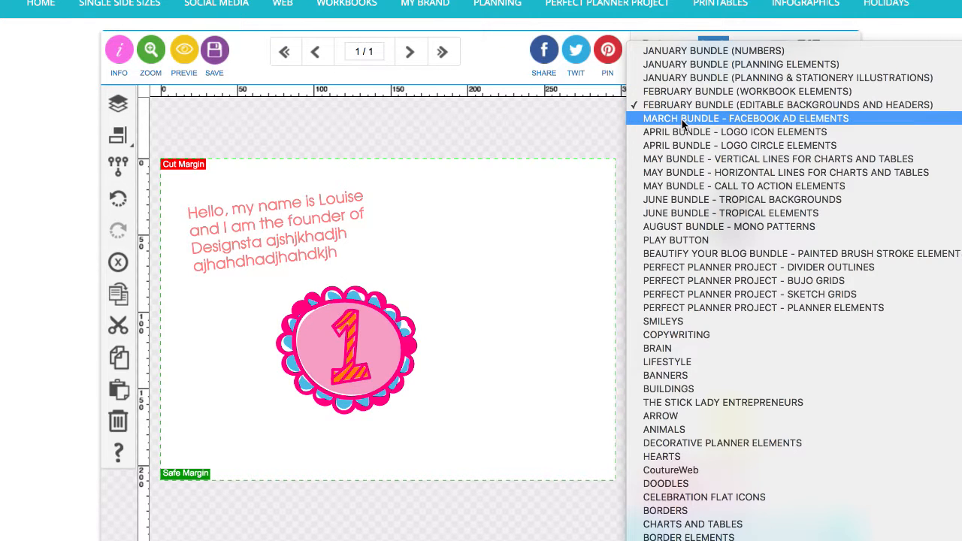
click(675, 239)
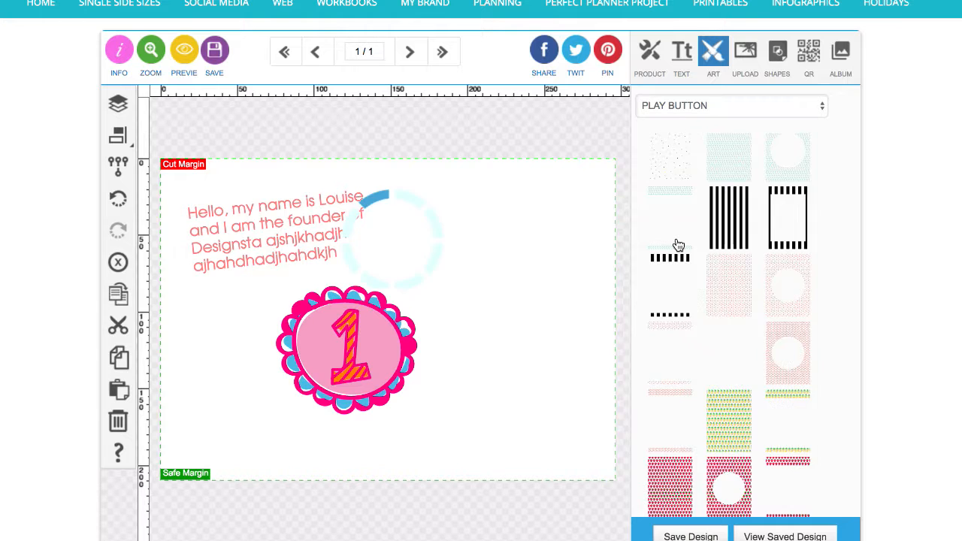
click(660, 112)
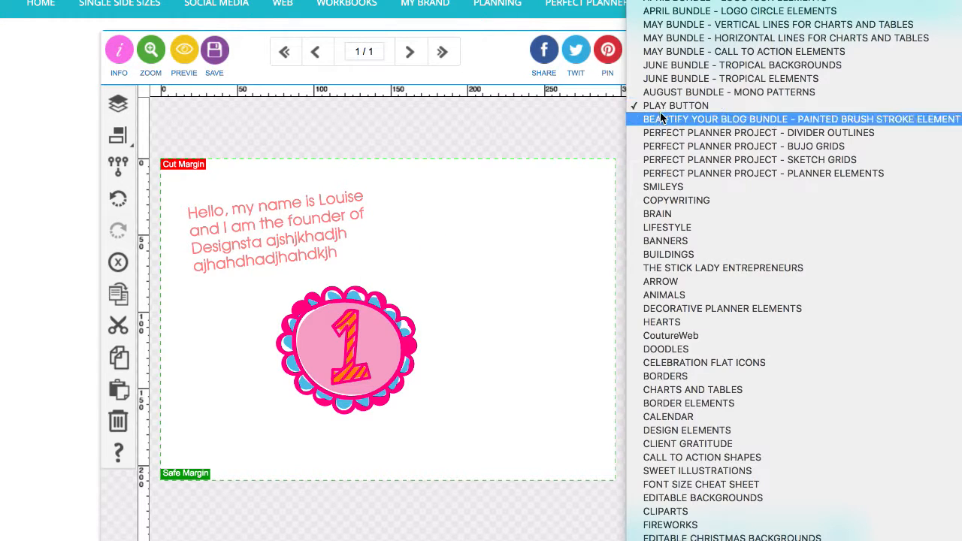
click(665, 91)
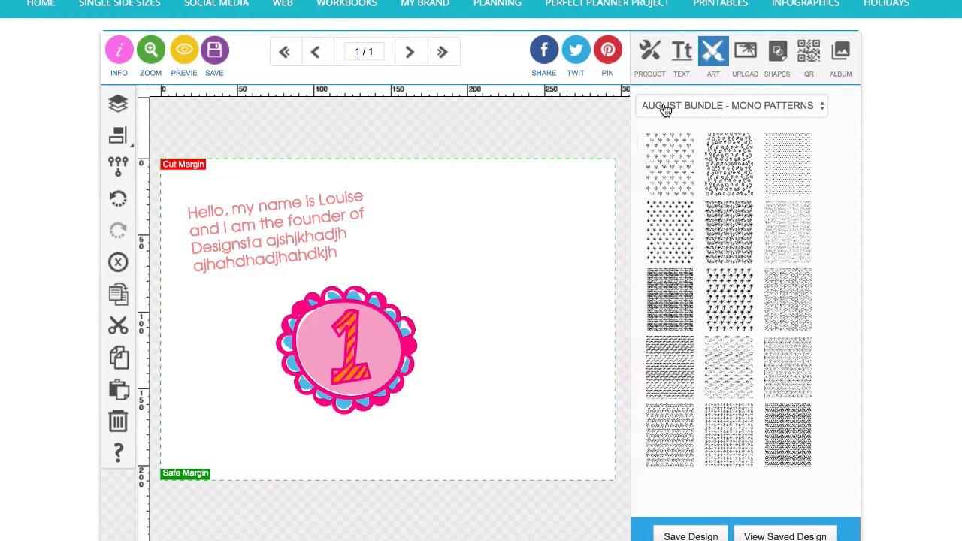
Browse the May Bundle horizontal lines, April Bundle logo circle elements and April Bundle logo icon elements in the art library
click(671, 109)
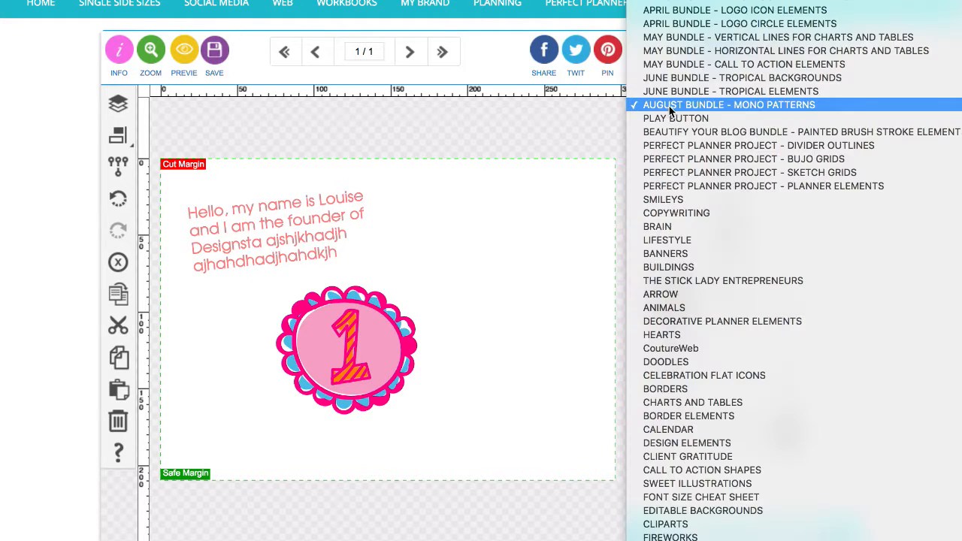
click(668, 51)
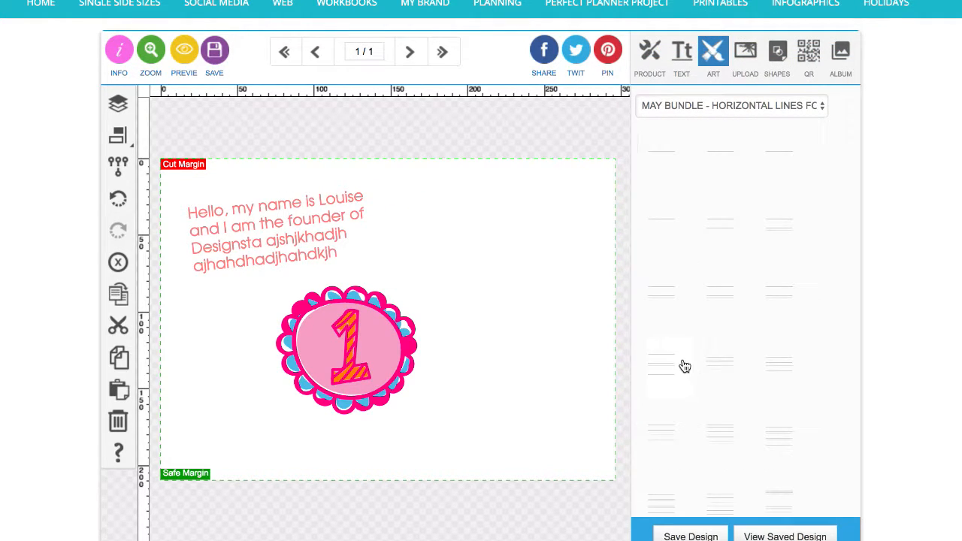
click(697, 112)
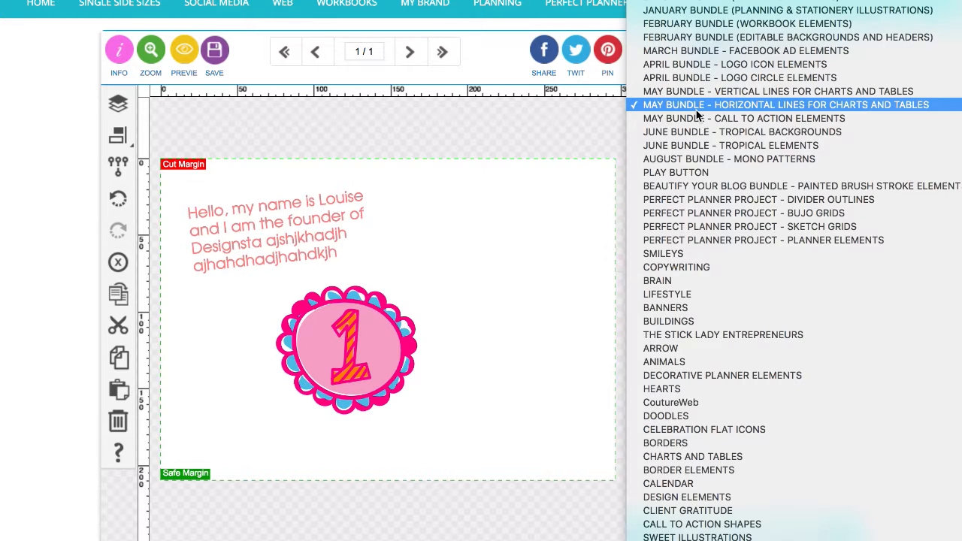
click(691, 77)
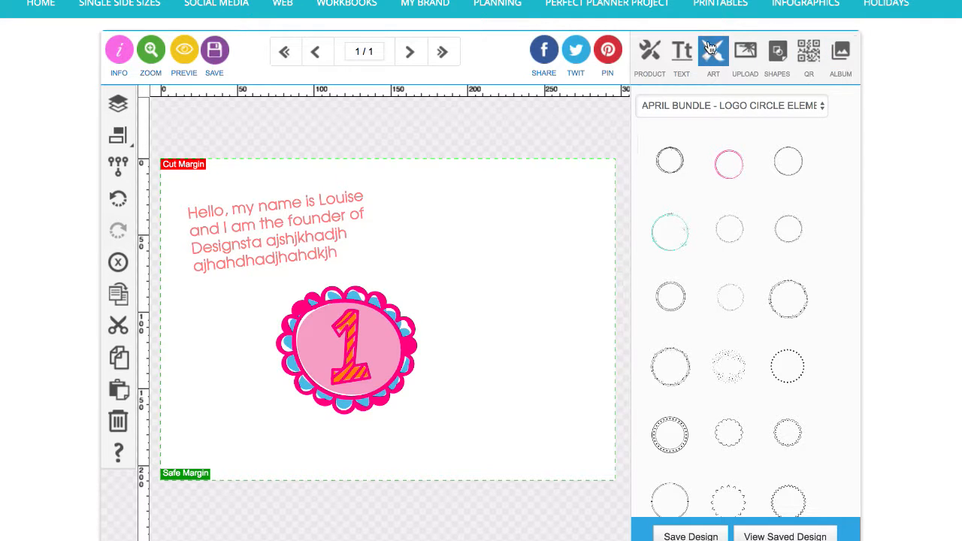
click(704, 108)
click(701, 91)
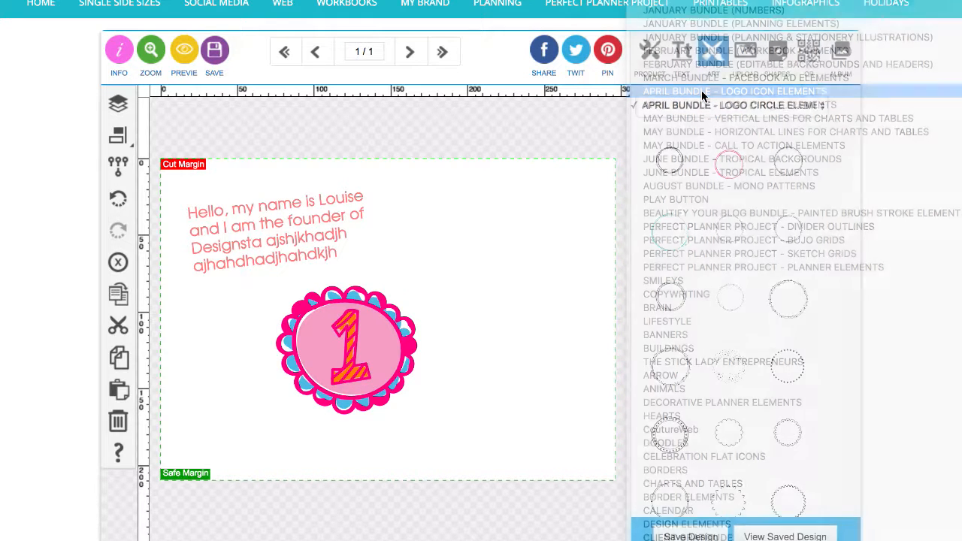
click(537, 187)
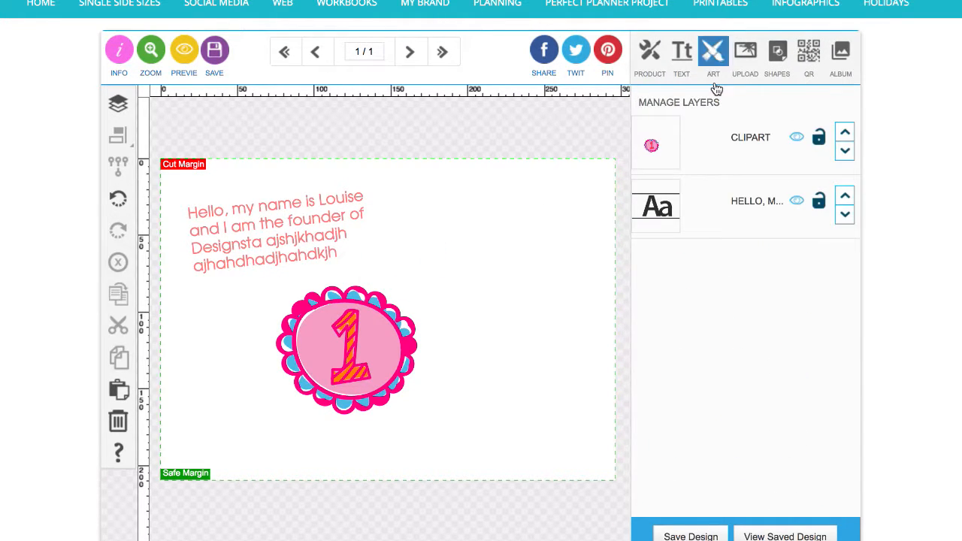
Confirm having the rights to use the images, then view the image upload dialog and close it without adding files
click(744, 54)
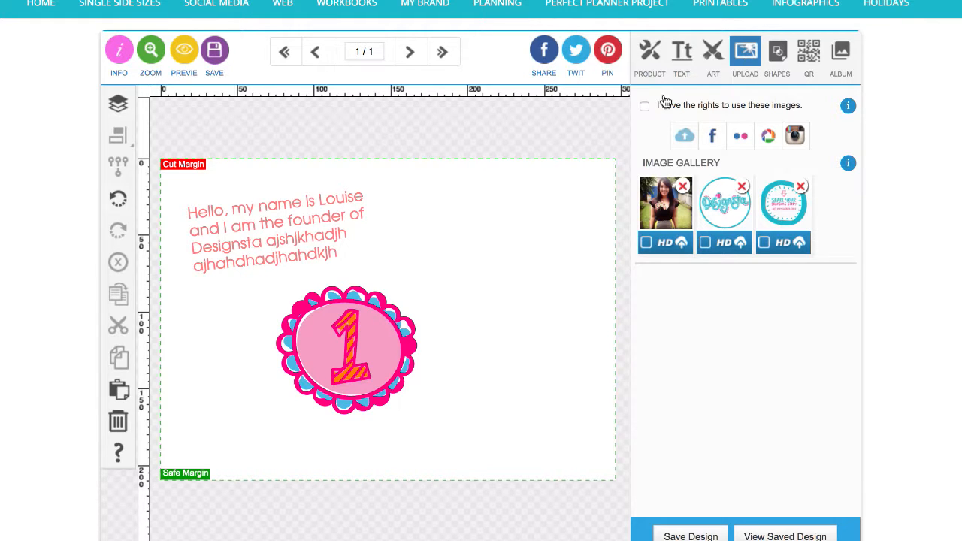
click(644, 107)
click(685, 136)
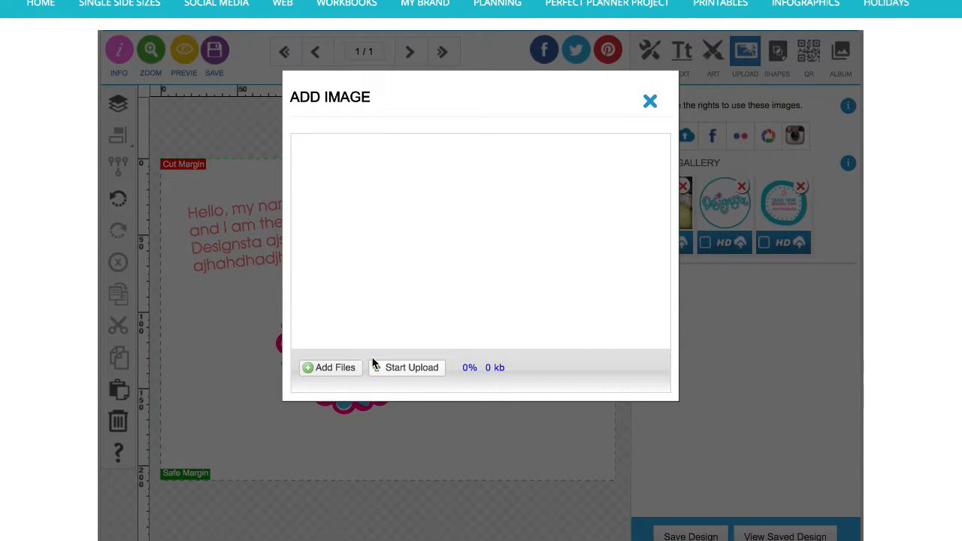
click(650, 101)
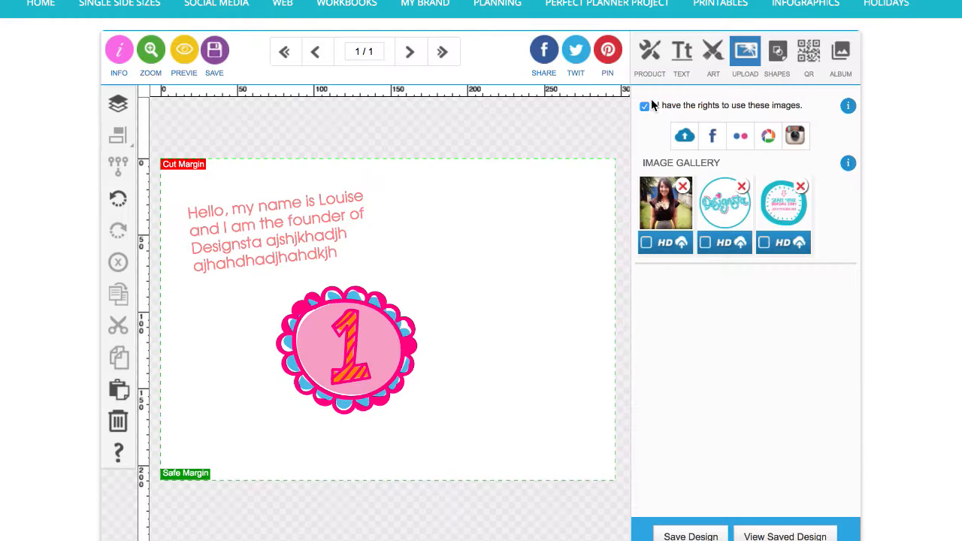
Place the gallery's portrait photo beside the text at about X 169 and move the number 1 badge slightly down and left
click(668, 218)
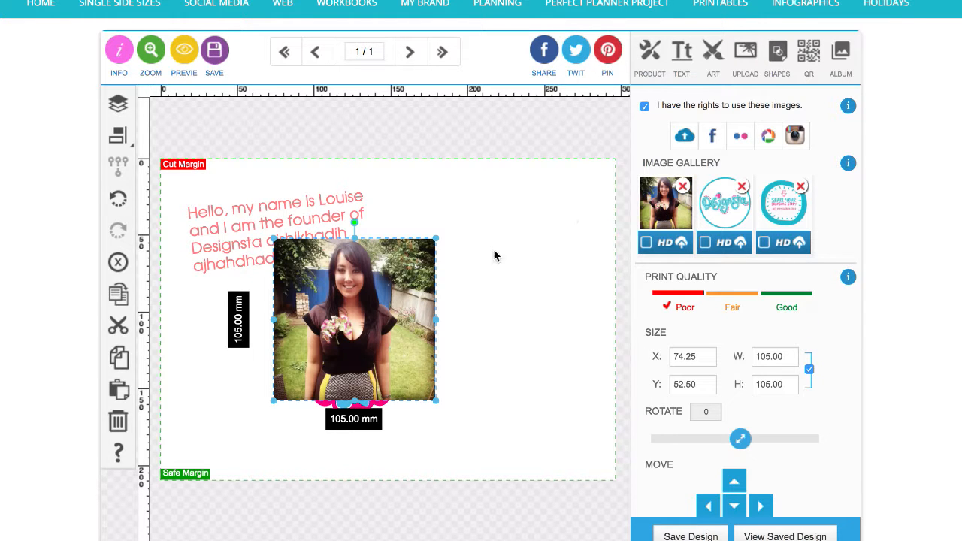
drag(372, 306, 518, 264)
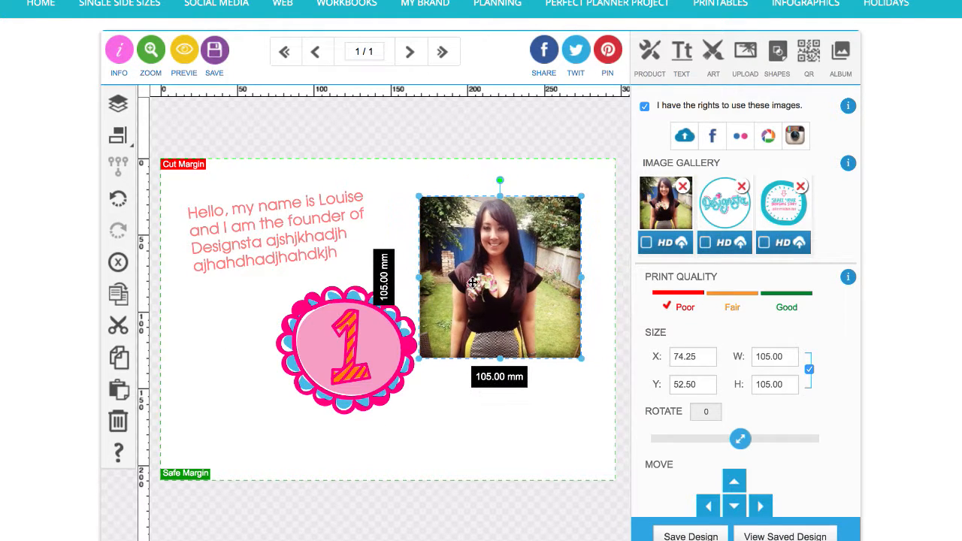
drag(318, 369, 284, 386)
click(487, 330)
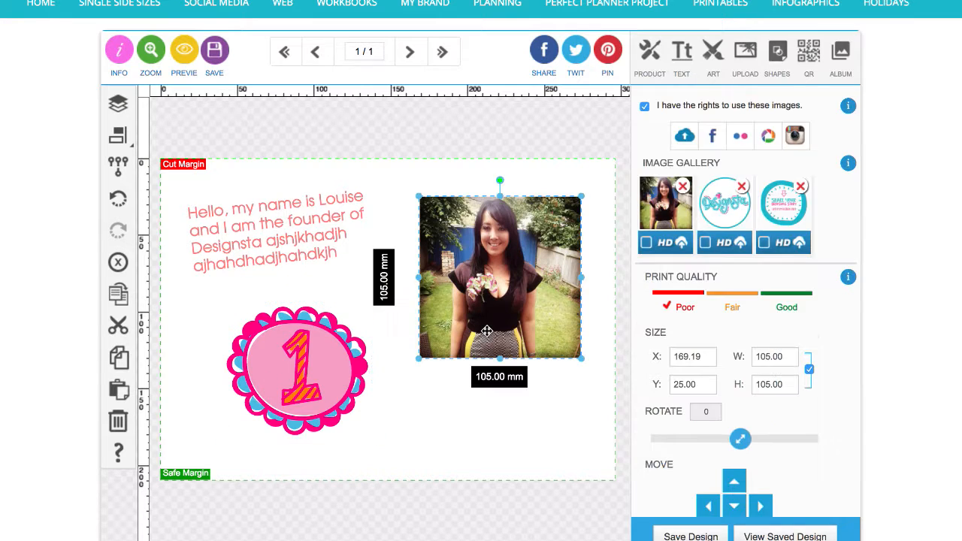
drag(492, 331, 494, 326)
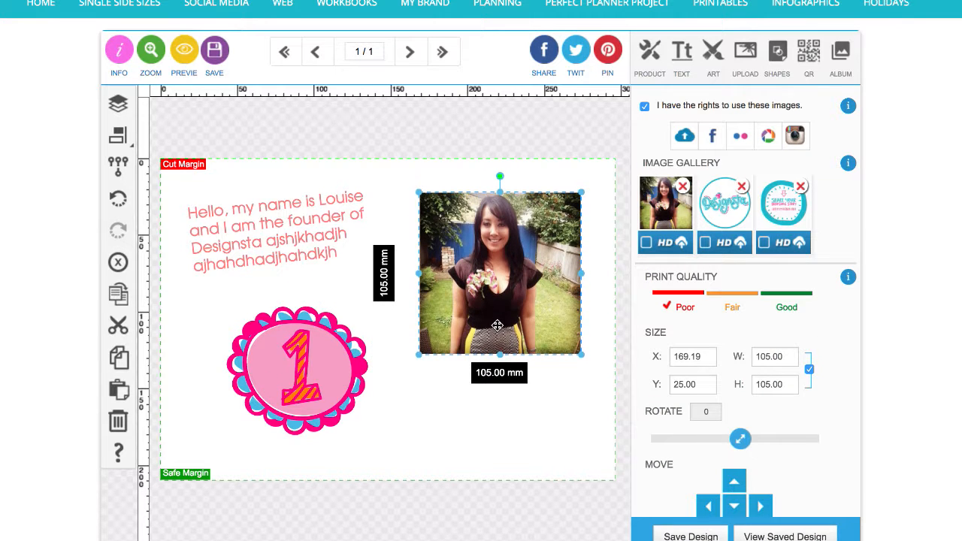
click(478, 420)
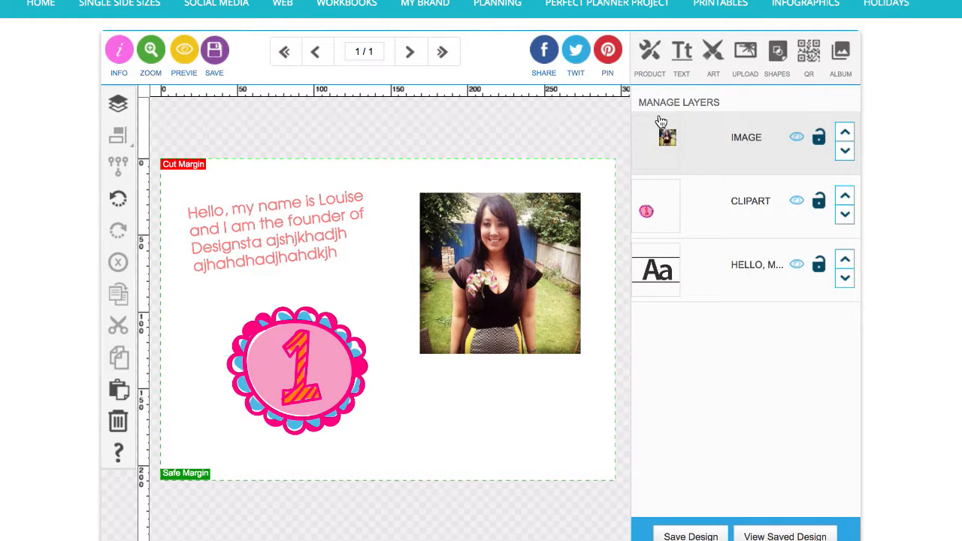
Show the Image Shape Overlays category in the art library
click(713, 54)
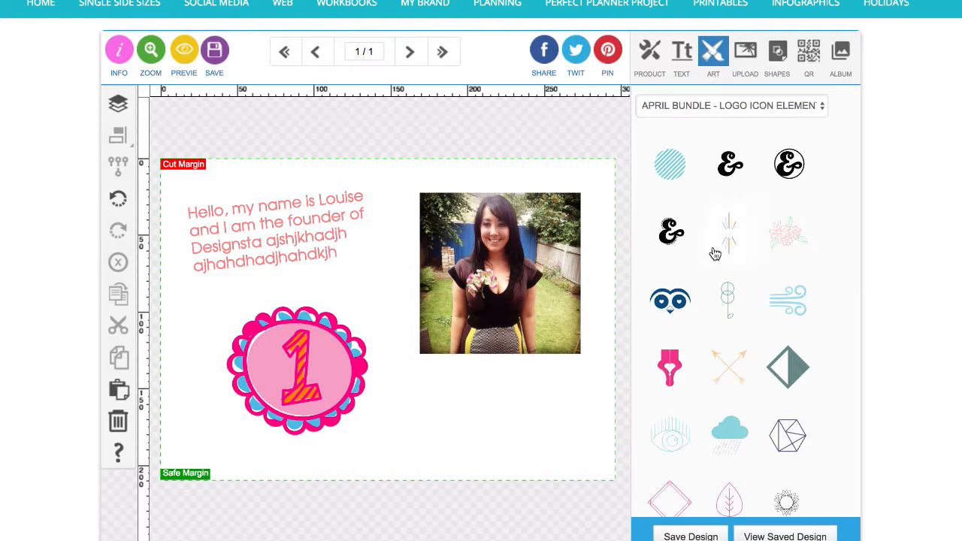
click(703, 106)
scroll(703, 169, down, 10)
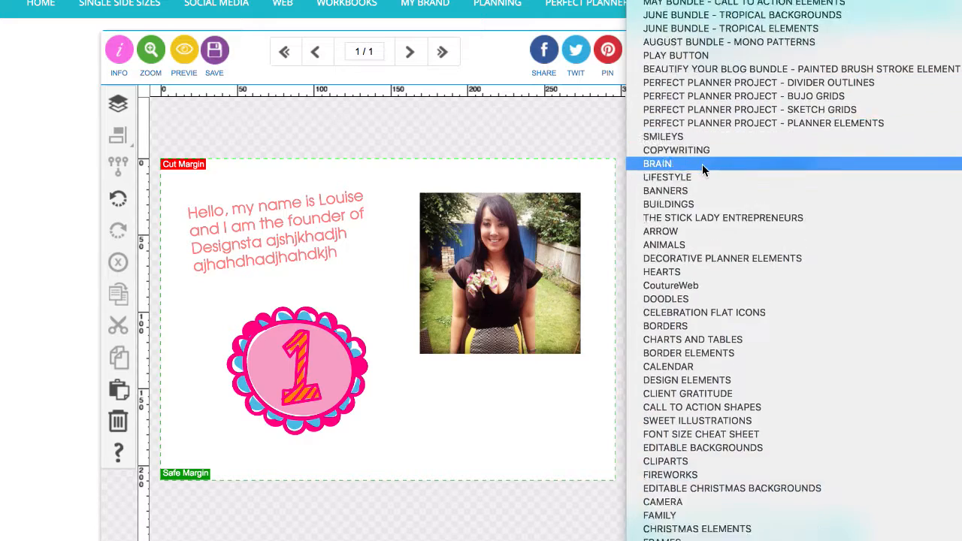
scroll(703, 169, down, 7)
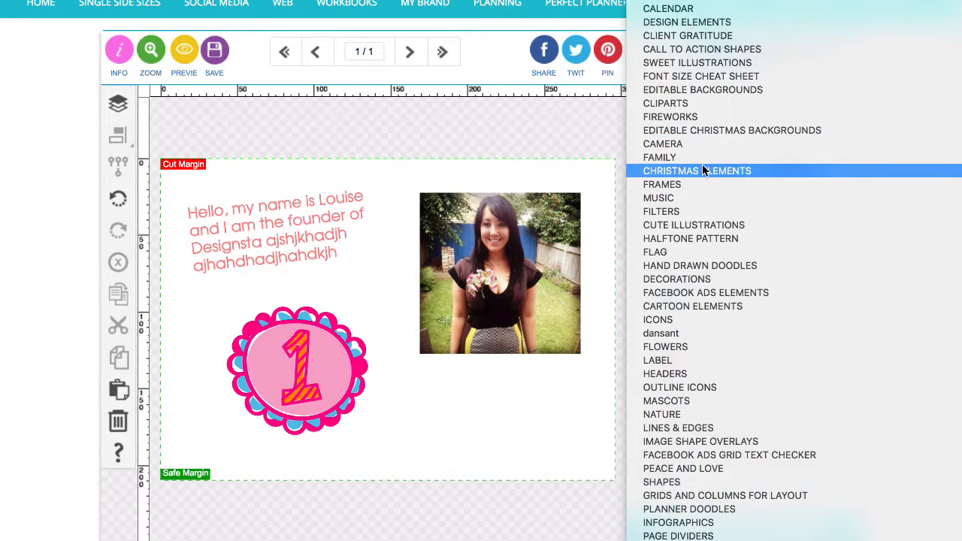
scroll(702, 167, down, 3)
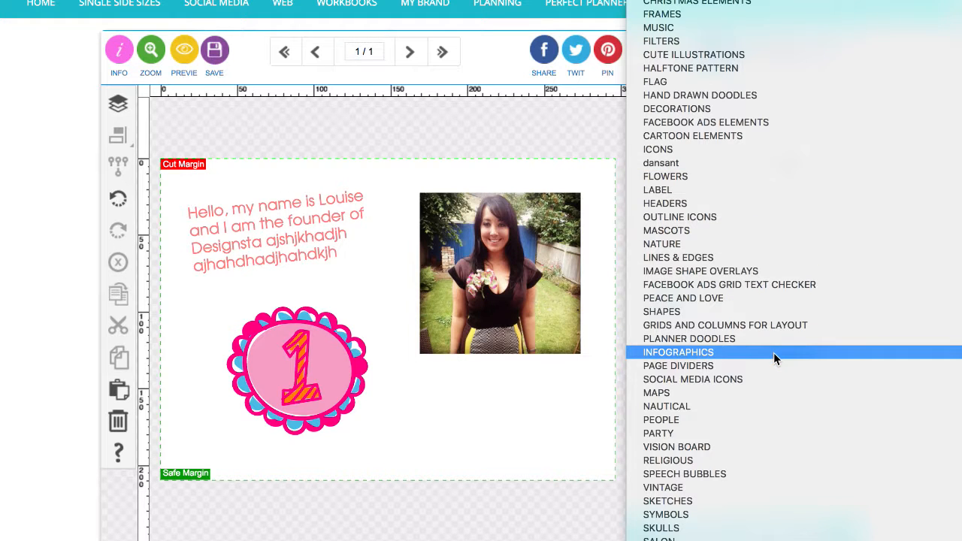
click(726, 278)
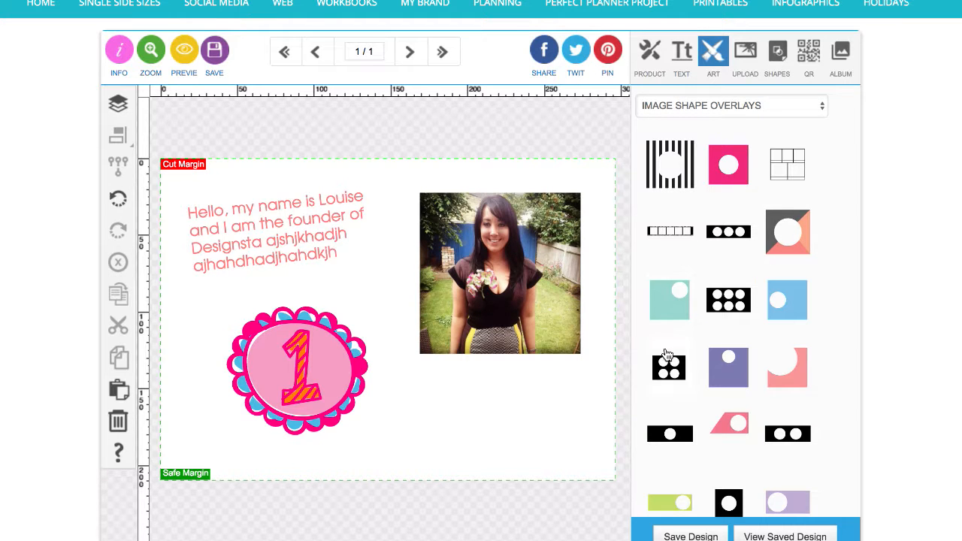
Add the pink square overlay with a central round cut-out, enlarge it to about 180 mm and frame the portrait photo in the cut-out
scroll(681, 355, down, 5)
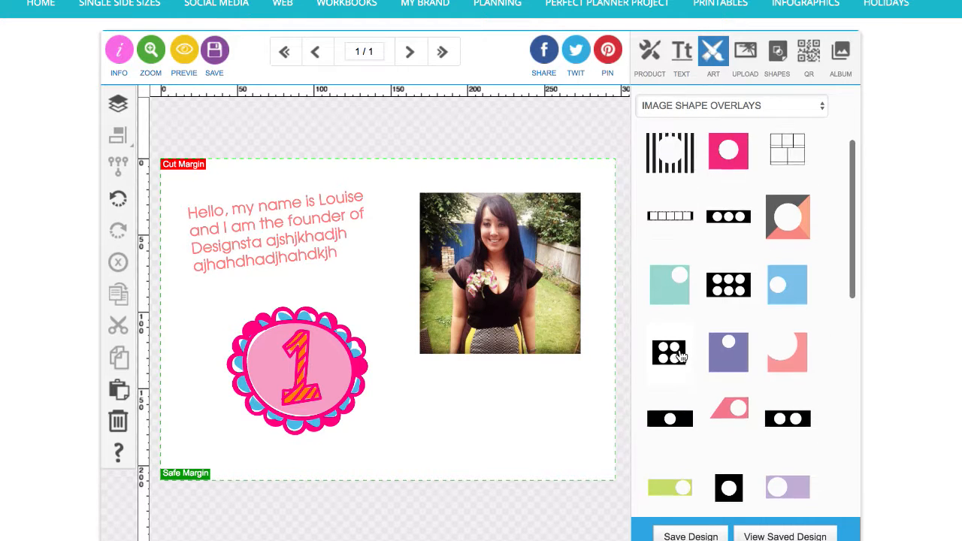
scroll(681, 356, down, 3)
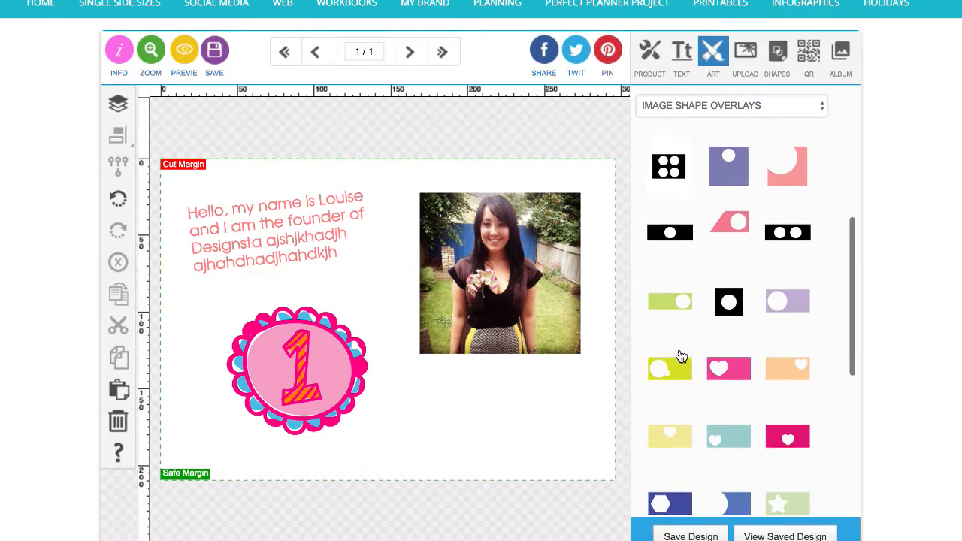
scroll(681, 355, down, 9)
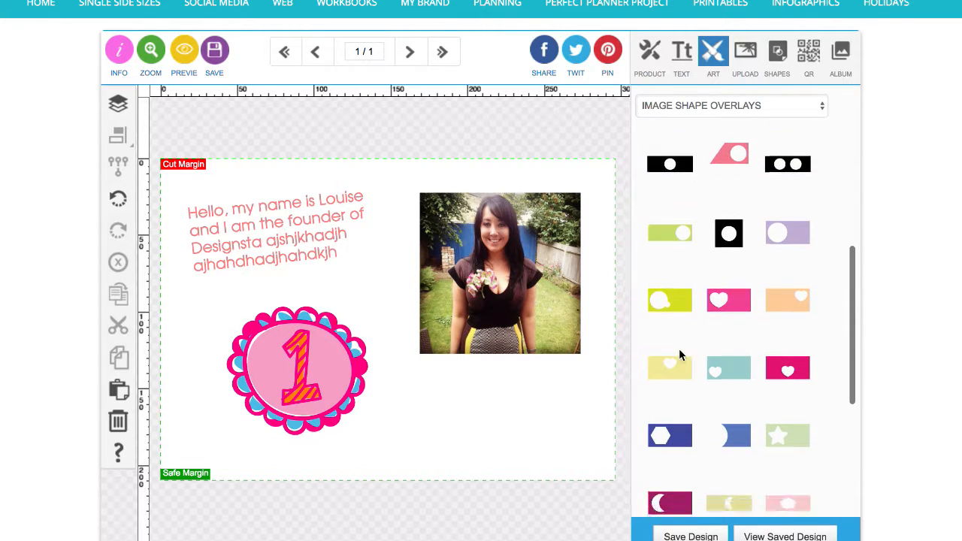
scroll(681, 355, up, 11)
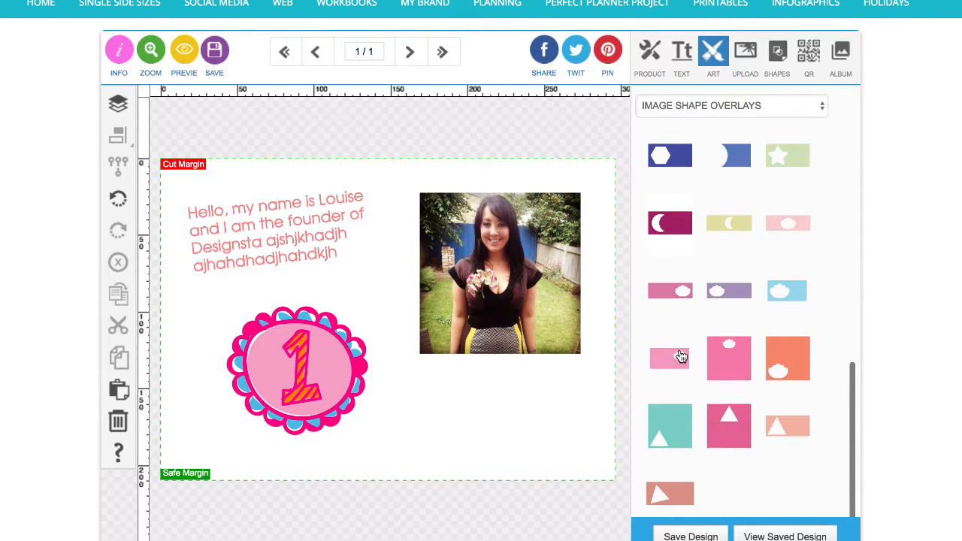
scroll(681, 355, up, 7)
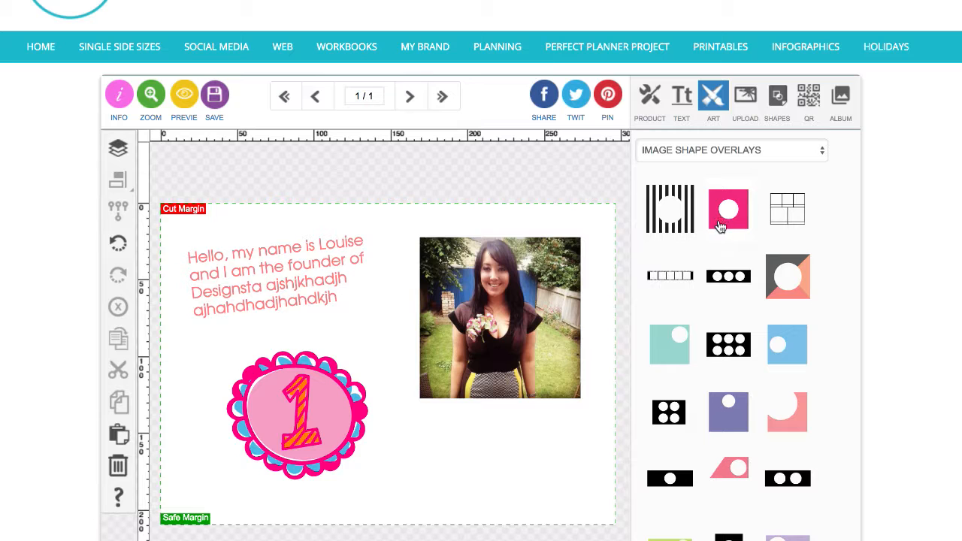
click(718, 226)
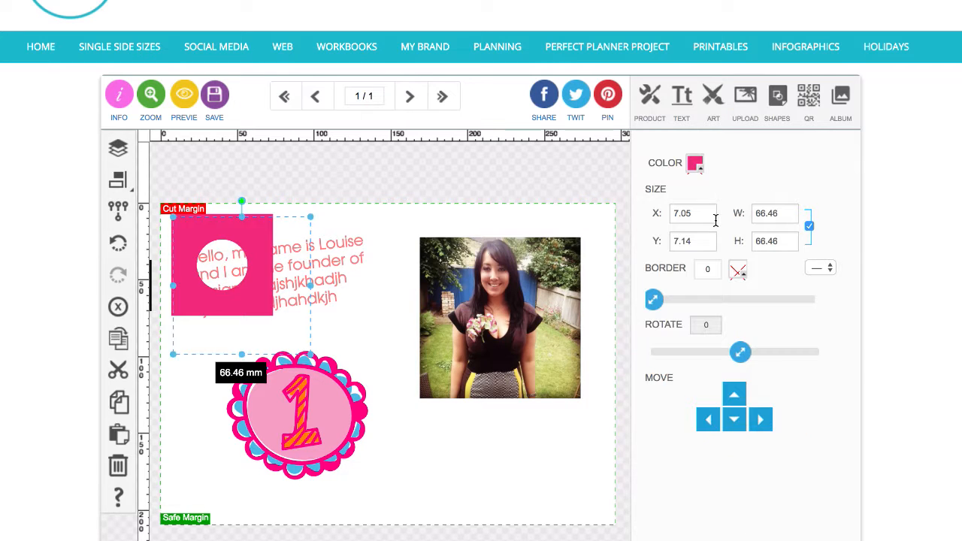
drag(262, 305, 541, 399)
drag(364, 439, 348, 450)
drag(407, 441, 415, 431)
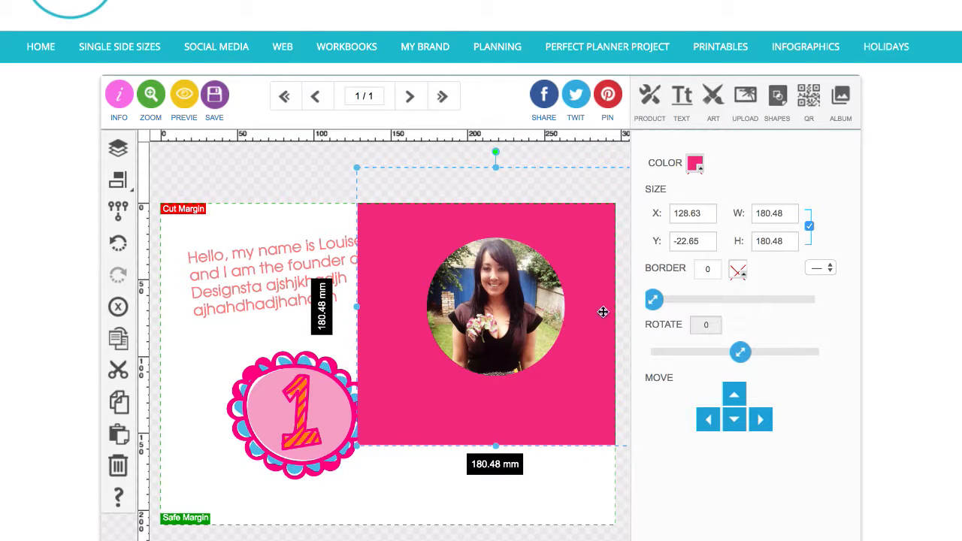
Recolour the pink overlay around the photo to white ffffff and deselect it
click(699, 166)
click(748, 374)
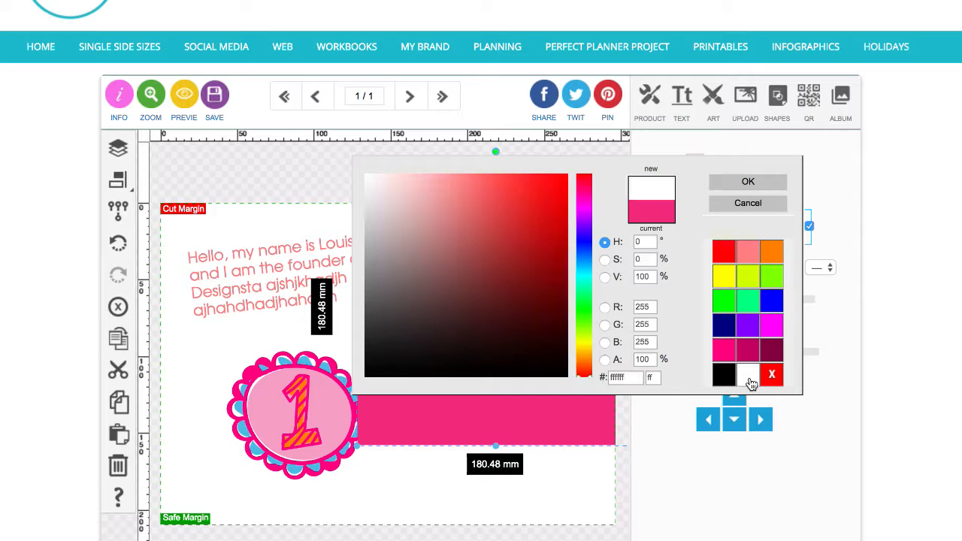
click(733, 182)
click(297, 204)
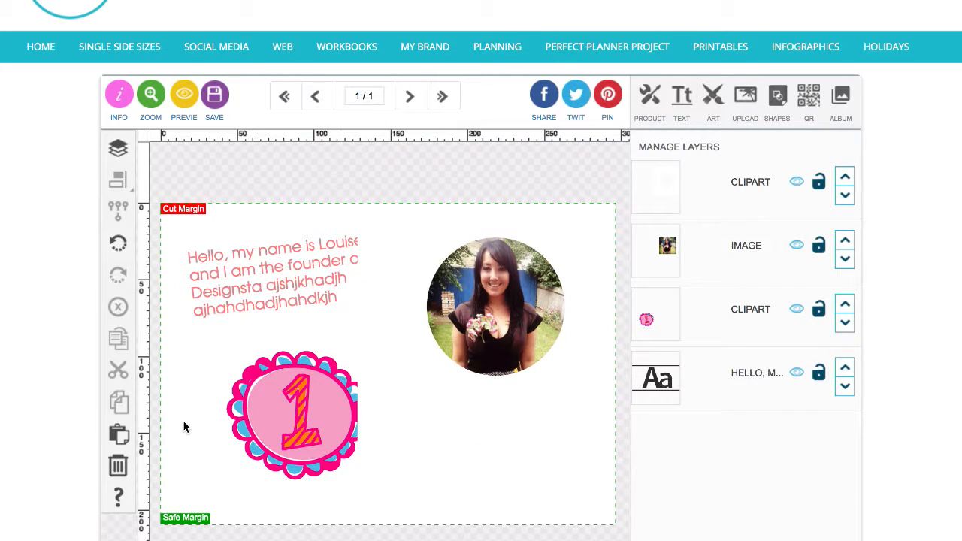
Raise the text layer to the top of the layer order, above the white overlay
click(269, 305)
click(118, 148)
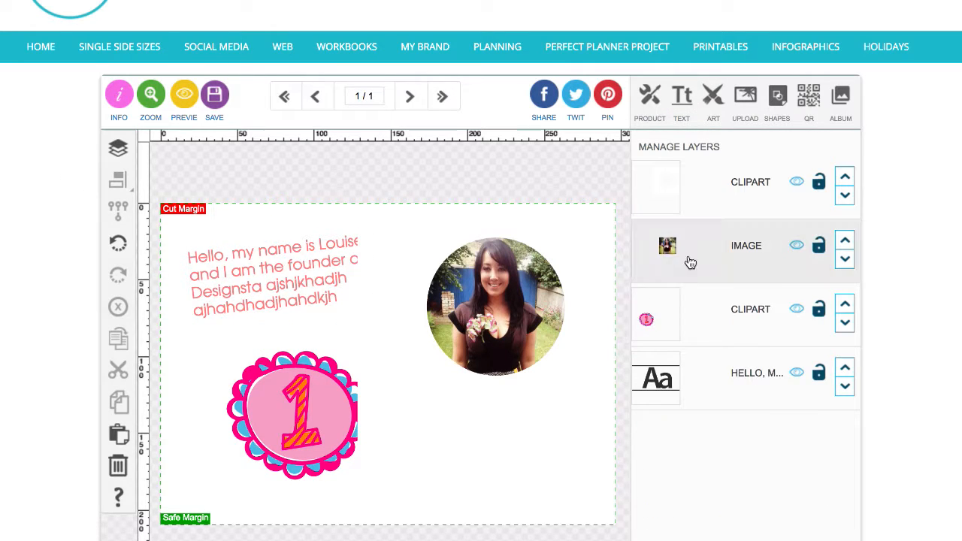
click(845, 367)
click(845, 305)
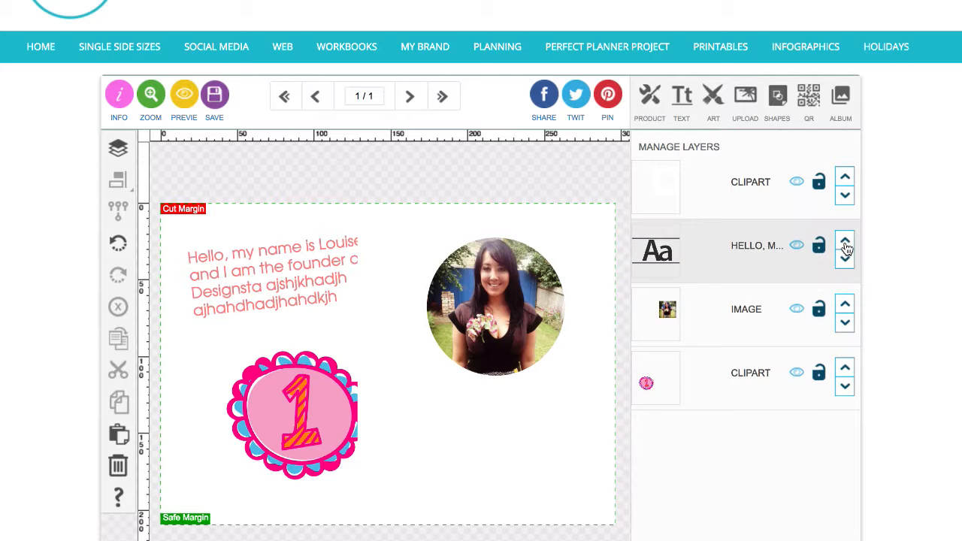
click(845, 242)
Raise the number 1 badge above the white overlay and move it to overlap the portrait's lower left edge
click(311, 382)
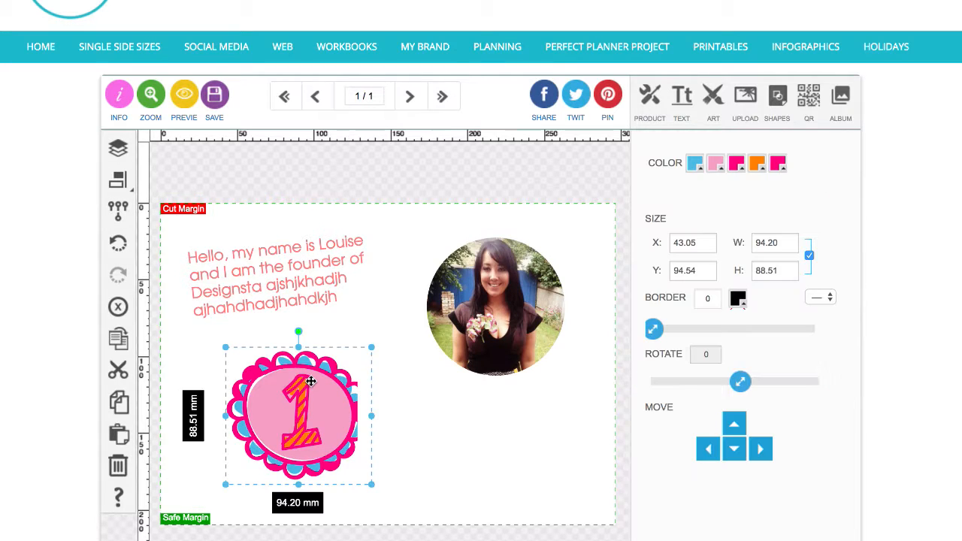
click(118, 148)
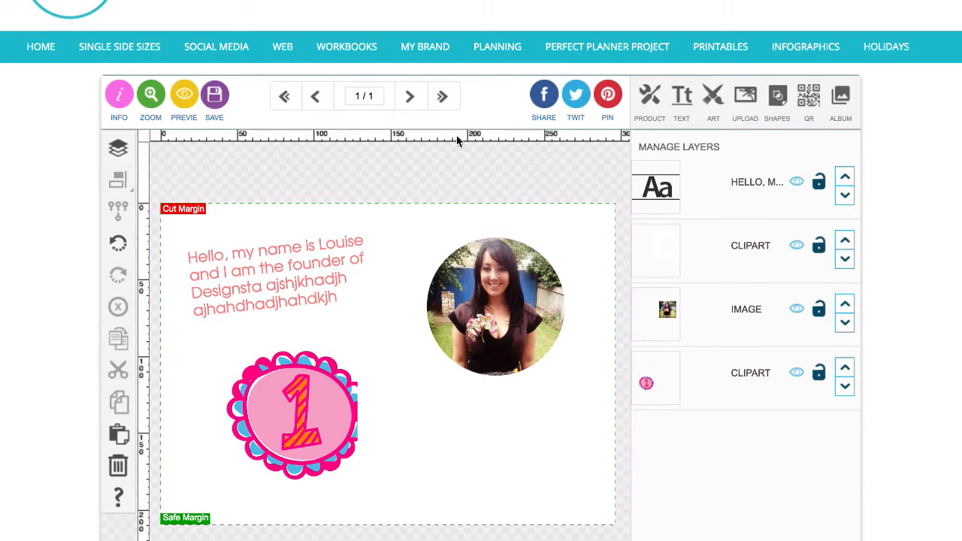
click(844, 368)
click(845, 306)
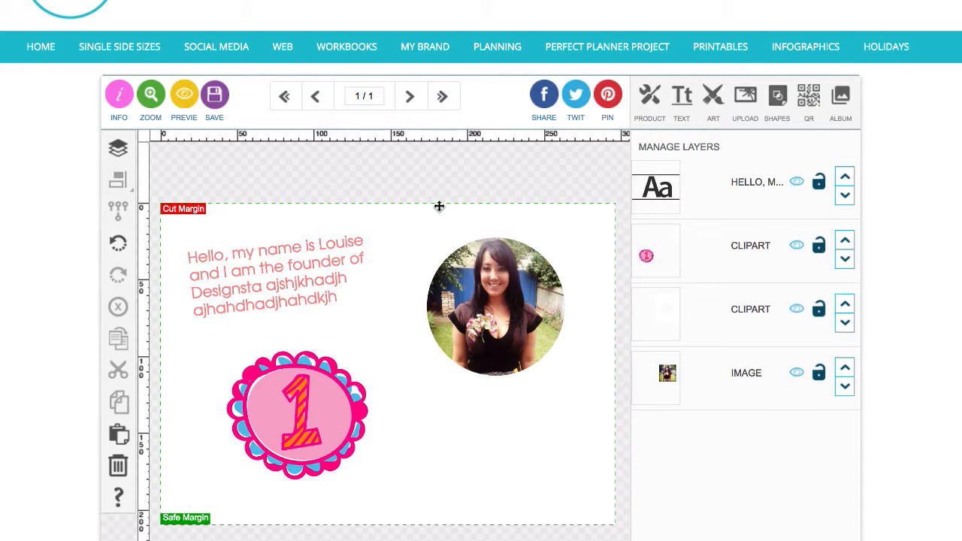
drag(301, 392, 403, 363)
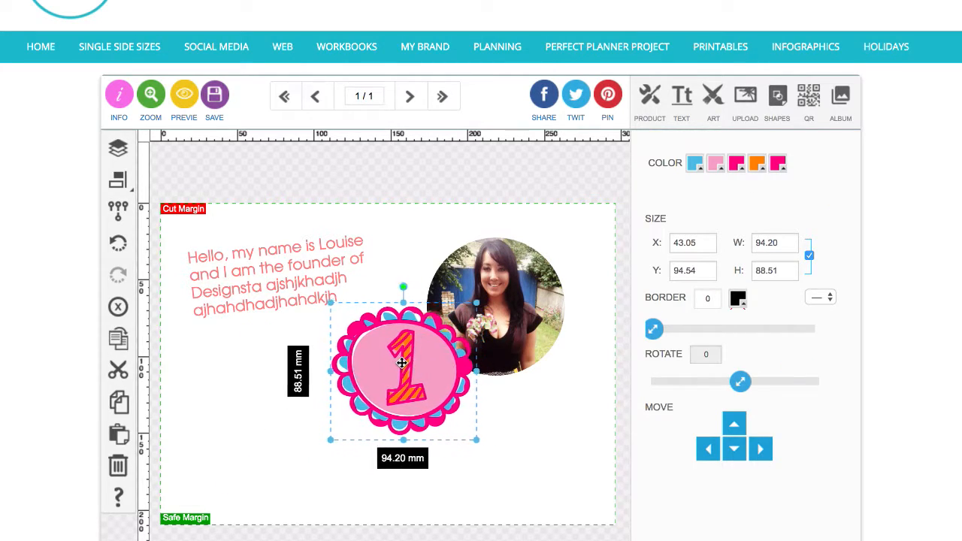
click(484, 202)
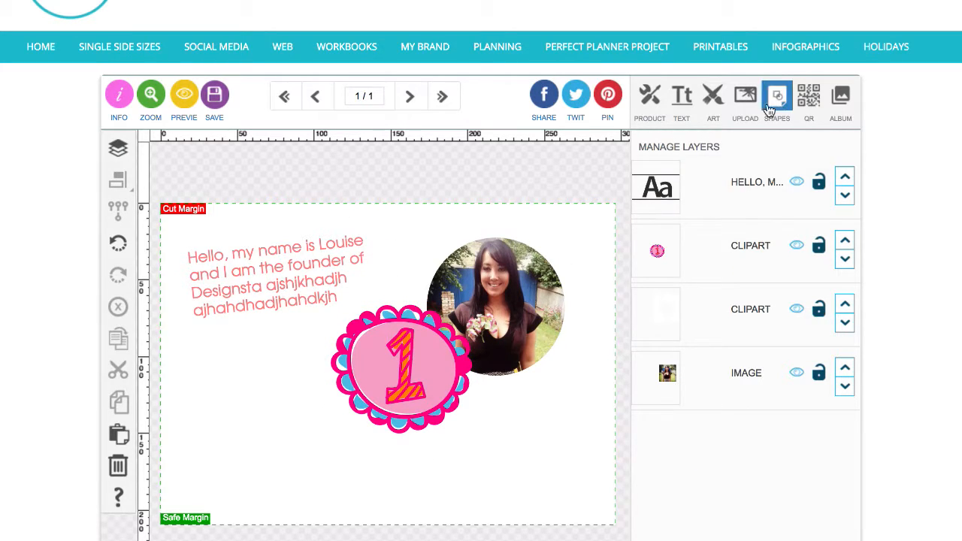
Look through the uploaded pictures in the image gallery
click(744, 104)
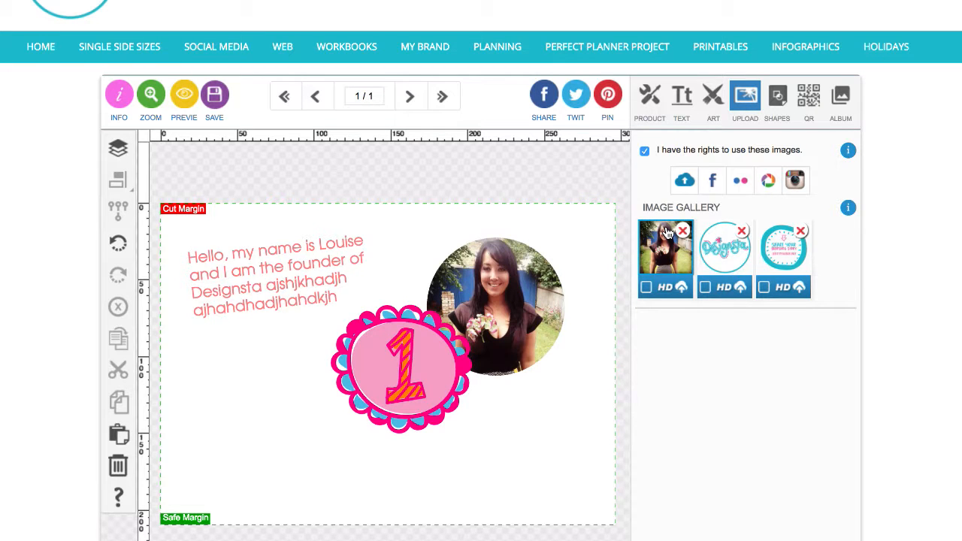
scroll(667, 233, down, 3)
scroll(667, 233, down, 2)
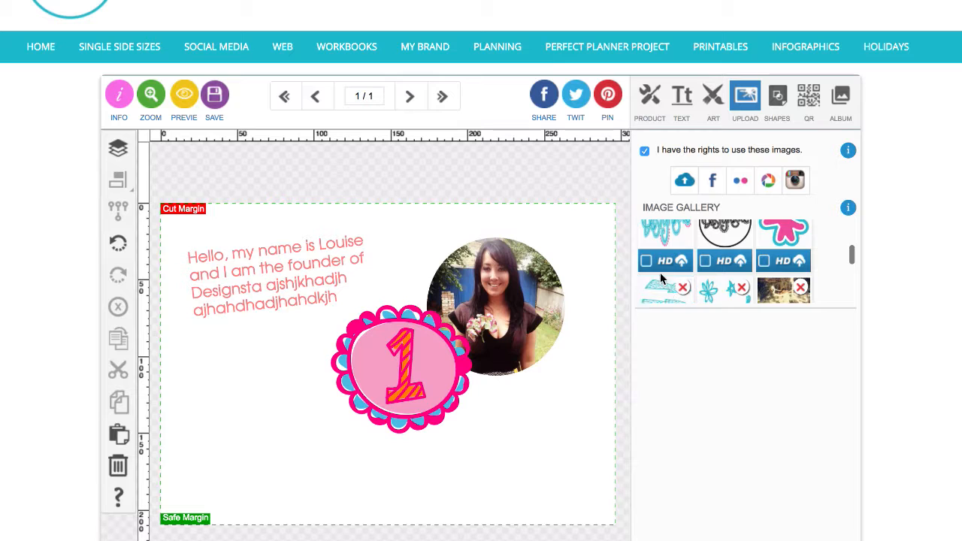
scroll(661, 280, up, 1)
scroll(662, 279, up, 1)
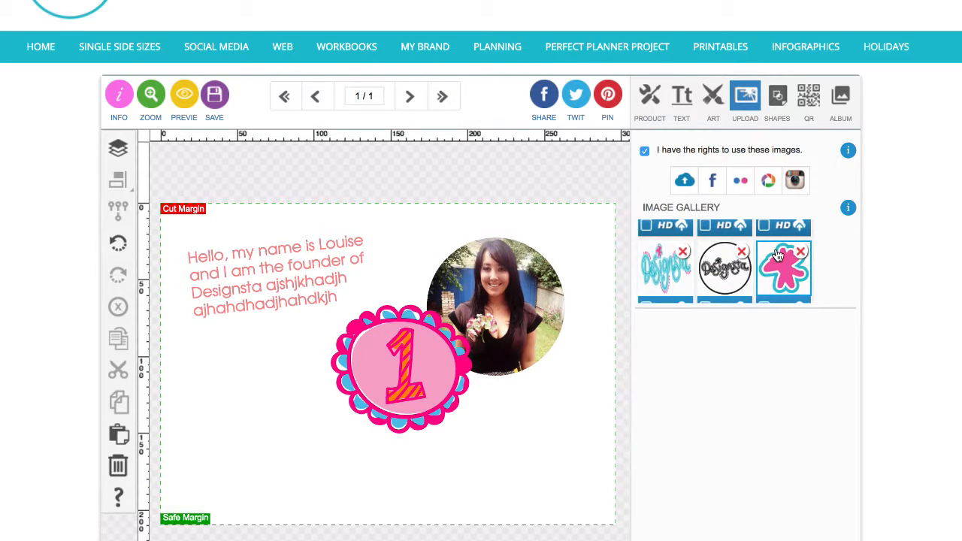
scroll(778, 256, down, 8)
scroll(778, 256, up, 3)
scroll(778, 256, up, 4)
scroll(778, 255, down, 2)
scroll(778, 255, up, 2)
scroll(778, 256, down, 3)
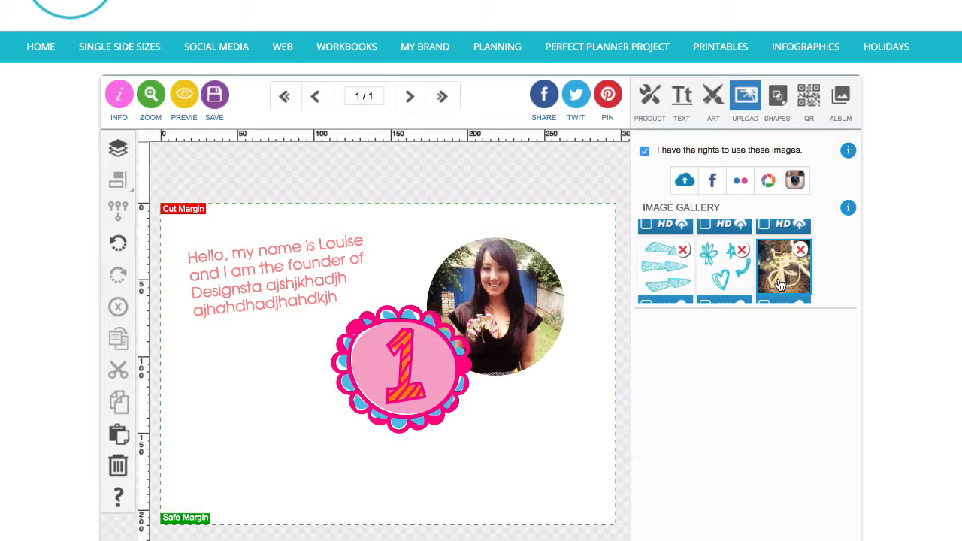
click(802, 251)
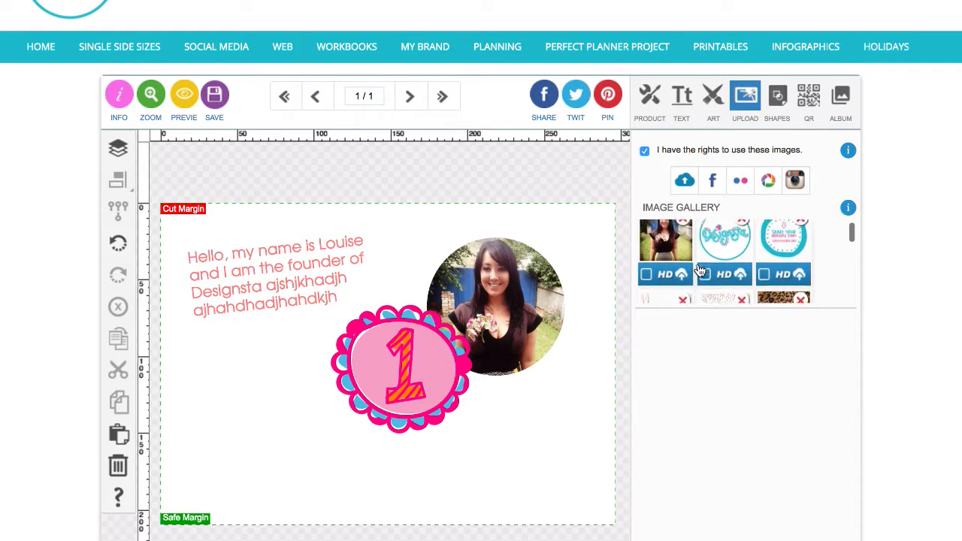
scroll(699, 271, up, 2)
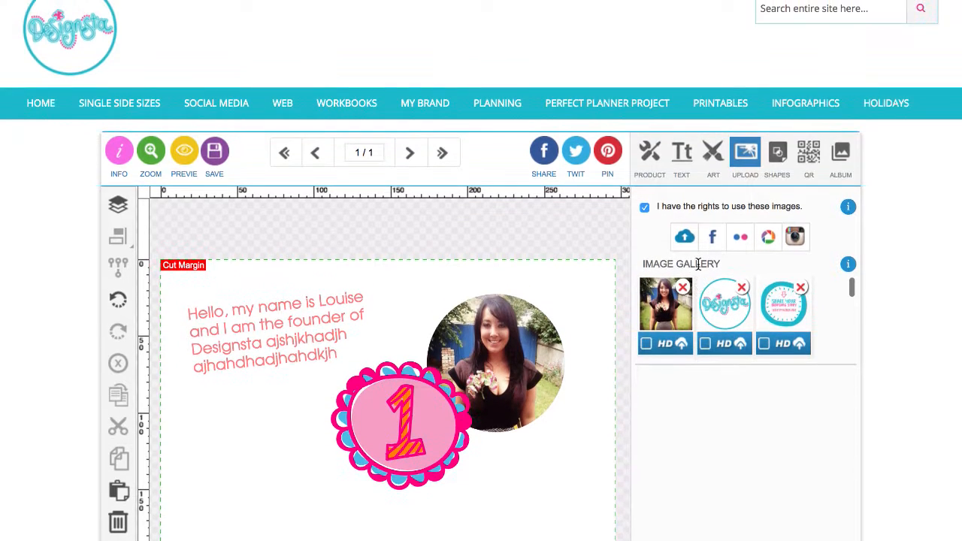
Draw a freehand heart about 59 × 79 mm below the text with the brush and set its border to 4
click(778, 156)
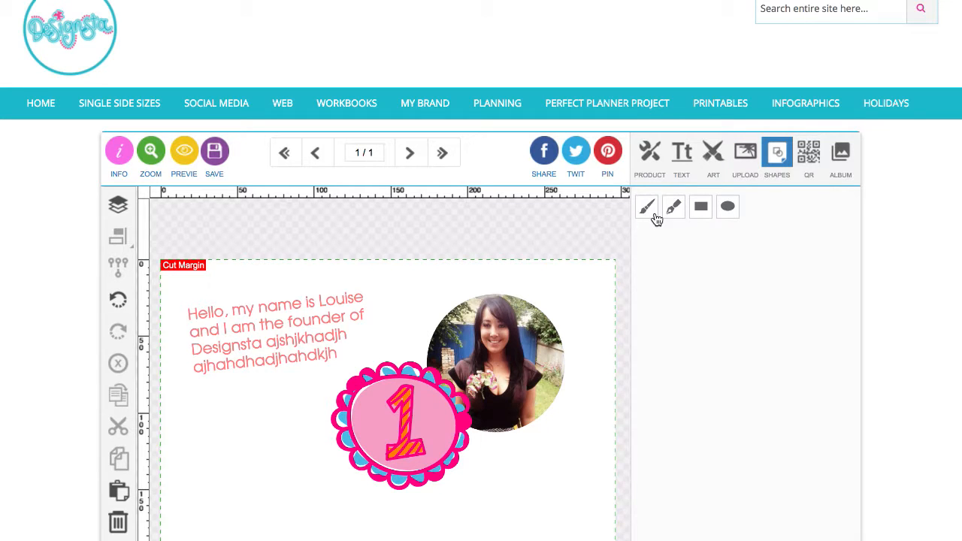
scroll(573, 219, down, 2)
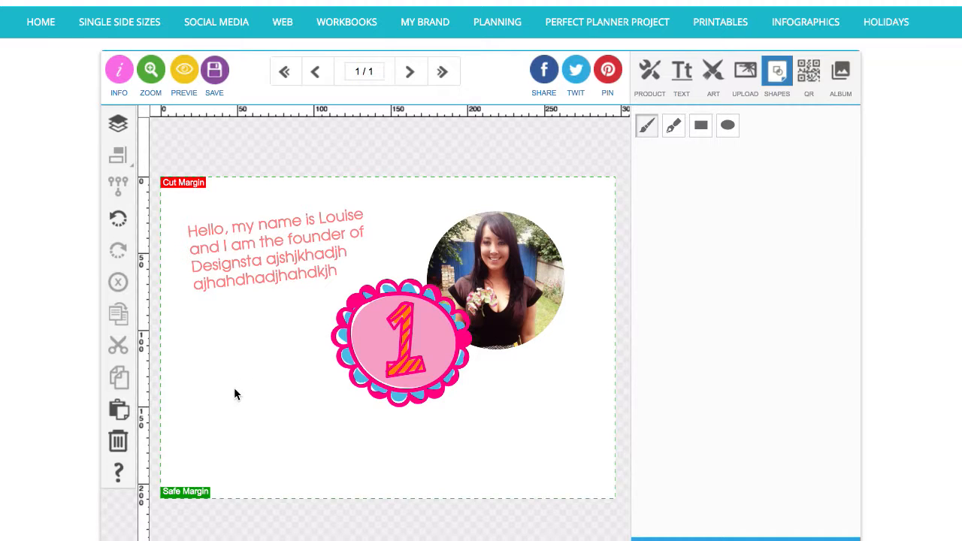
mouse_move(234, 388)
mouse_down()
mouse_move(219, 338)
mouse_move(188, 371)
mouse_move(221, 411)
mouse_up()
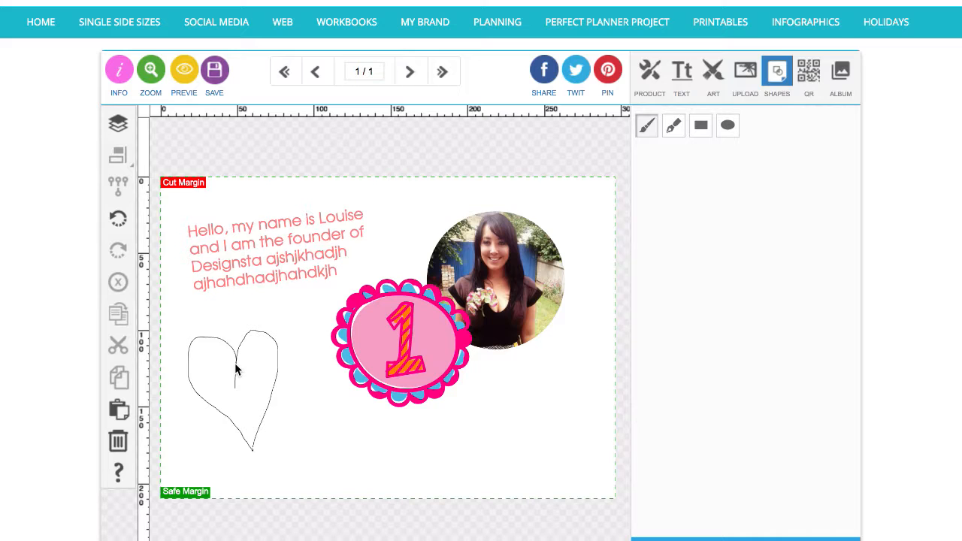
drag(235, 365, 236, 367)
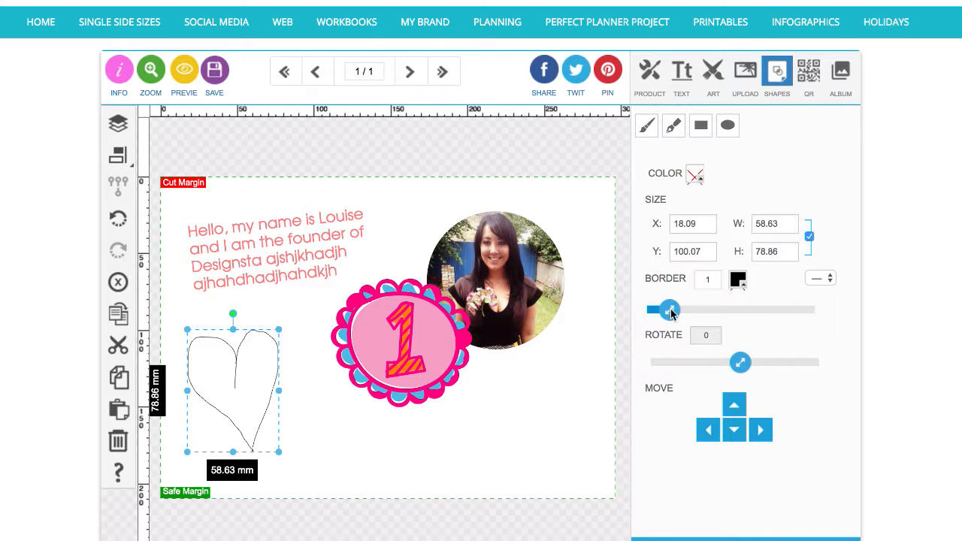
drag(669, 310, 720, 311)
click(303, 435)
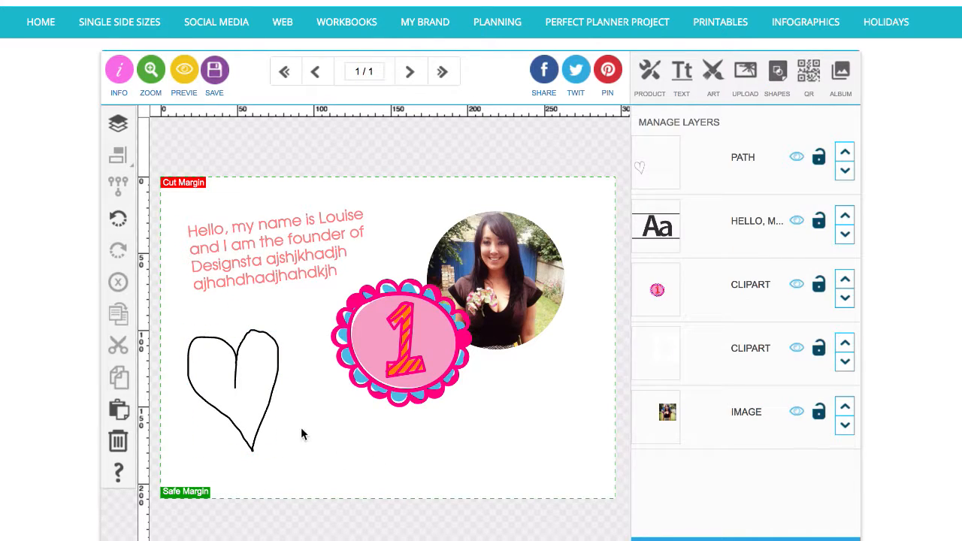
Recolour the heart's outline to pink ff007f and delete the heart
click(273, 391)
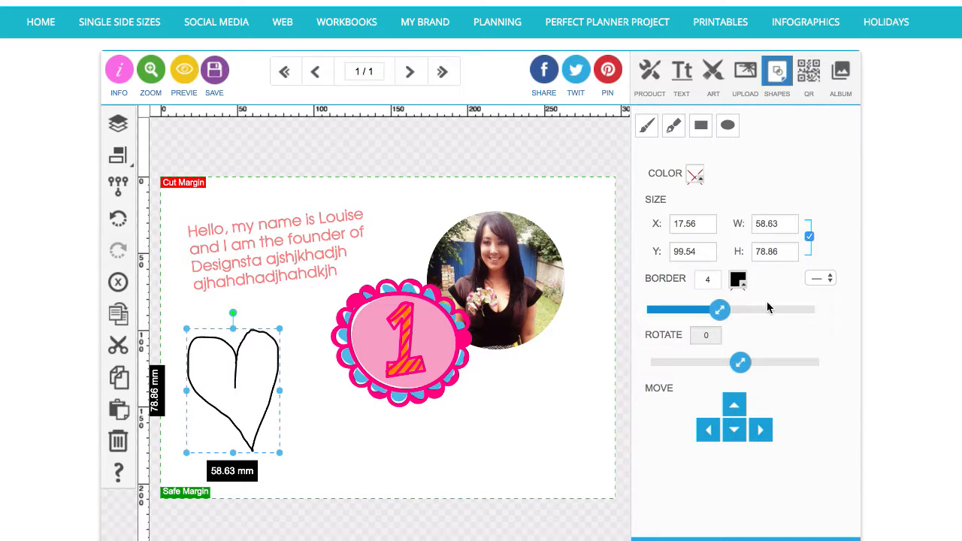
click(737, 280)
click(724, 330)
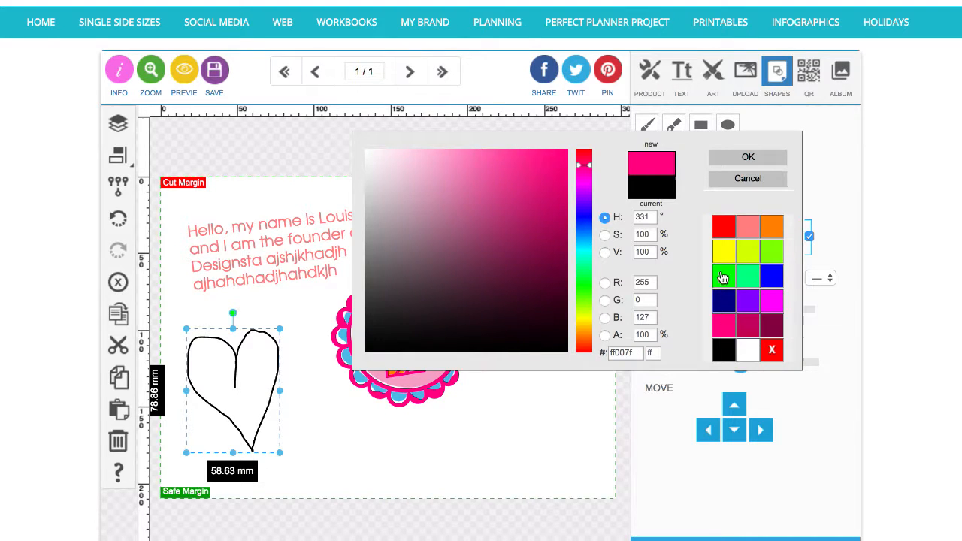
click(745, 164)
click(118, 282)
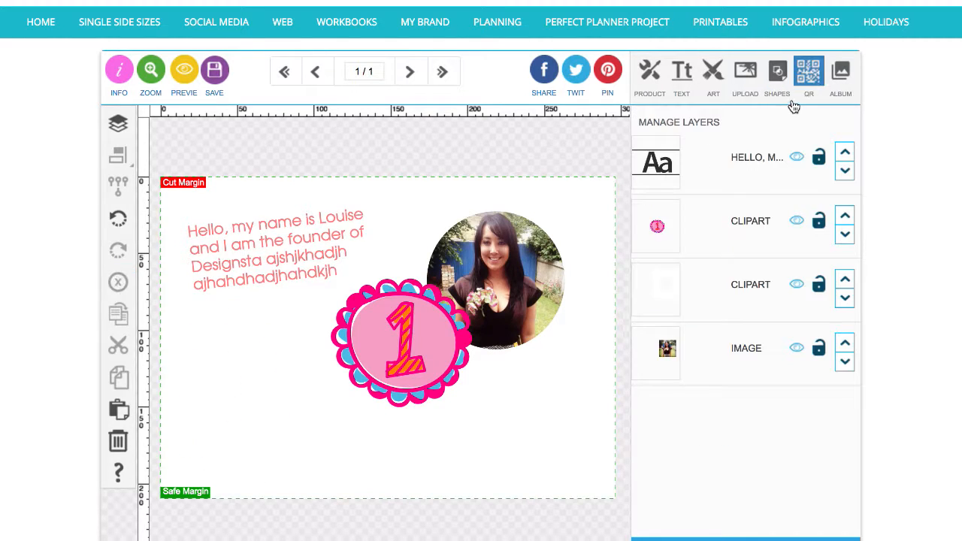
View the QR code options, and add the Proud Member of Designsta badge from the album below the text at about X 8, Y 95
click(808, 78)
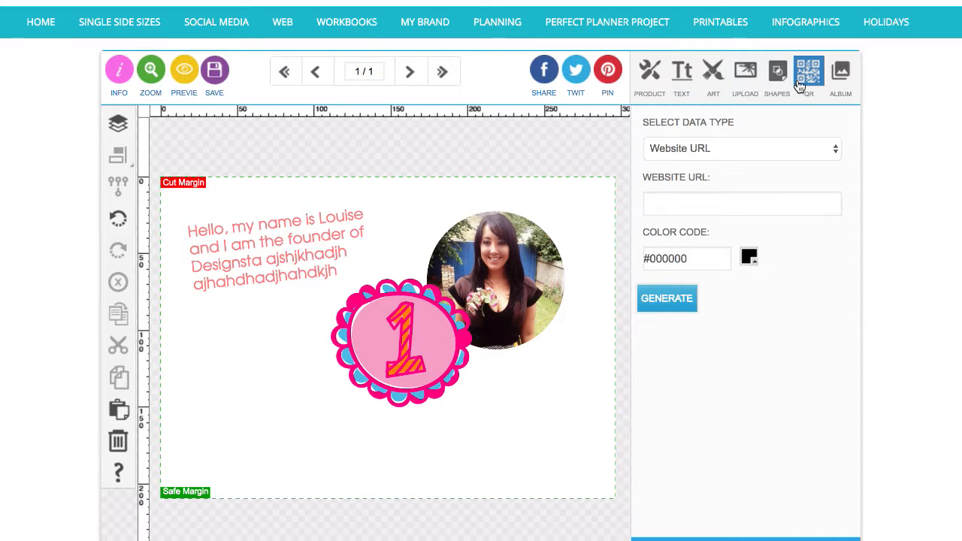
click(840, 73)
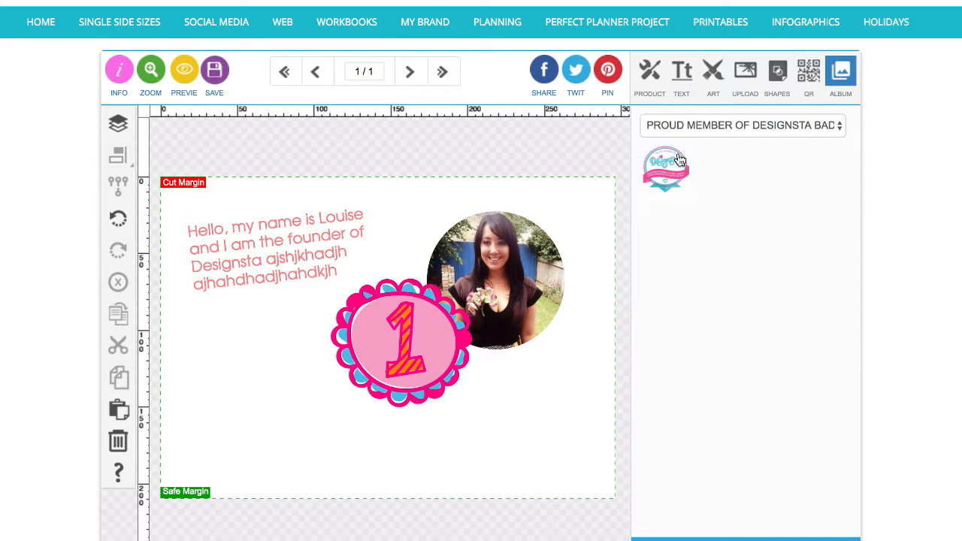
click(658, 172)
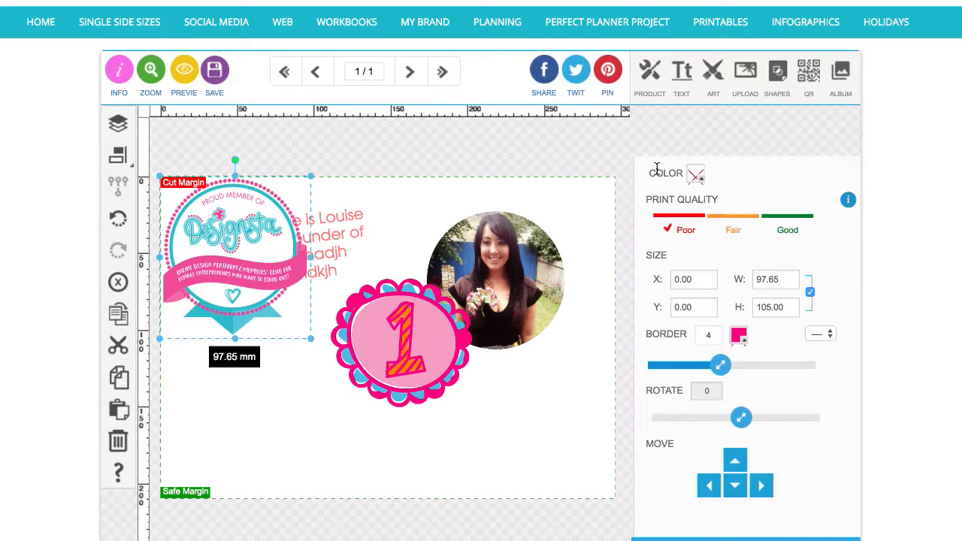
drag(263, 223, 275, 369)
click(385, 444)
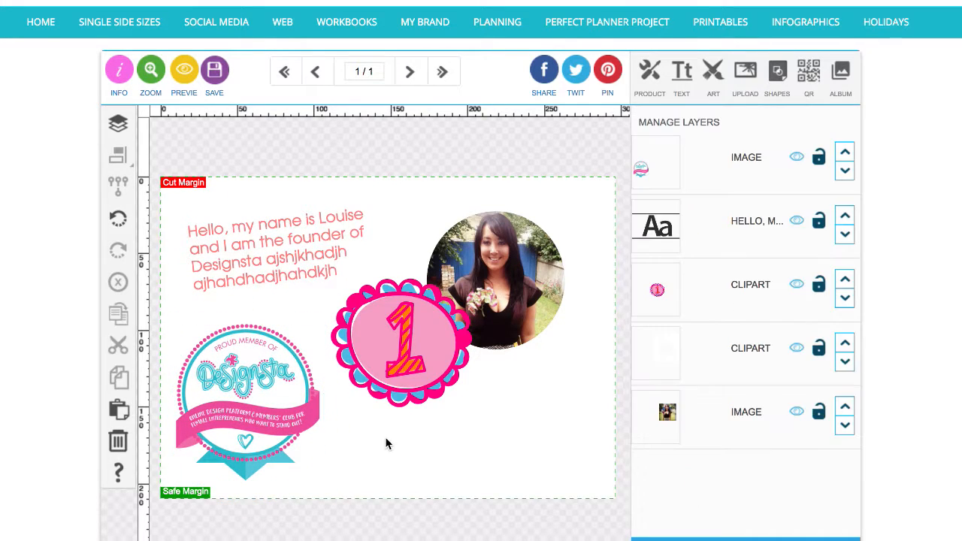
Add the pink gradient from the March Bundle - Photo Overlay Gradients album along the page's right edge and stretch it to about 230 mm high
click(249, 400)
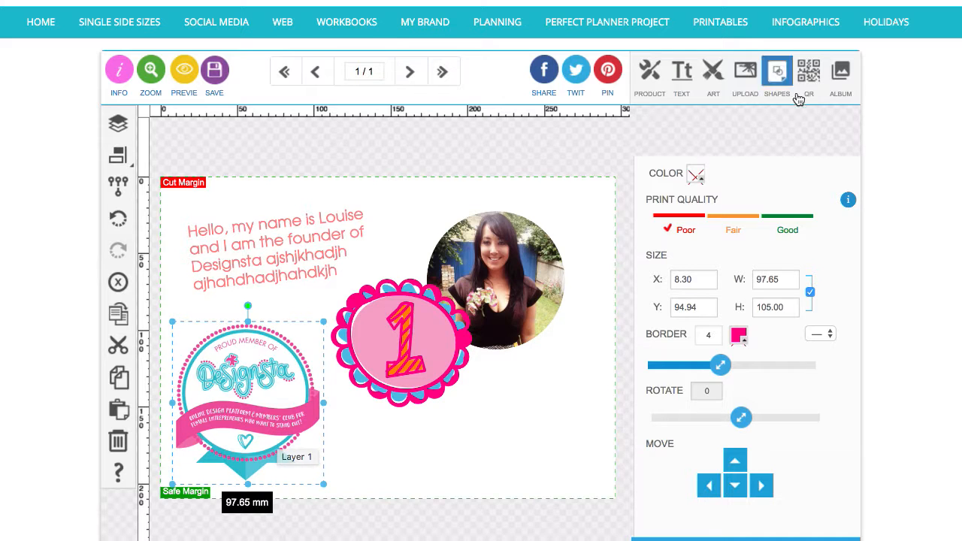
click(840, 71)
click(725, 127)
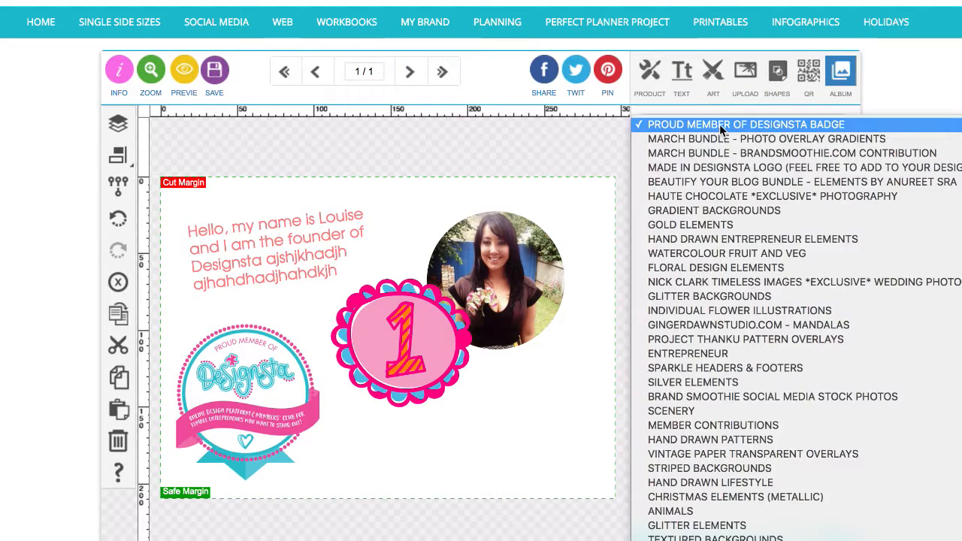
click(720, 139)
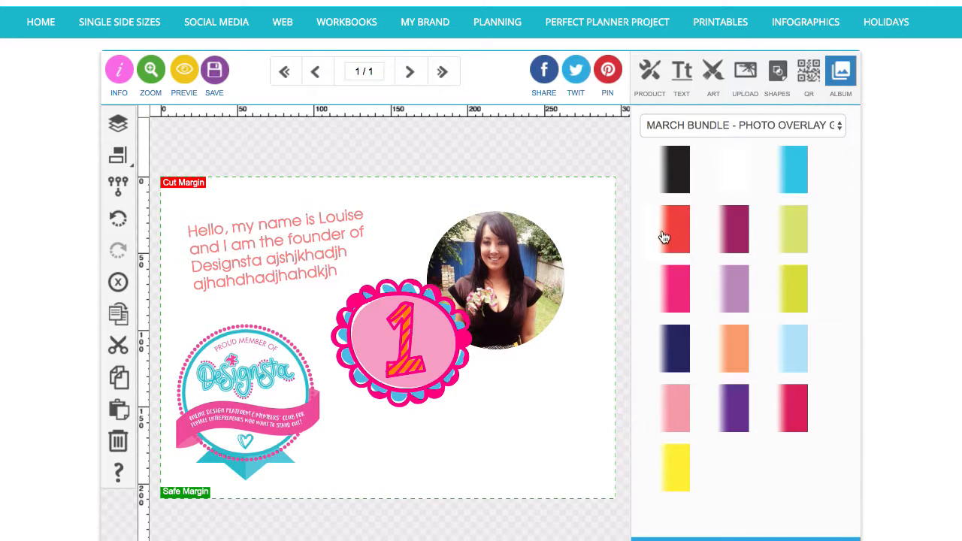
click(683, 307)
drag(339, 254, 622, 235)
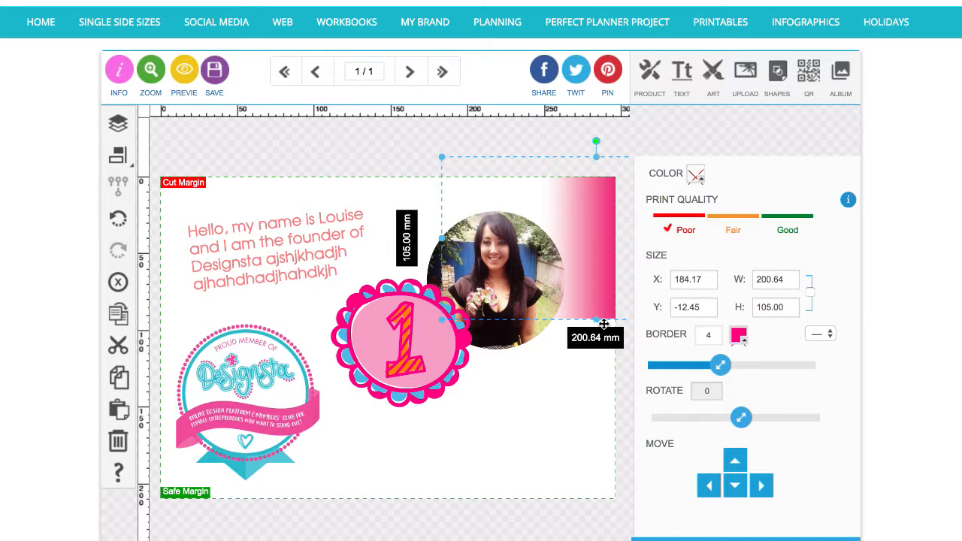
drag(598, 321, 605, 515)
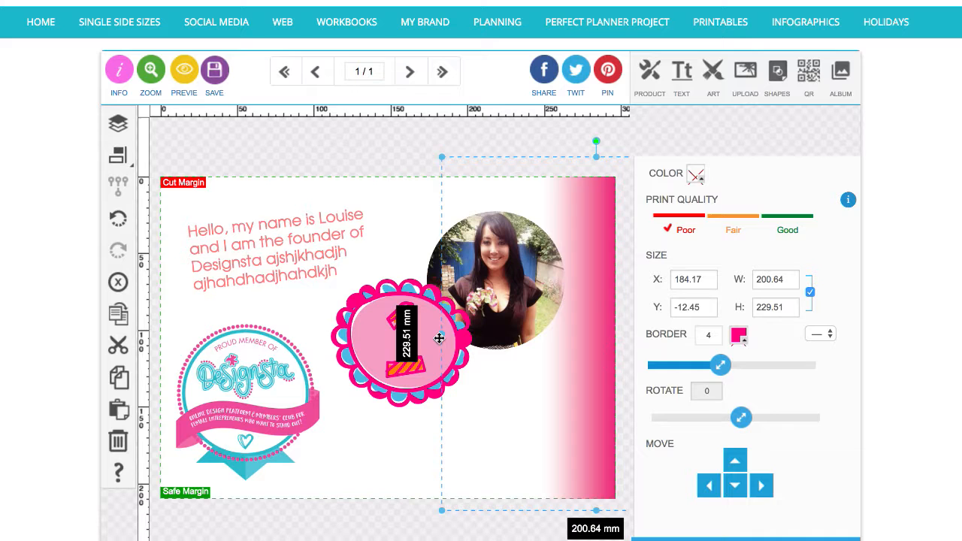
click(335, 161)
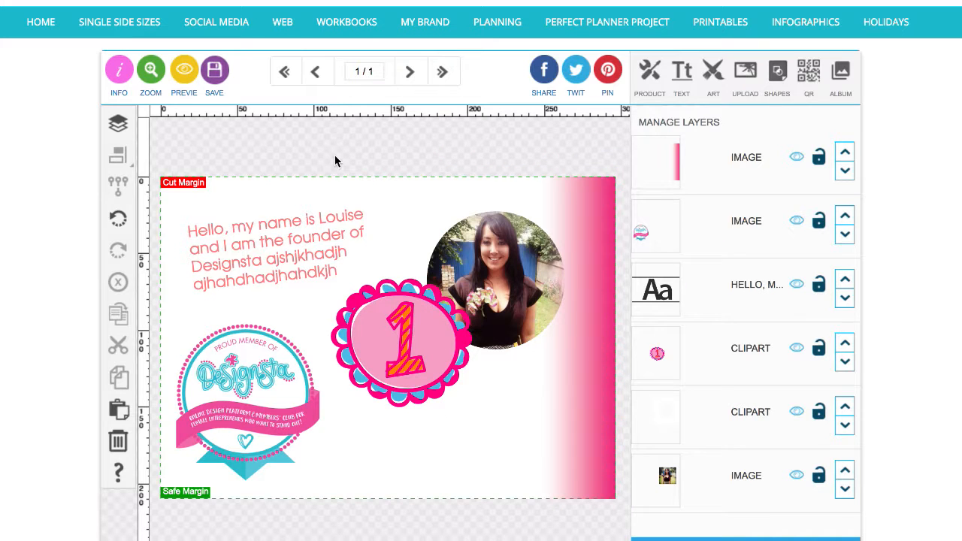
Show the Beautify Your Blog Bundle elements in the album
click(841, 74)
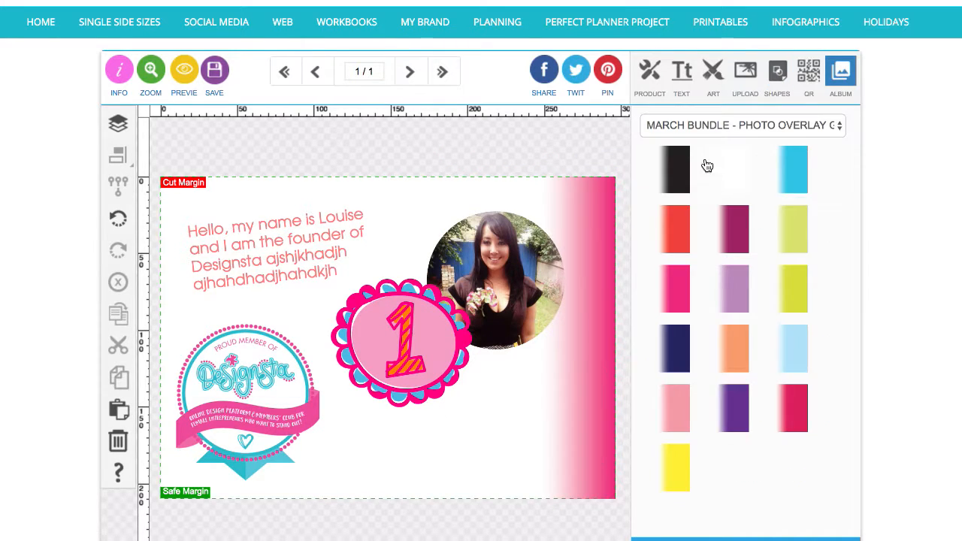
click(702, 125)
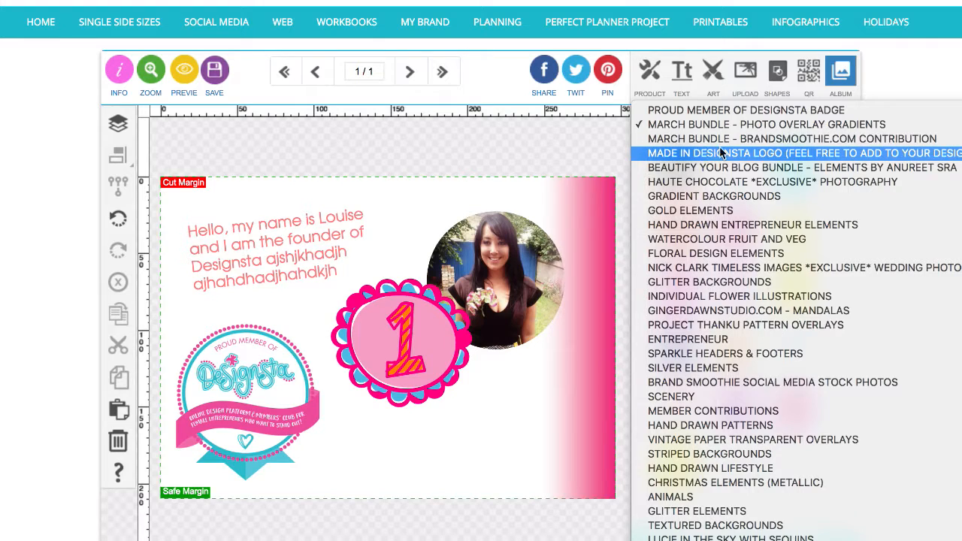
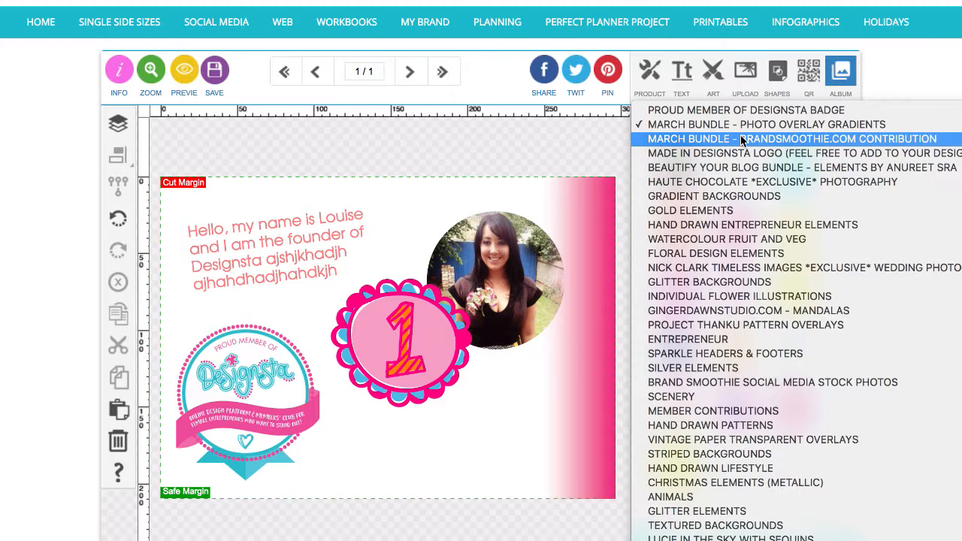
click(783, 168)
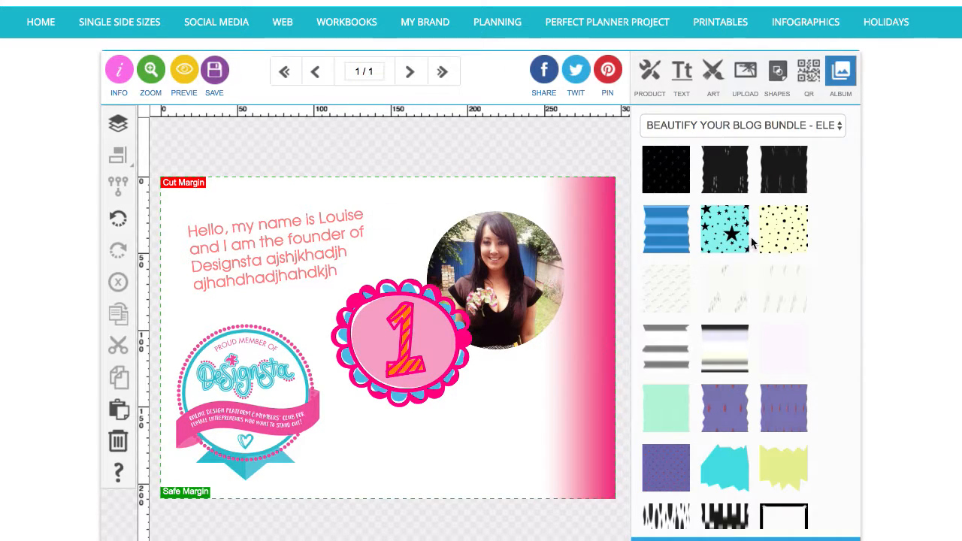
Add the pale floral tape strip from the album across the photo's upper-right edge, shrunk to about 78 × 13 mm and rotated about 30°
scroll(718, 240, down, 2)
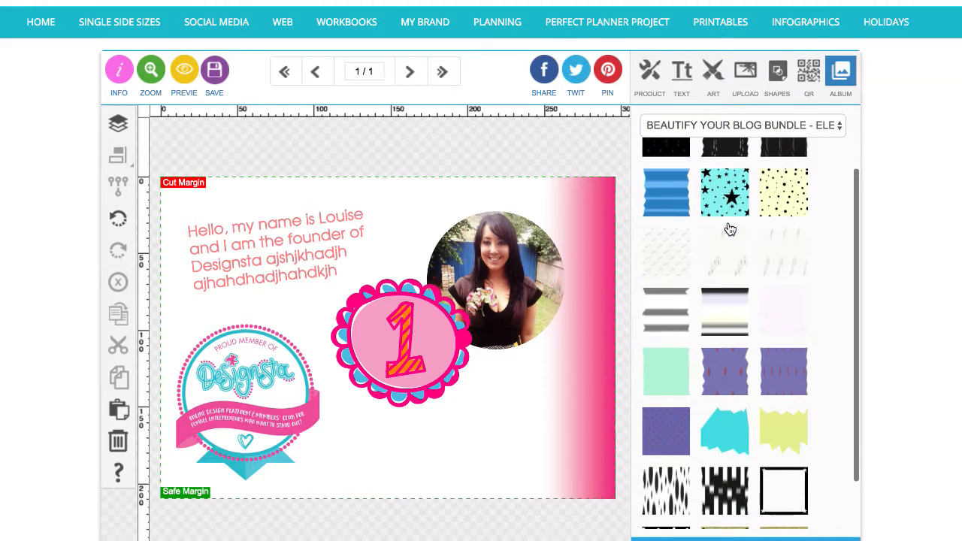
scroll(699, 251, up, 3)
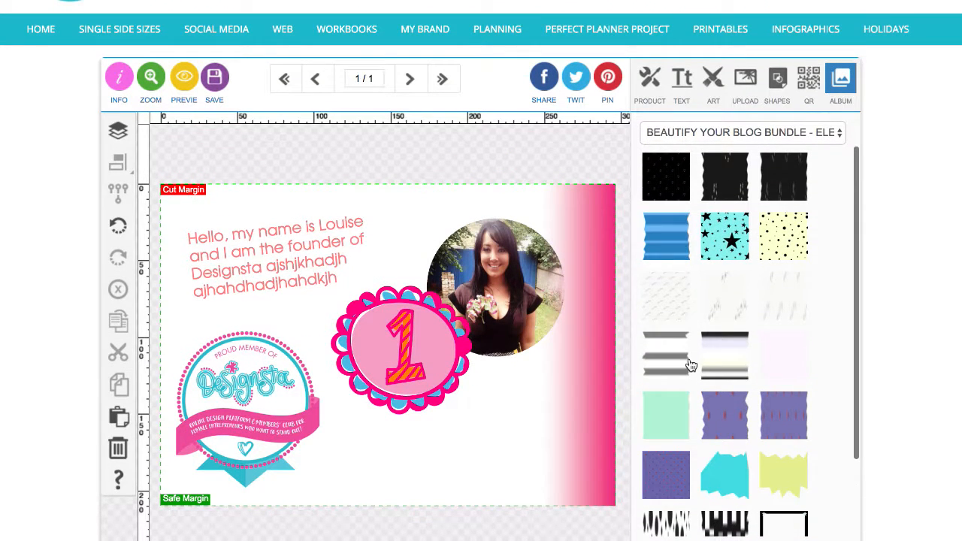
scroll(691, 369, down, 5)
scroll(691, 369, up, 2)
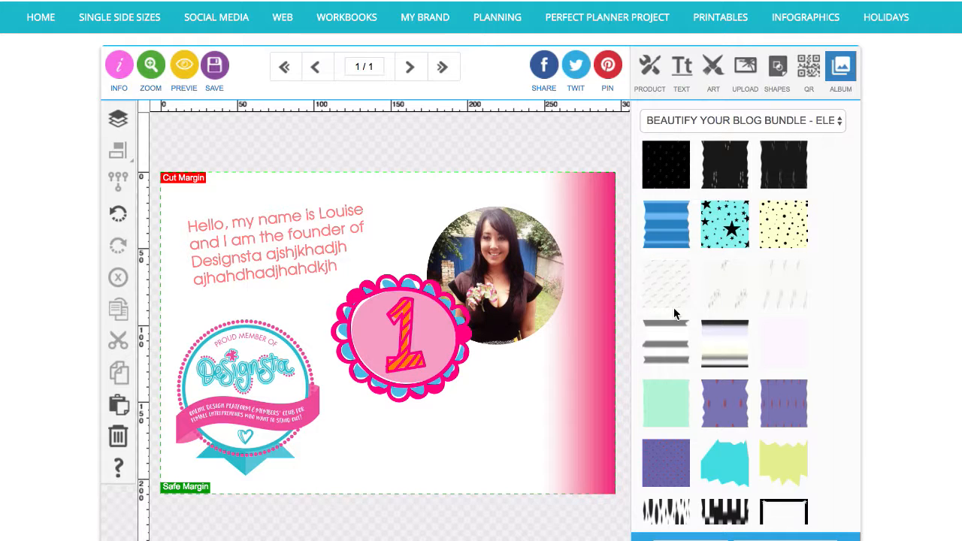
click(776, 290)
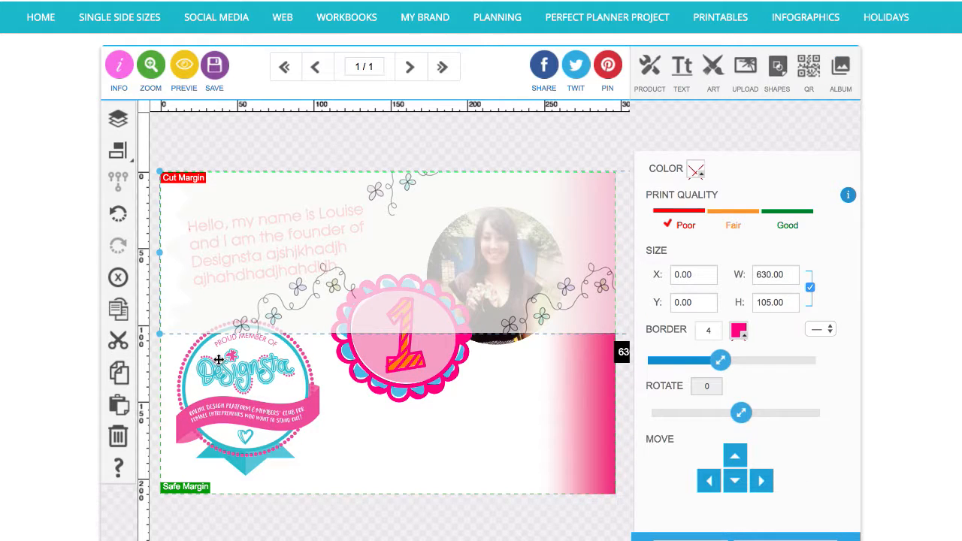
drag(172, 334, 390, 254)
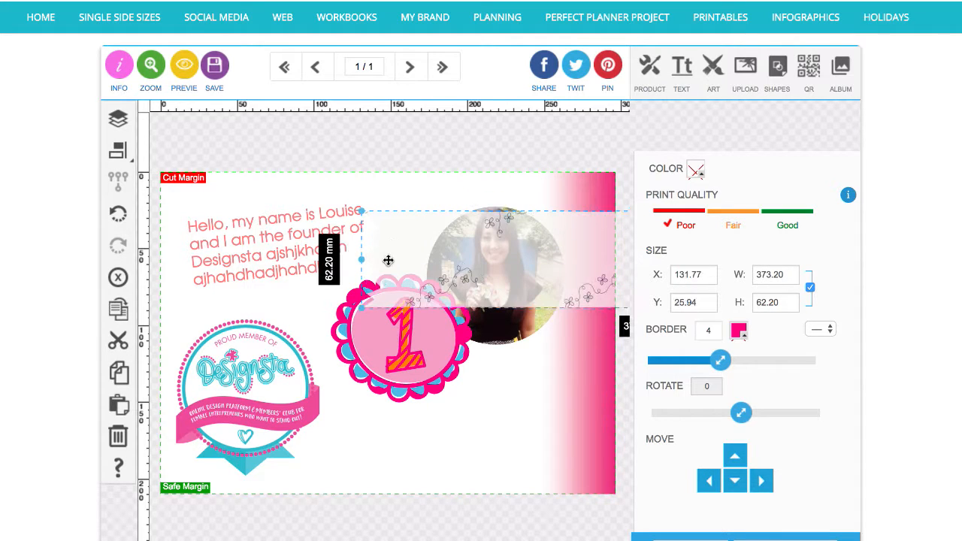
drag(364, 311, 537, 233)
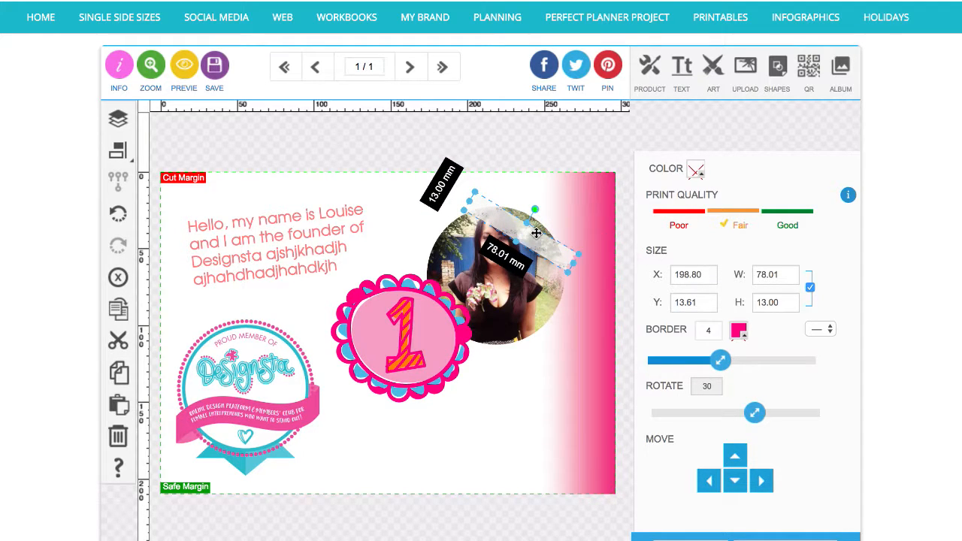
click(403, 160)
drag(557, 249, 565, 238)
click(466, 174)
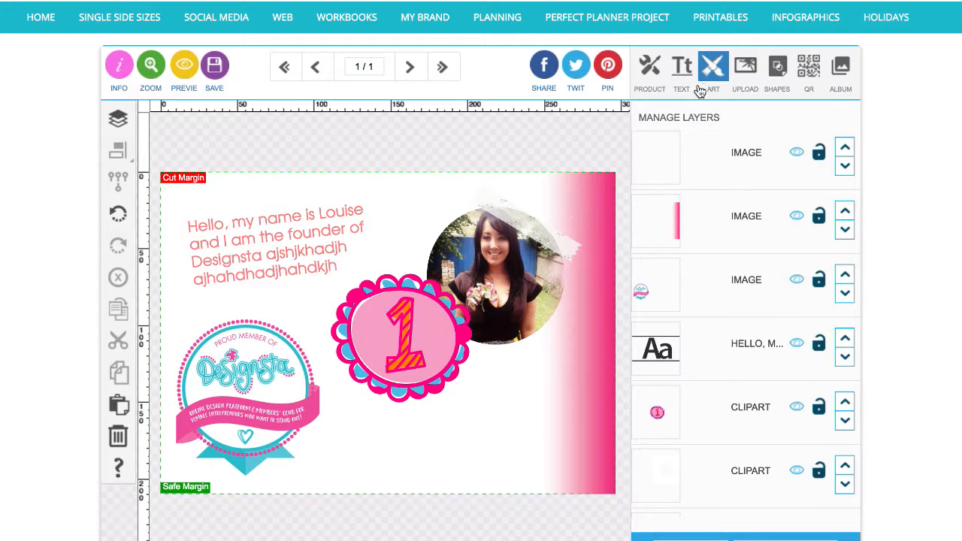
Add the purple spotted tape strip from the same album over the photo's upper-right edge, shrunk to about 43 × 14 mm
click(840, 71)
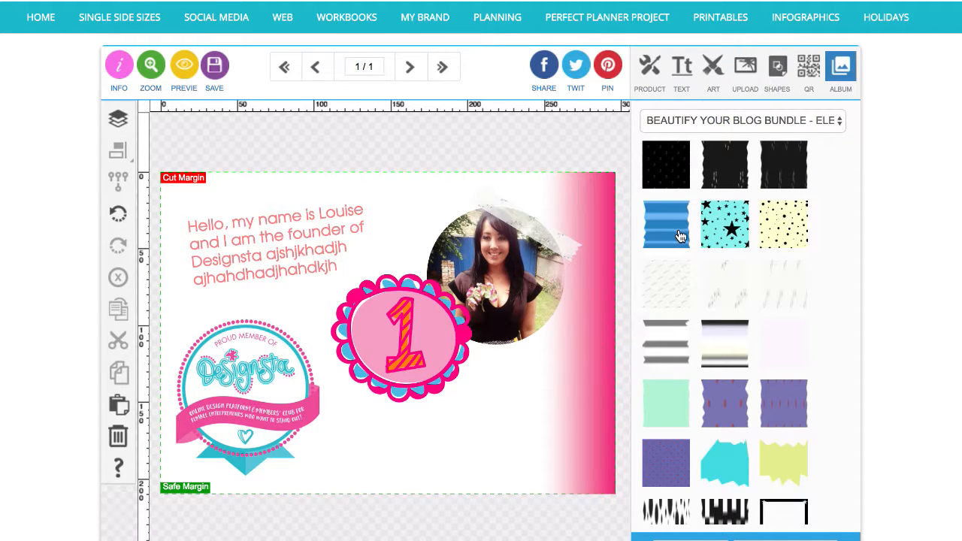
click(734, 423)
drag(157, 328, 553, 221)
click(480, 146)
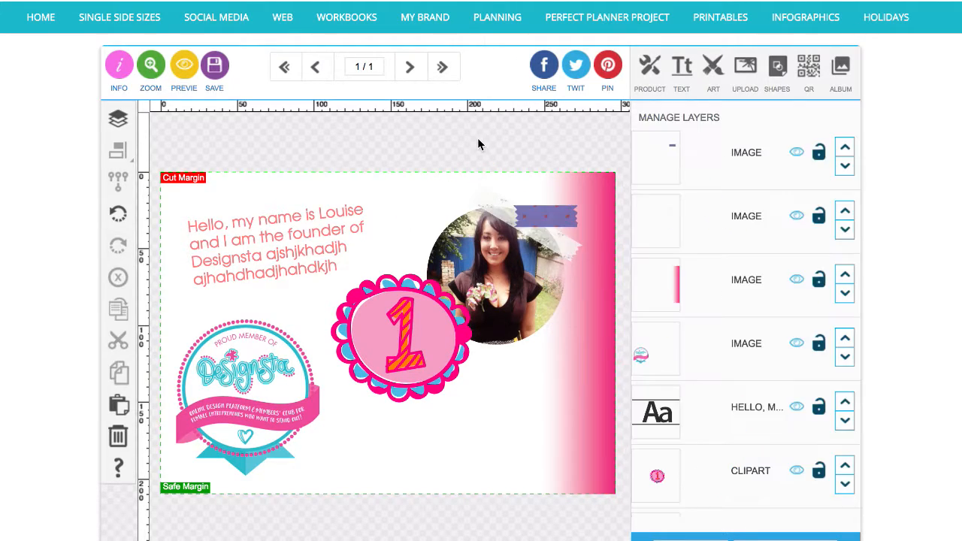
Tilt the purple tape strip slightly clockwise and shift it a little lower over the pale tape
click(560, 217)
click(559, 217)
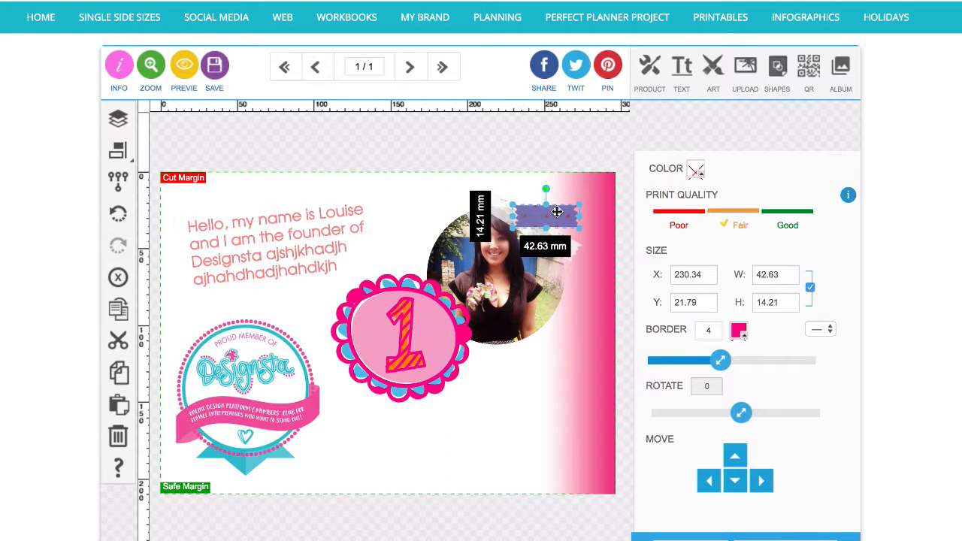
drag(547, 189, 553, 226)
click(500, 155)
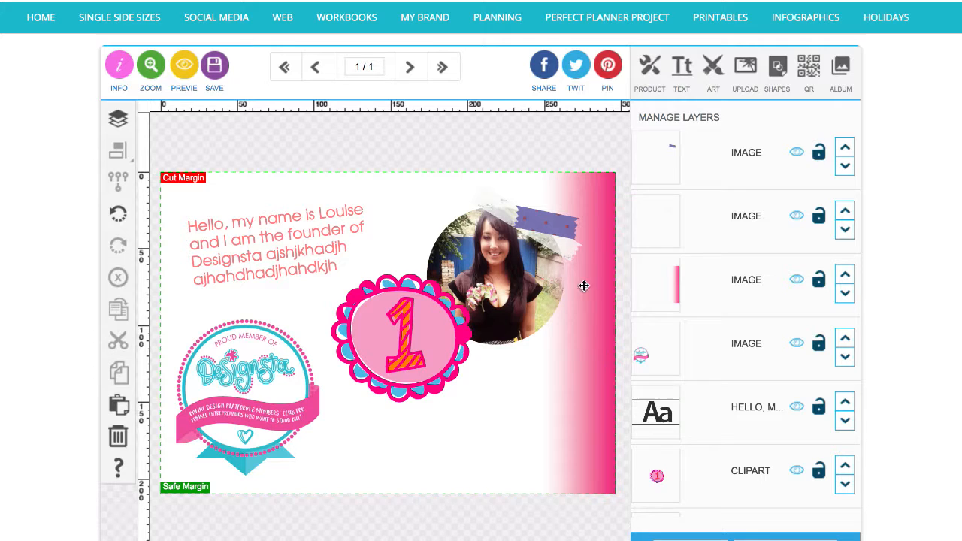
Browse the album categories and examine the frames, grids and shapes in Gold Lux Worksheet Elements
click(840, 67)
click(730, 122)
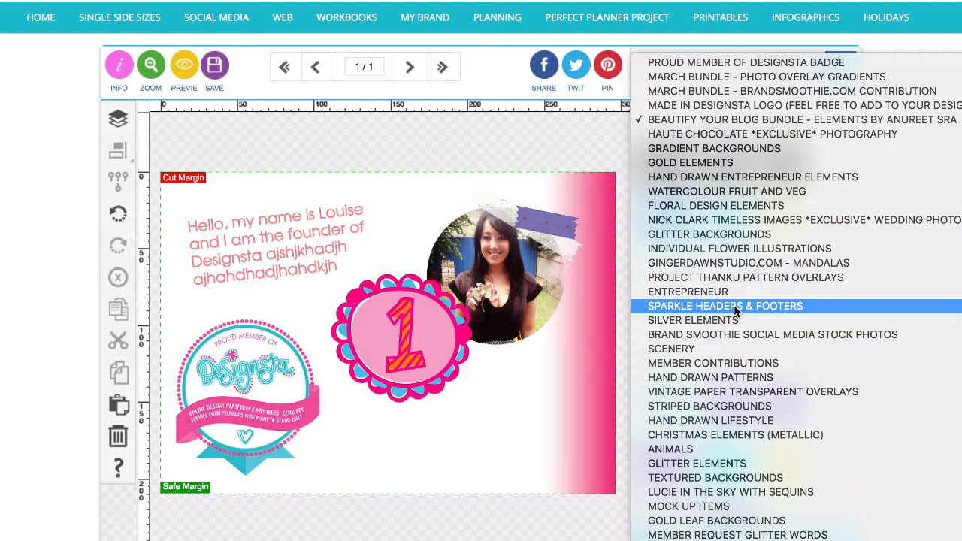
scroll(733, 304, down, 3)
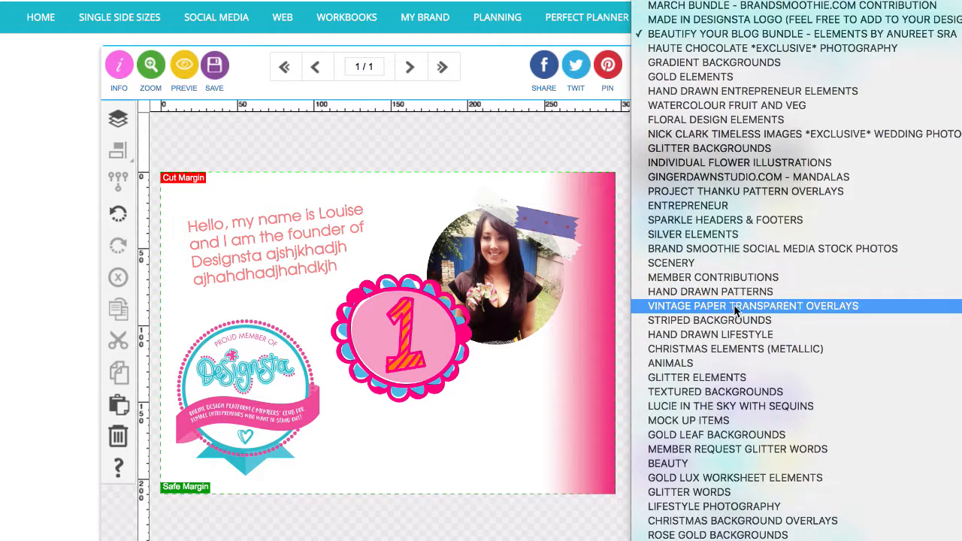
click(721, 477)
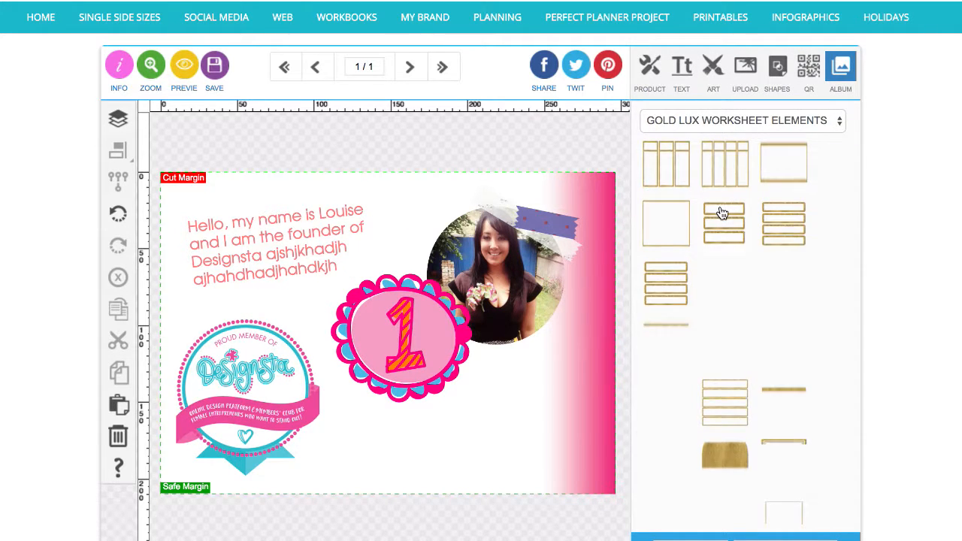
scroll(721, 214, down, 5)
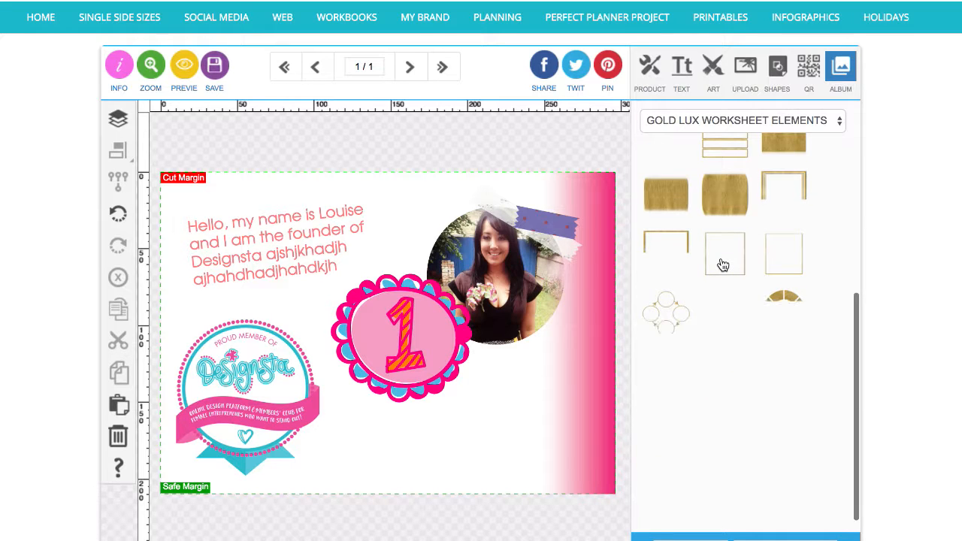
scroll(723, 271, down, 1)
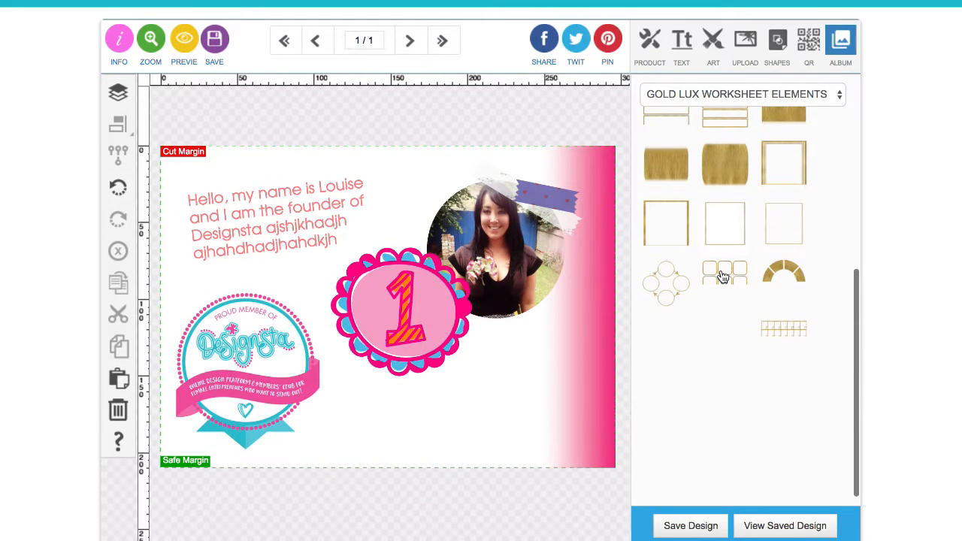
scroll(721, 277, down, 3)
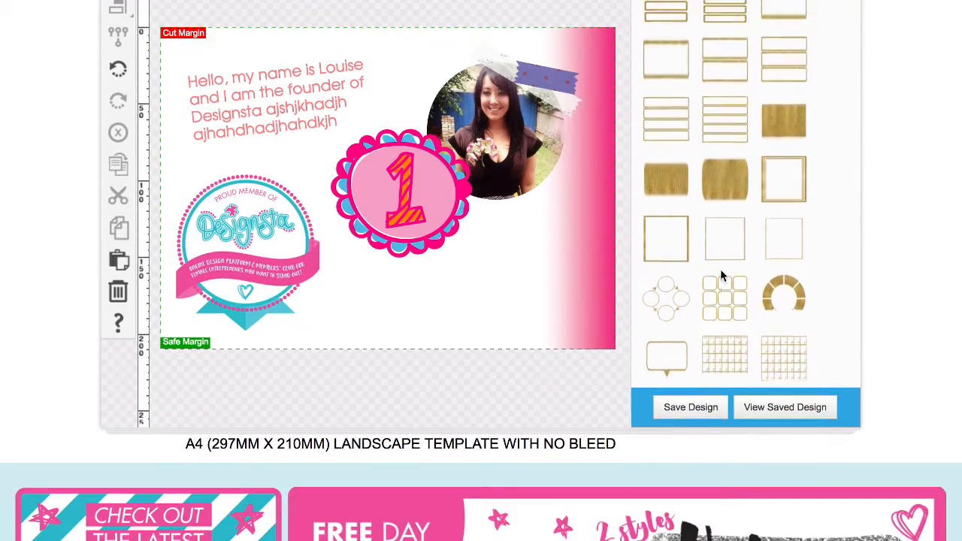
scroll(721, 276, up, 5)
scroll(805, 281, down, 3)
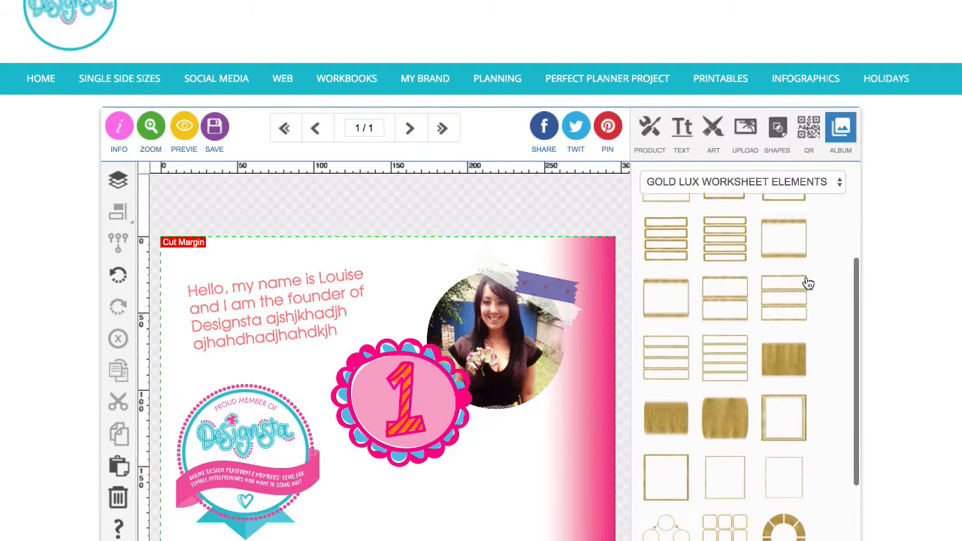
Save the design under the creator's first name followed by "Test", and go to the saved designs list
click(552, 182)
scroll(567, 192, down, 3)
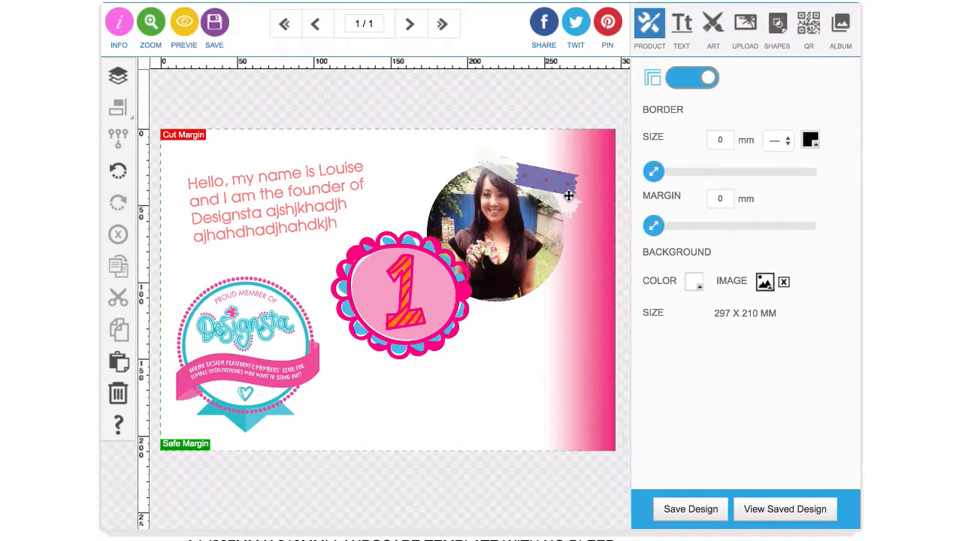
scroll(569, 195, down, 1)
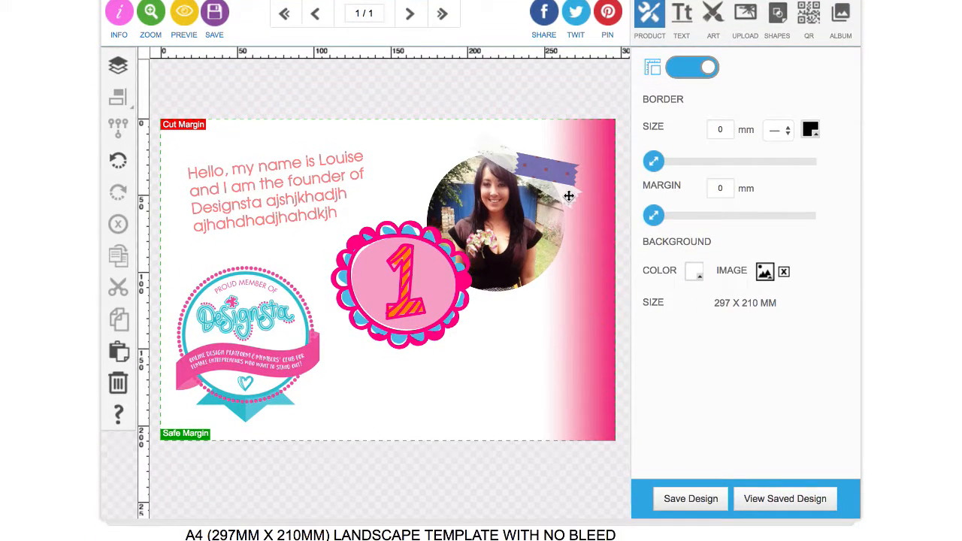
click(677, 502)
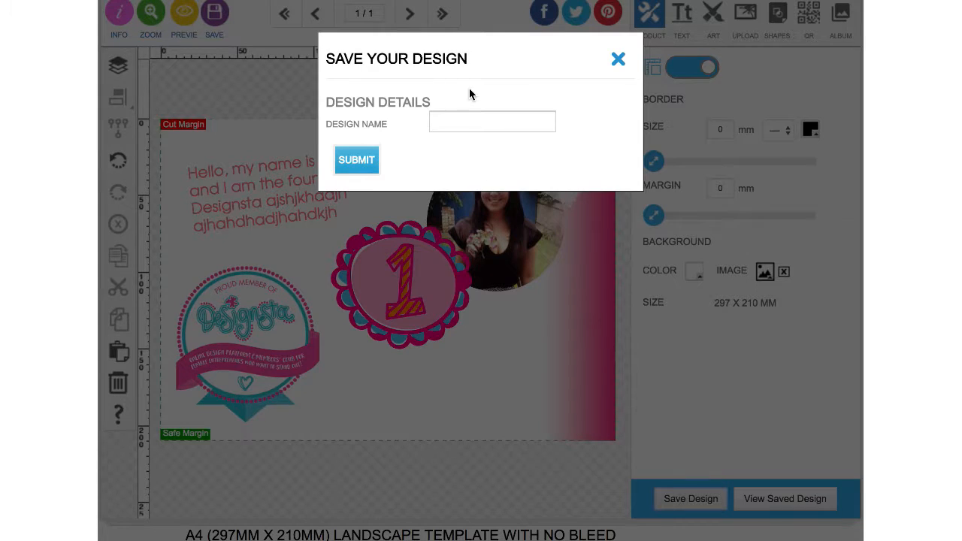
click(464, 119)
text(L)
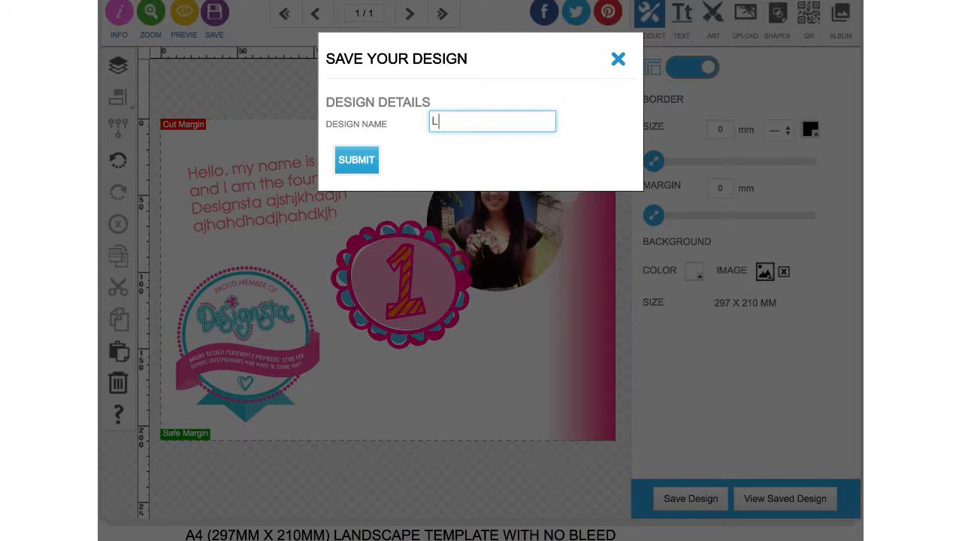
text(ouise Test)
click(363, 158)
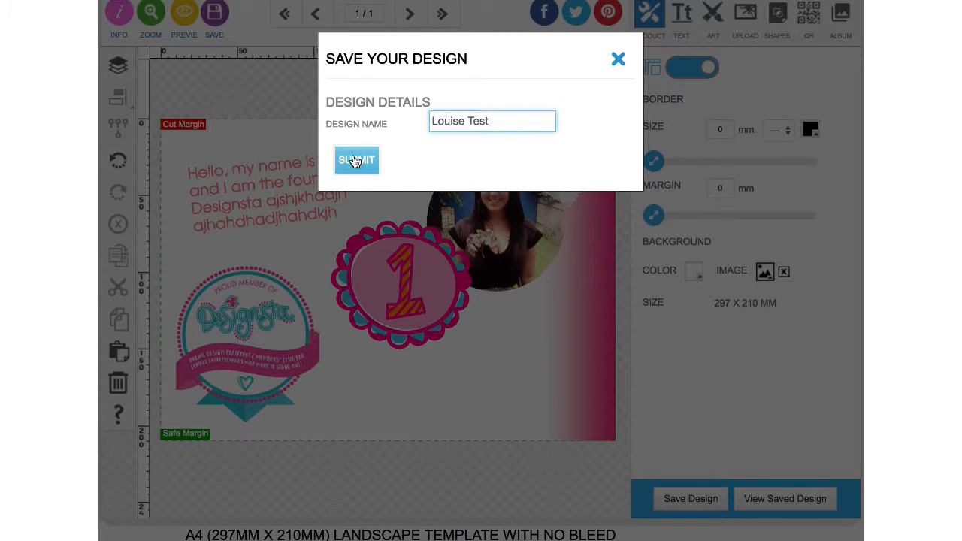
scroll(568, 138, up, 1)
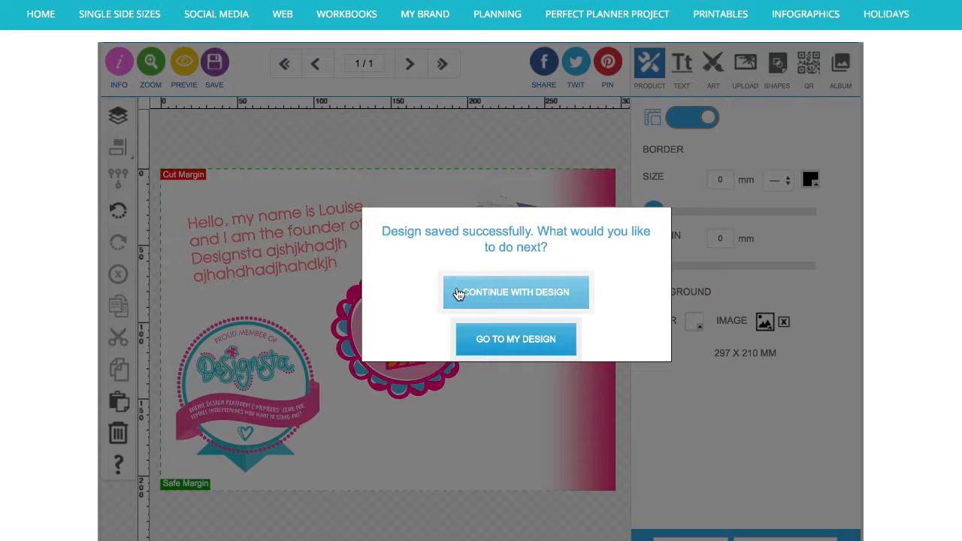
click(513, 339)
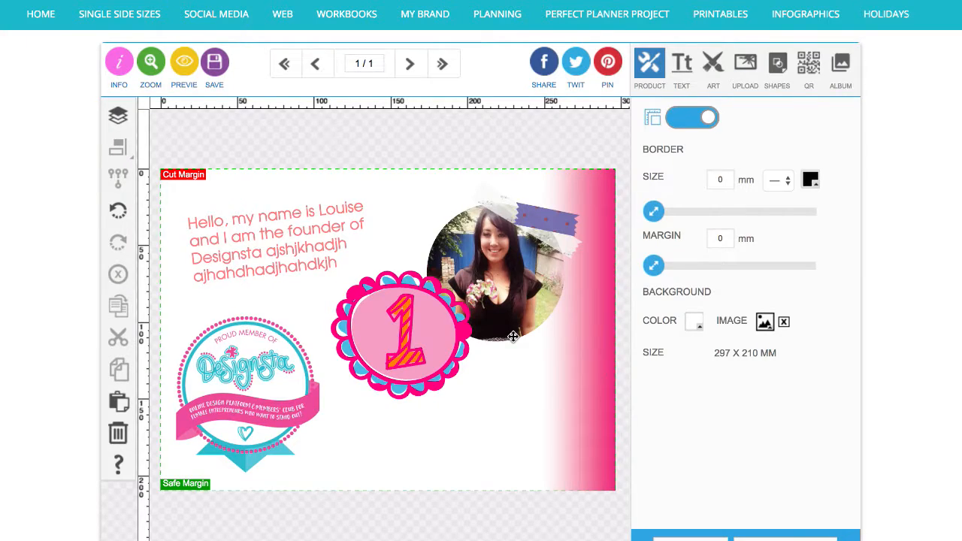
Look through the saved designs list and download the newly saved design as a PDF
scroll(700, 122, down, 2)
scroll(702, 118, down, 3)
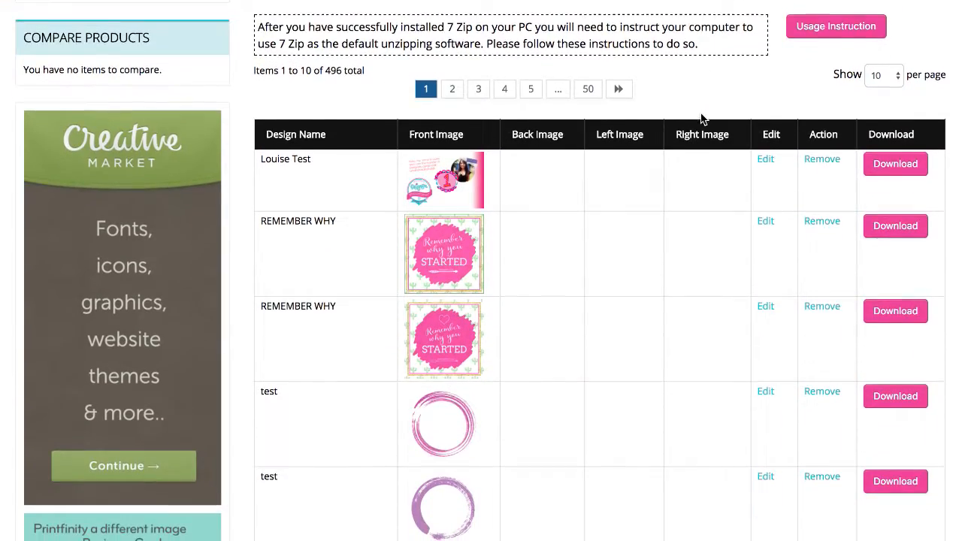
scroll(702, 119, down, 4)
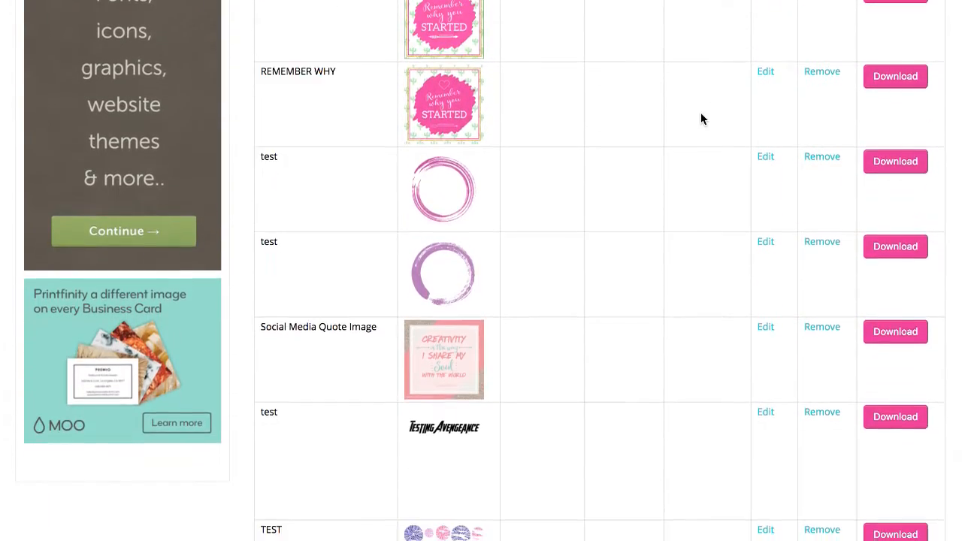
scroll(700, 118, up, 5)
scroll(700, 118, up, 2)
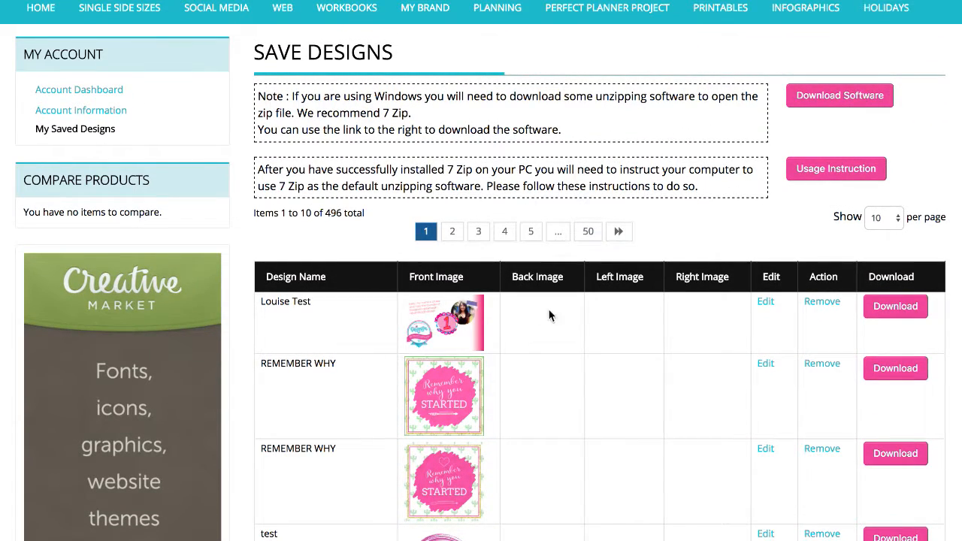
click(887, 308)
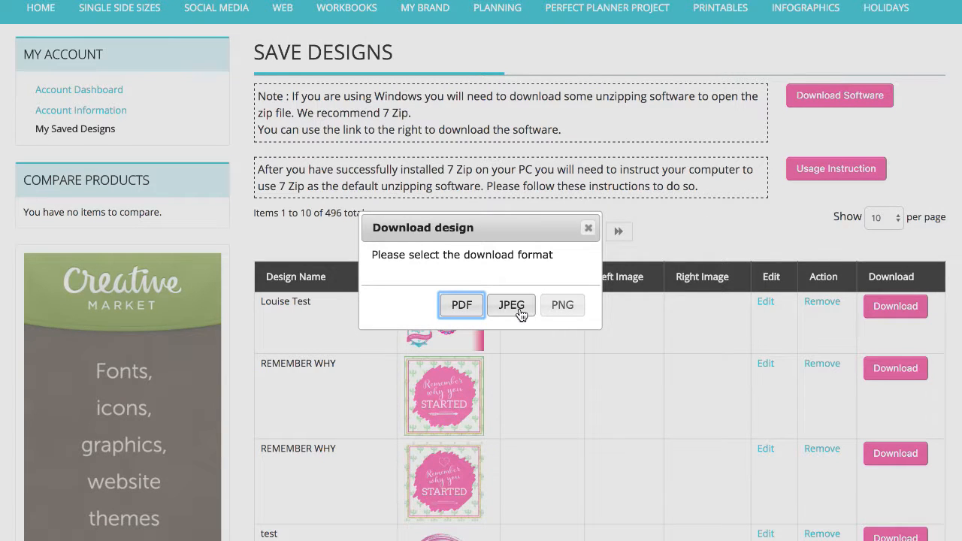
click(462, 309)
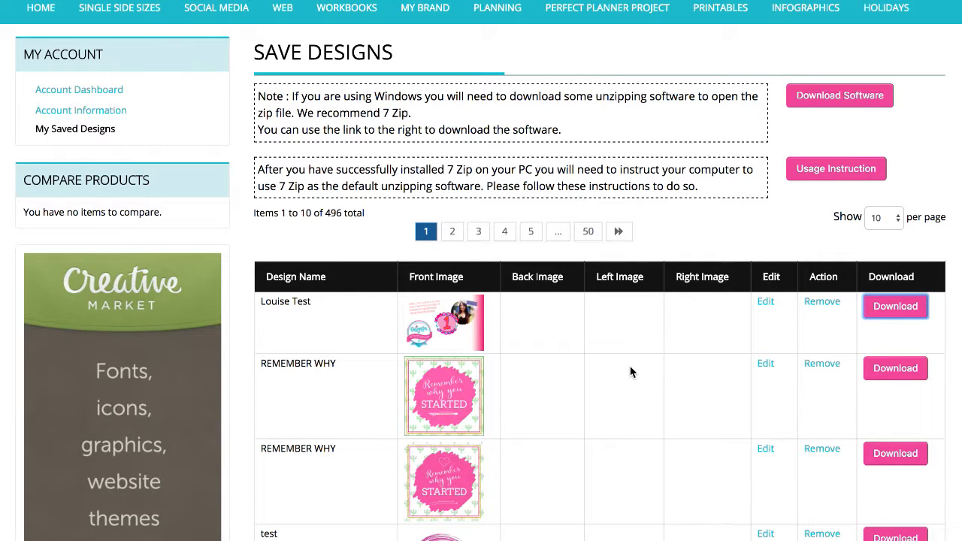
scroll(630, 372, up, 1)
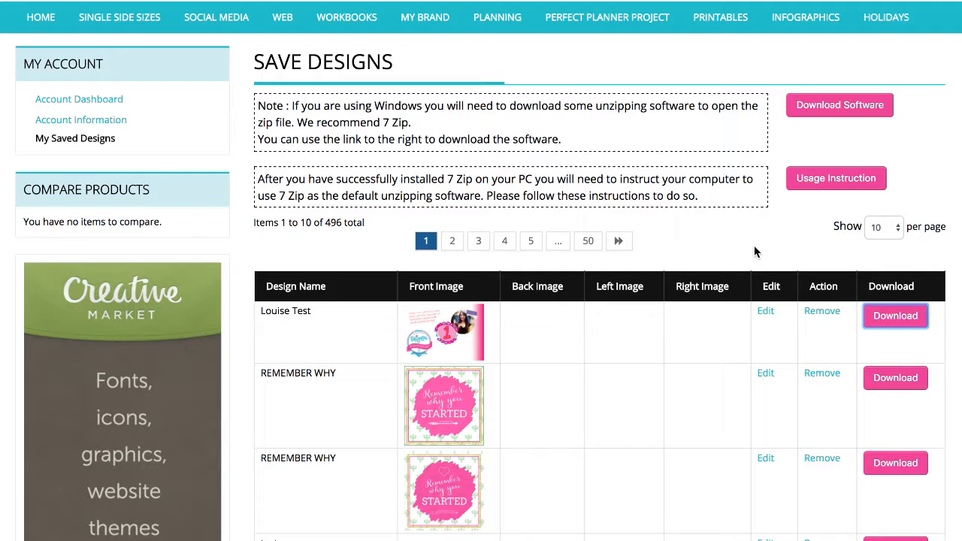
scroll(755, 251, up, 1)
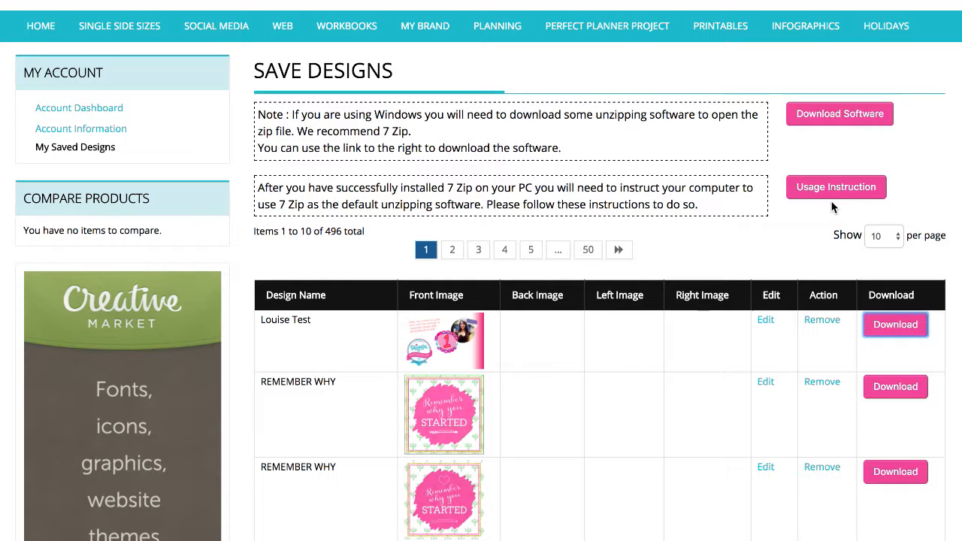
Reopen the newly saved design from the list for editing
scroll(765, 327, up, 1)
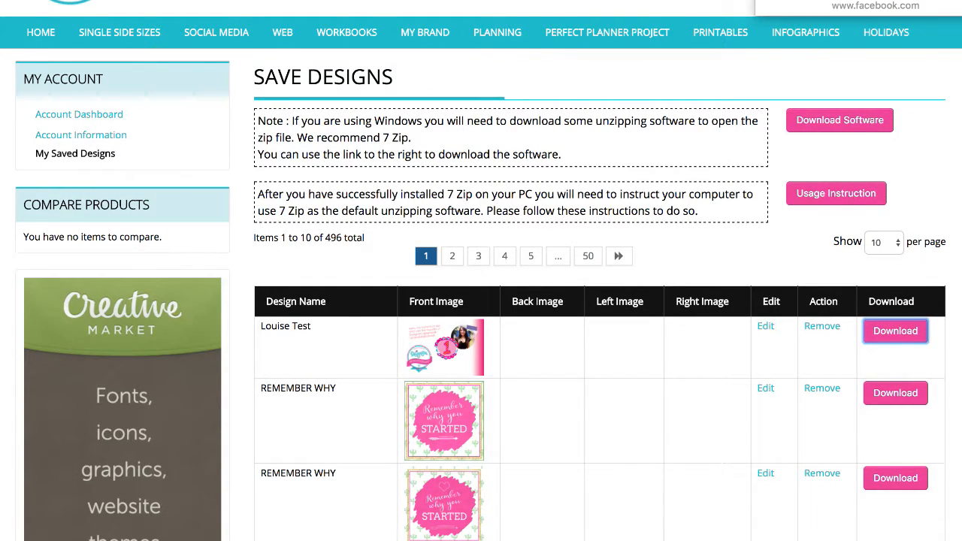
click(765, 327)
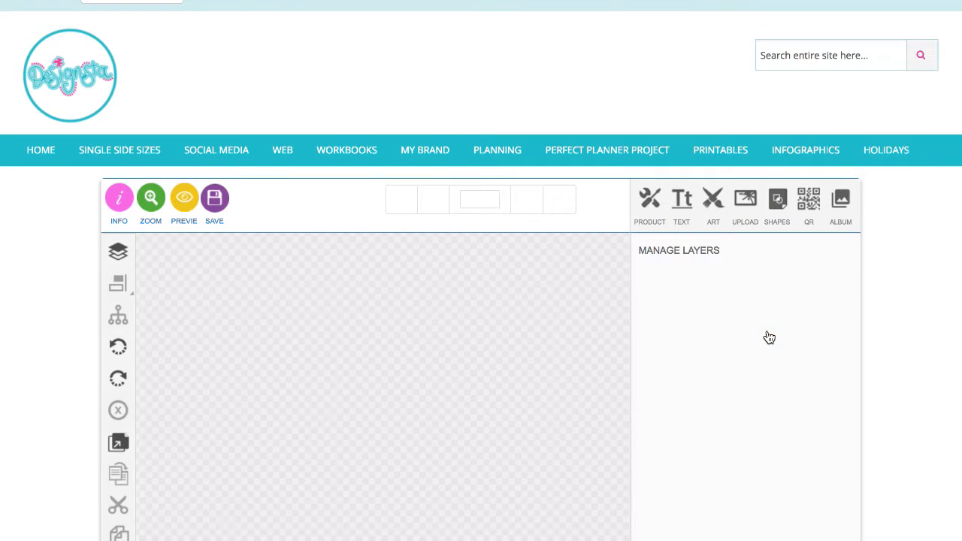
scroll(627, 78, down, 3)
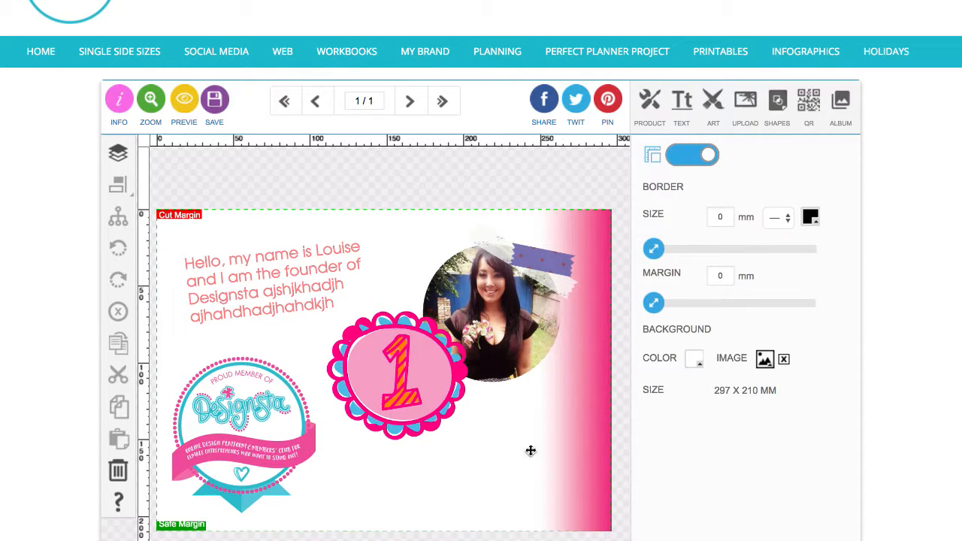
Leave the design editor without saving further changes and go to the account dashboard
scroll(560, 386, up, 3)
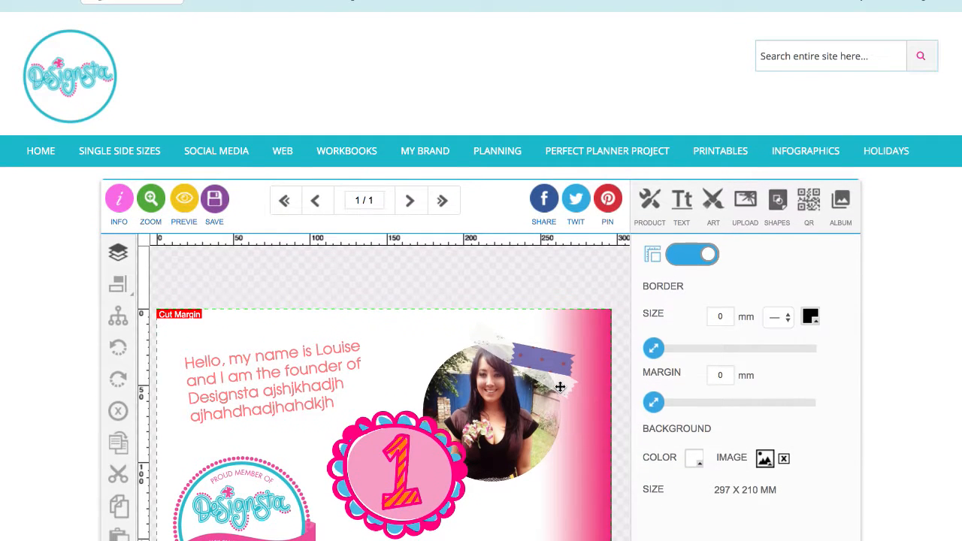
click(874, 2)
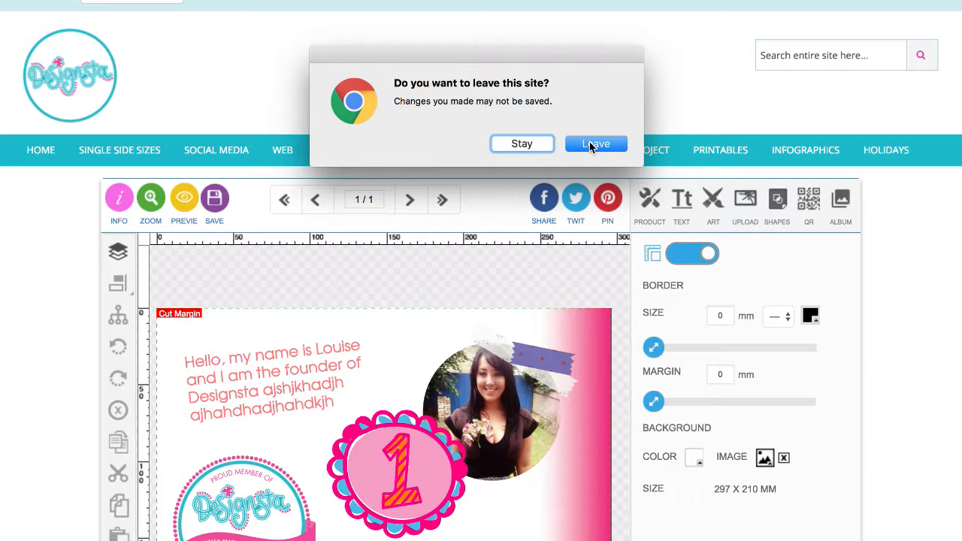
click(592, 145)
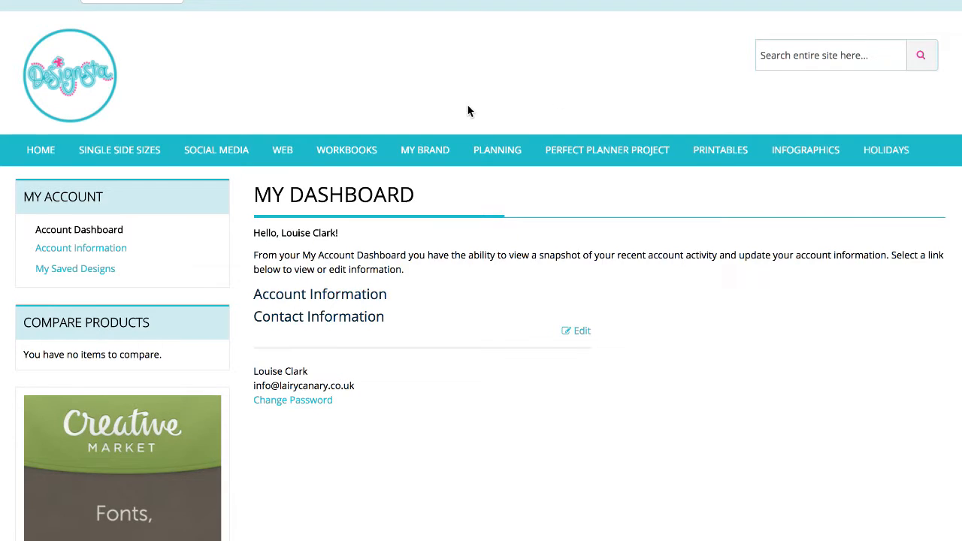
Open the saved designs list from the account dashboard and look through its entries
scroll(497, 105, down, 3)
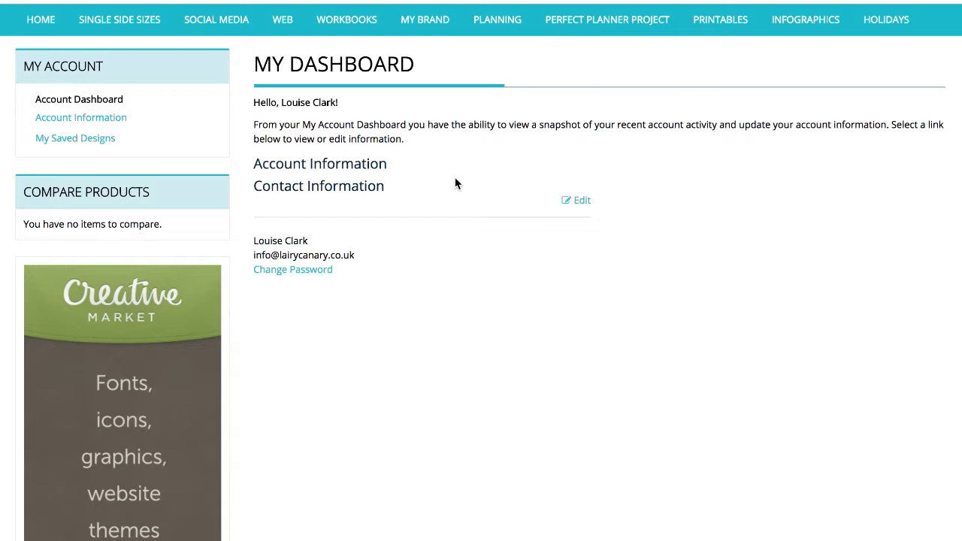
click(93, 111)
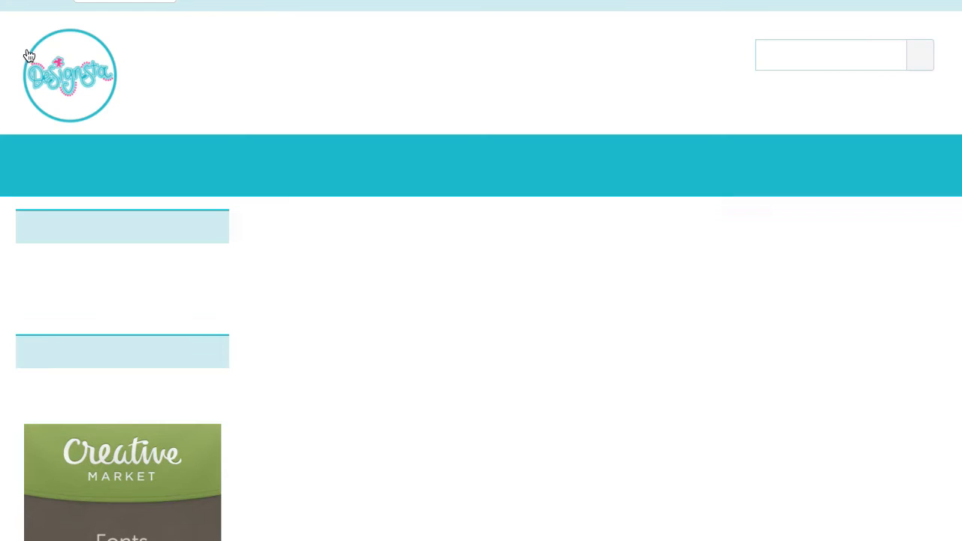
scroll(248, 150, down, 3)
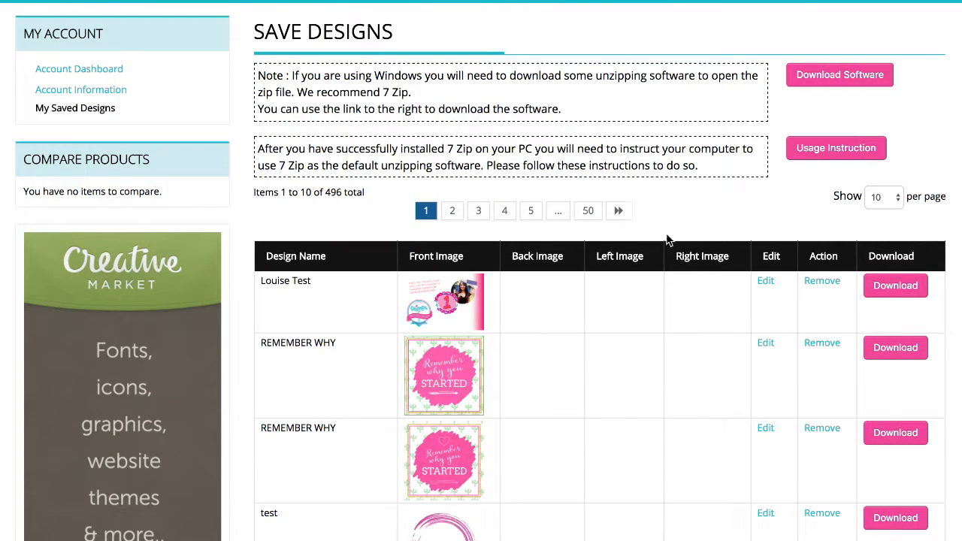
scroll(667, 239, up, 1)
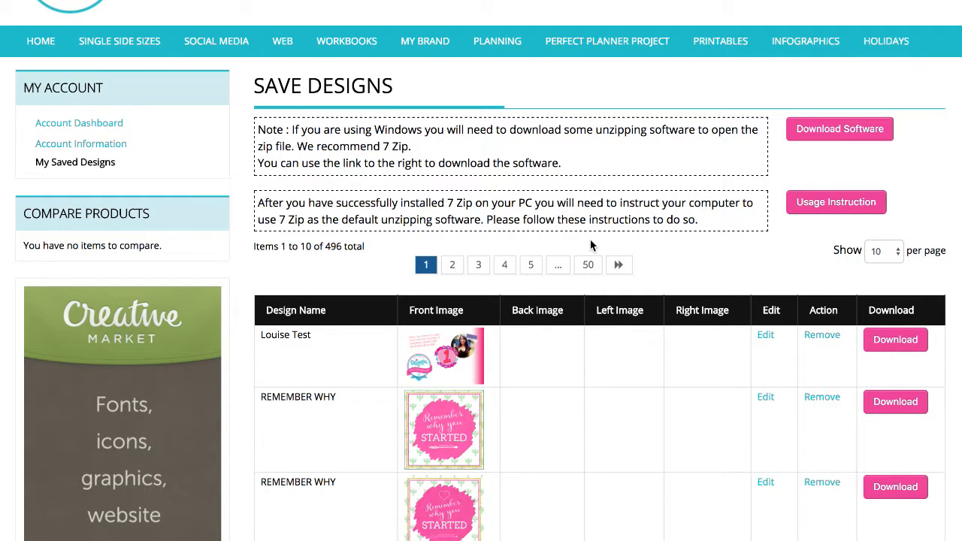
scroll(591, 246, up, 2)
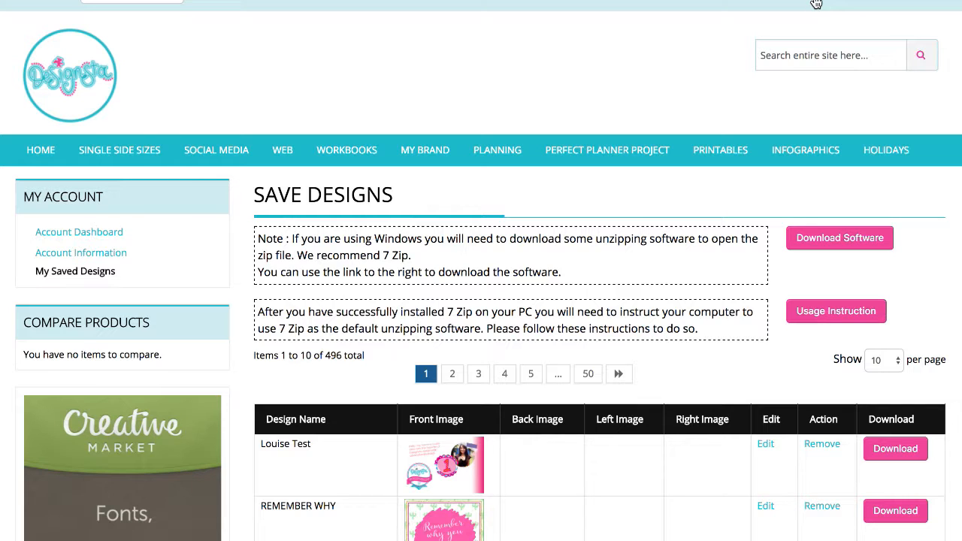
Go to the members area, look through the latest bundle posts, and continue to the older posts
click(816, 4)
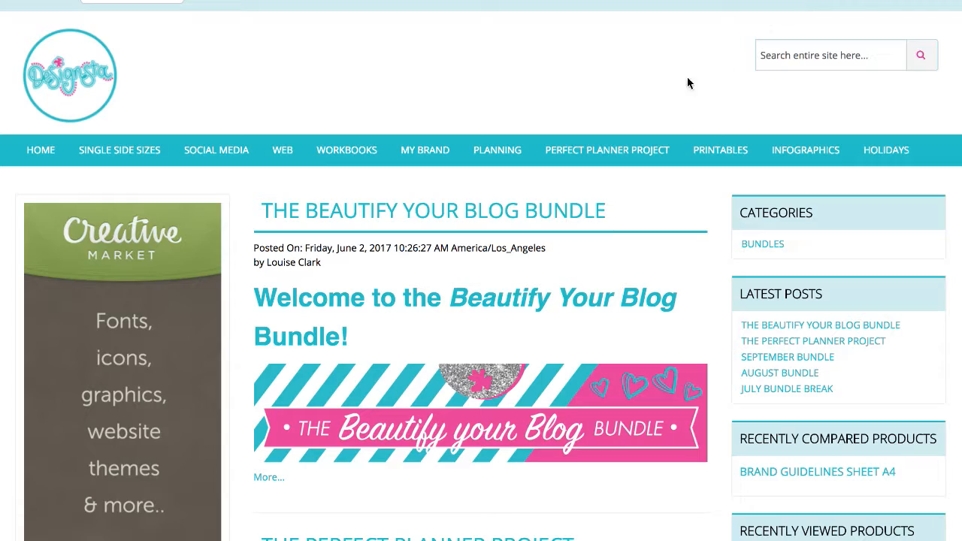
scroll(639, 116, down, 3)
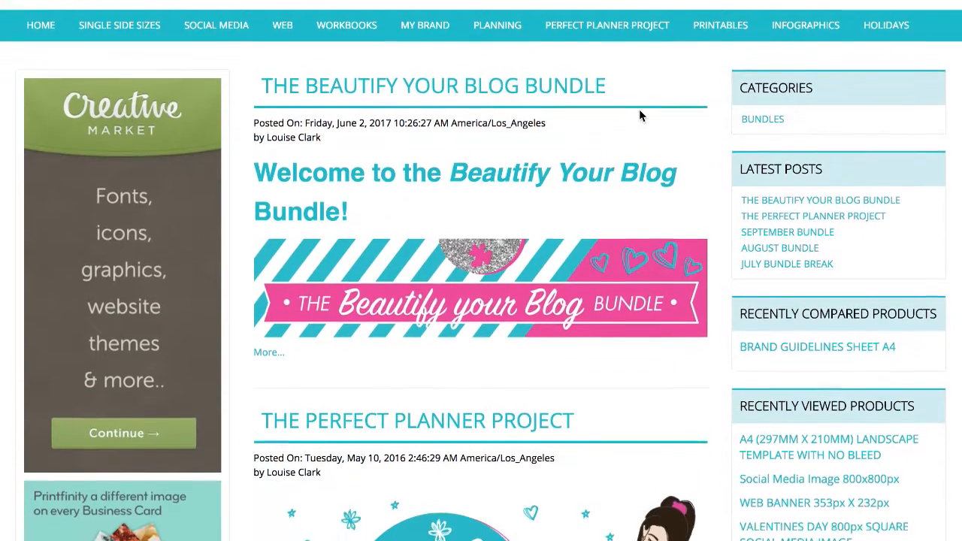
scroll(640, 115, down, 2)
scroll(640, 115, up, 1)
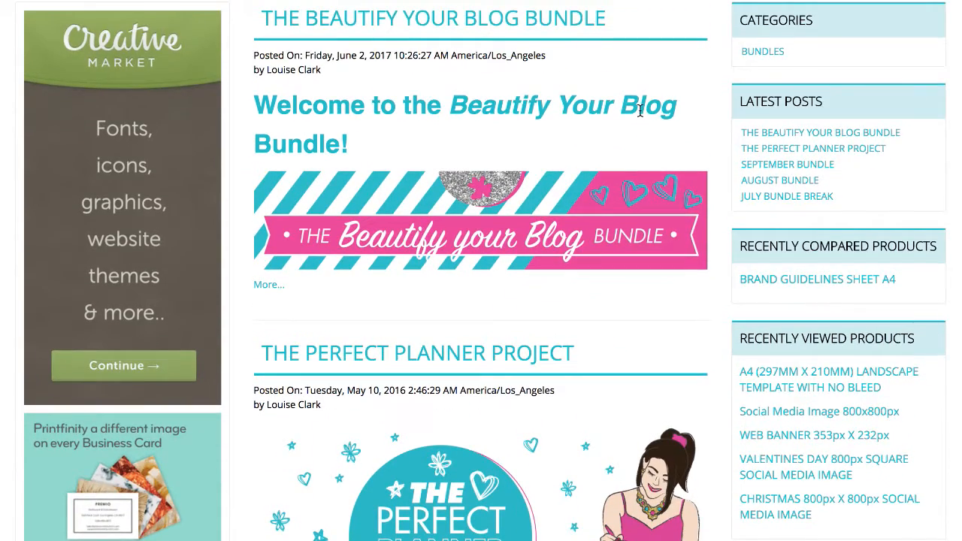
scroll(640, 113, down, 2)
scroll(639, 113, down, 12)
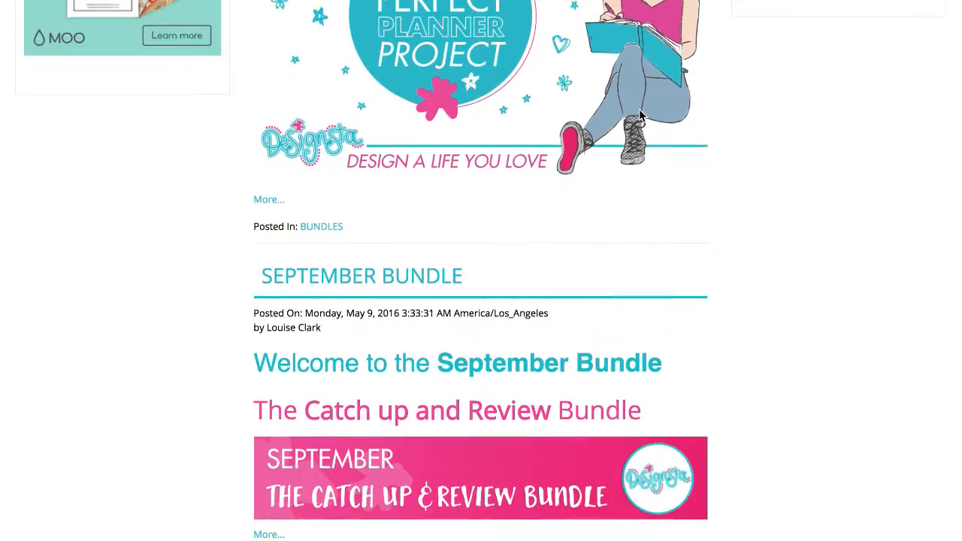
scroll(692, 203, down, 5)
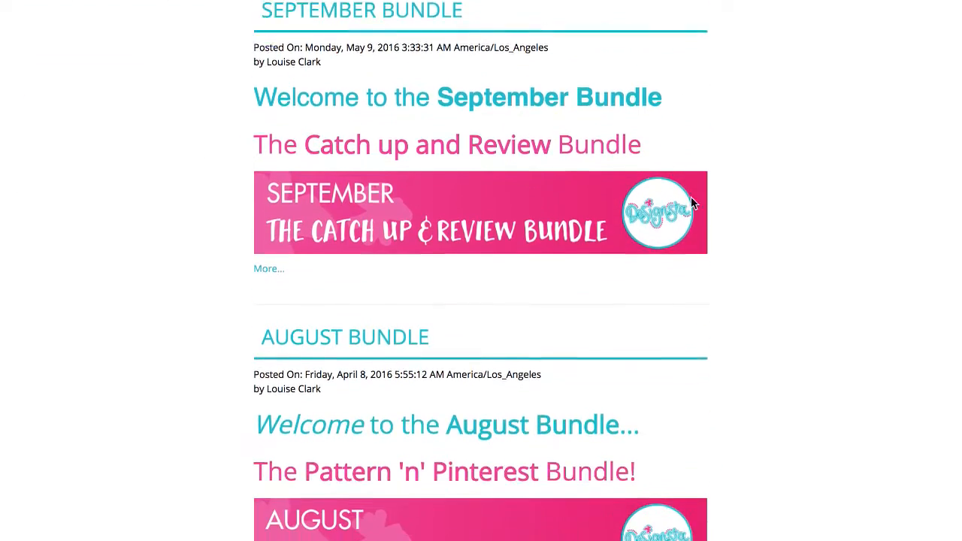
scroll(691, 204, down, 6)
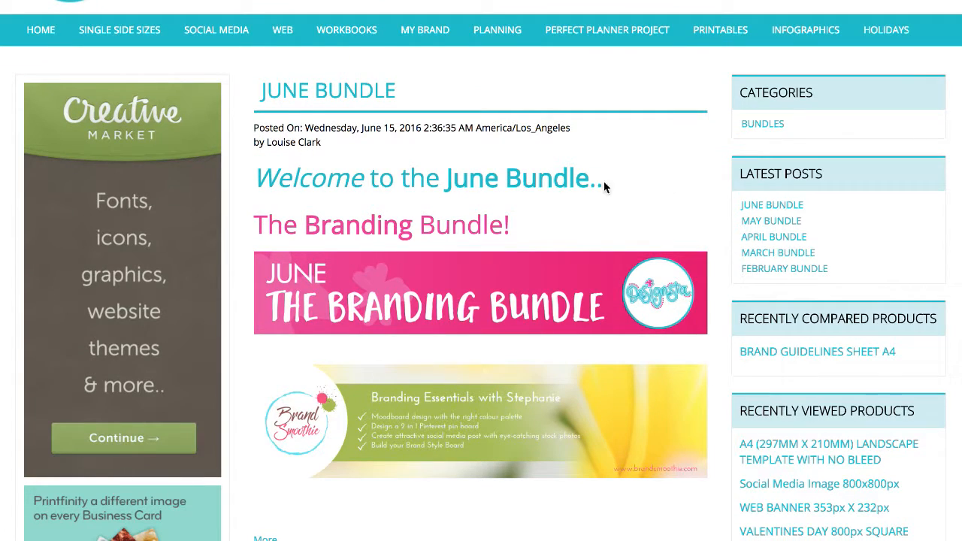
Look through the older bundle posts from the June Branding Bundle back to the February Workbook Design Bundle
scroll(588, 238, down, 3)
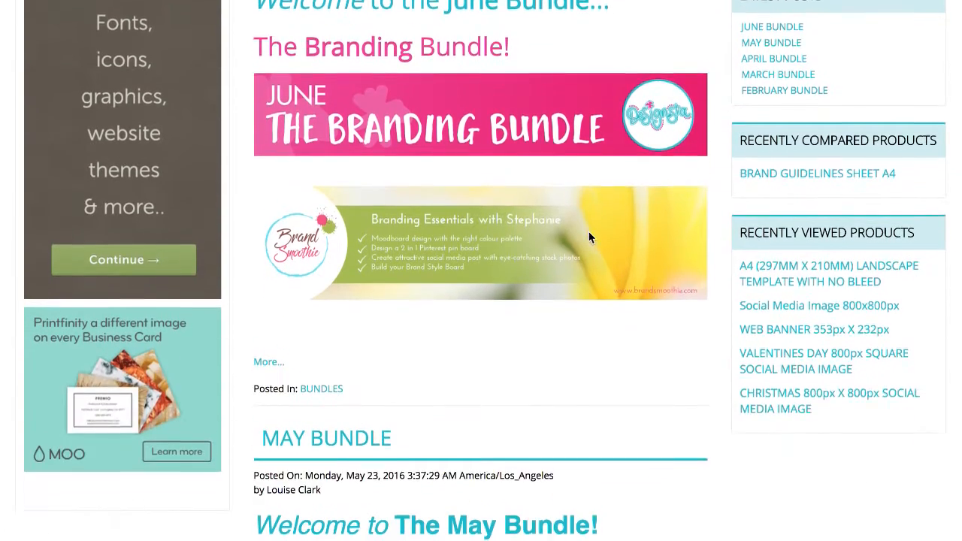
scroll(588, 239, down, 9)
scroll(588, 238, down, 8)
scroll(588, 239, down, 5)
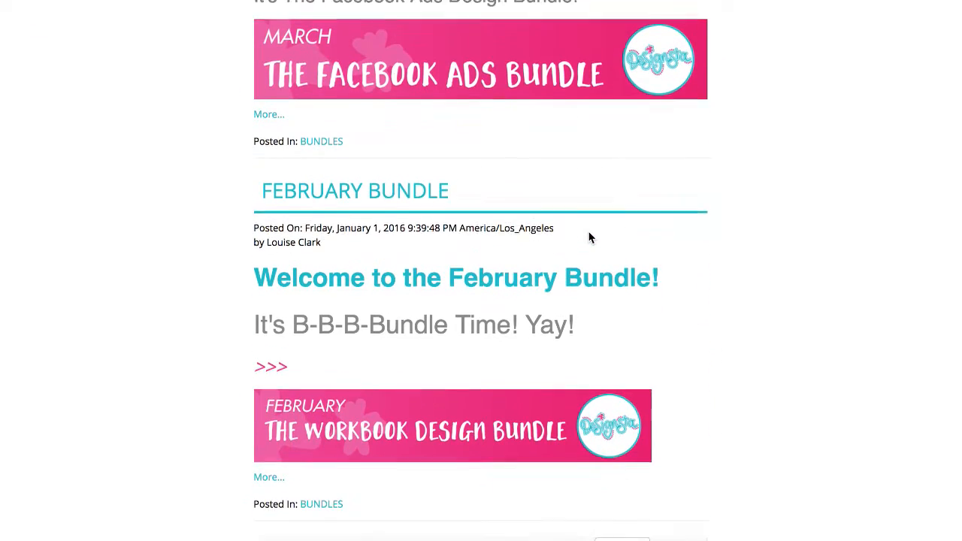
scroll(589, 239, up, 18)
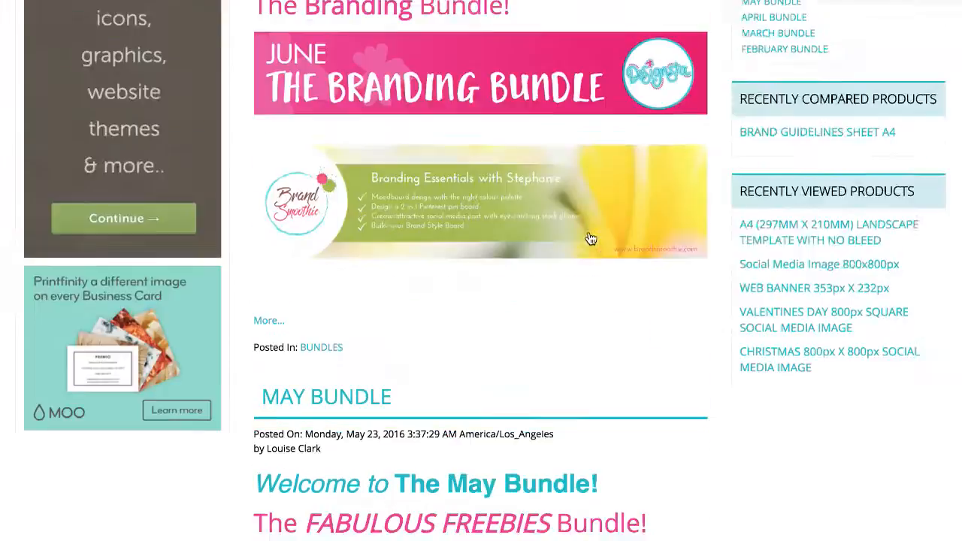
scroll(590, 238, up, 6)
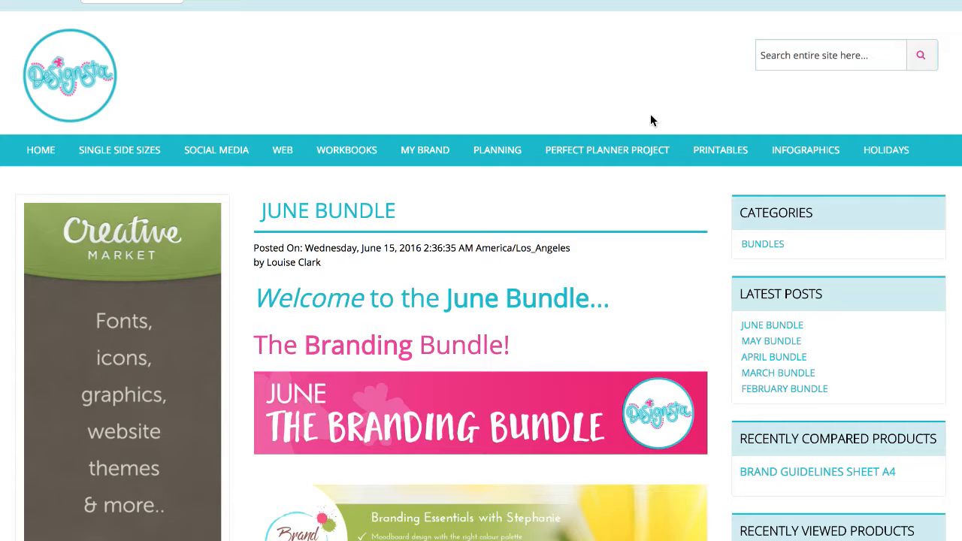
Examine the site's template categories, including Single Side Sizes, My Brand with its Marketing options, and Holidays
scroll(650, 117, down, 1)
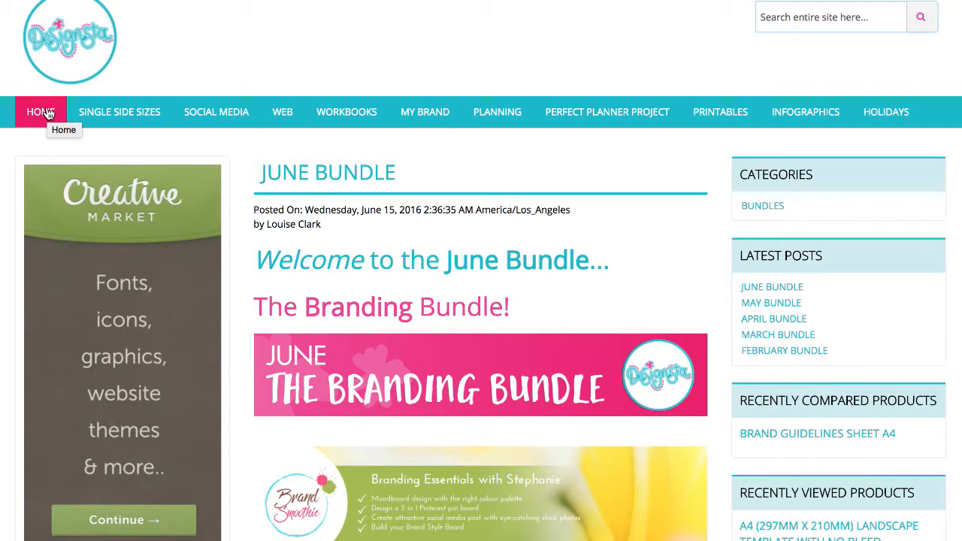
mouse_move(109, 118)
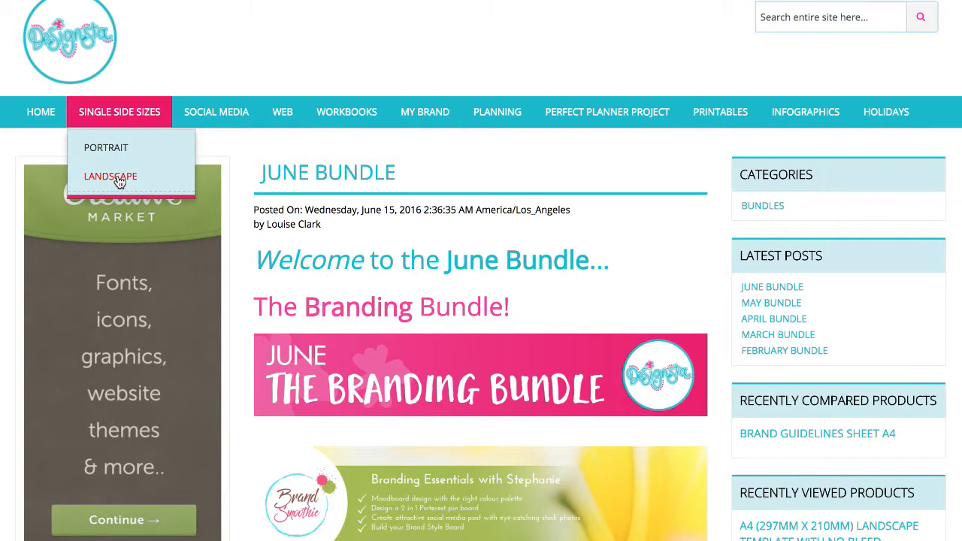
mouse_move(274, 120)
mouse_move(229, 121)
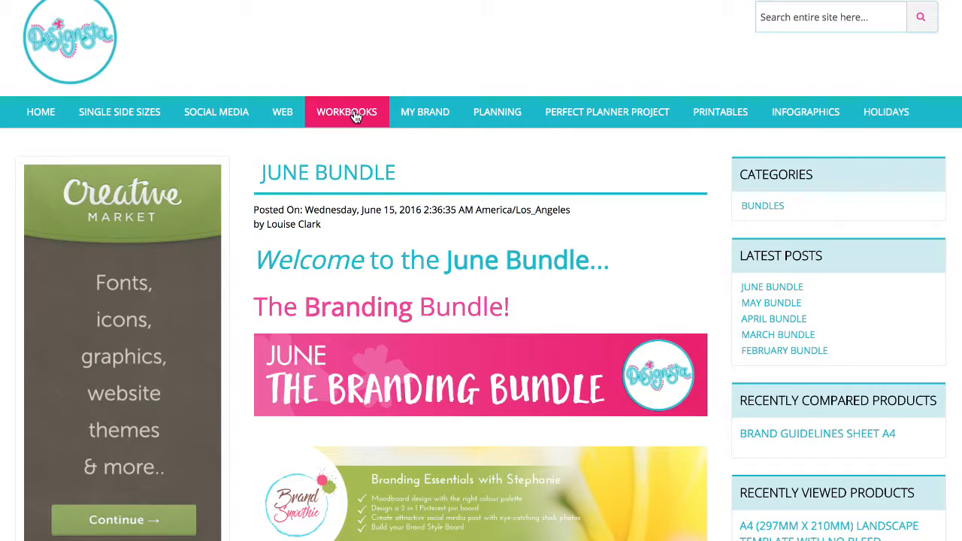
mouse_move(425, 115)
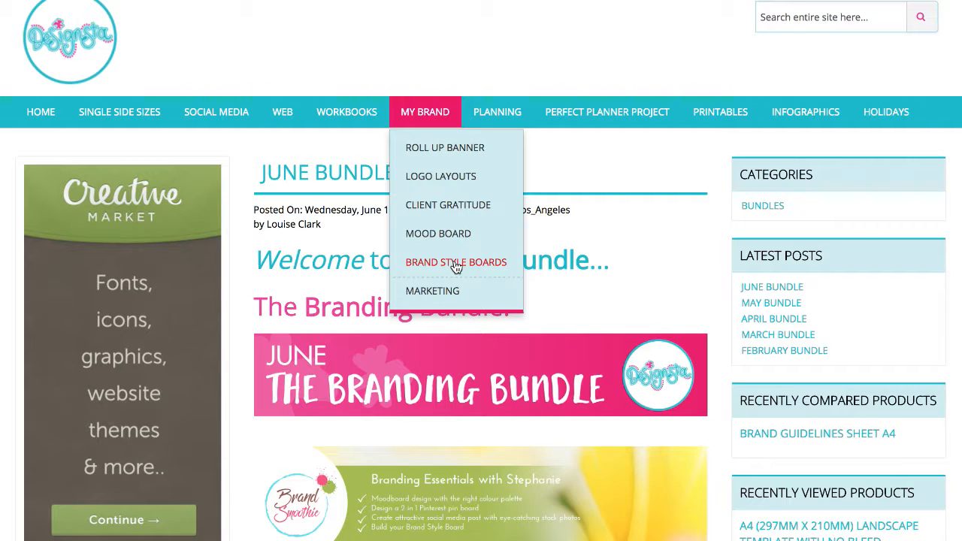
mouse_move(448, 290)
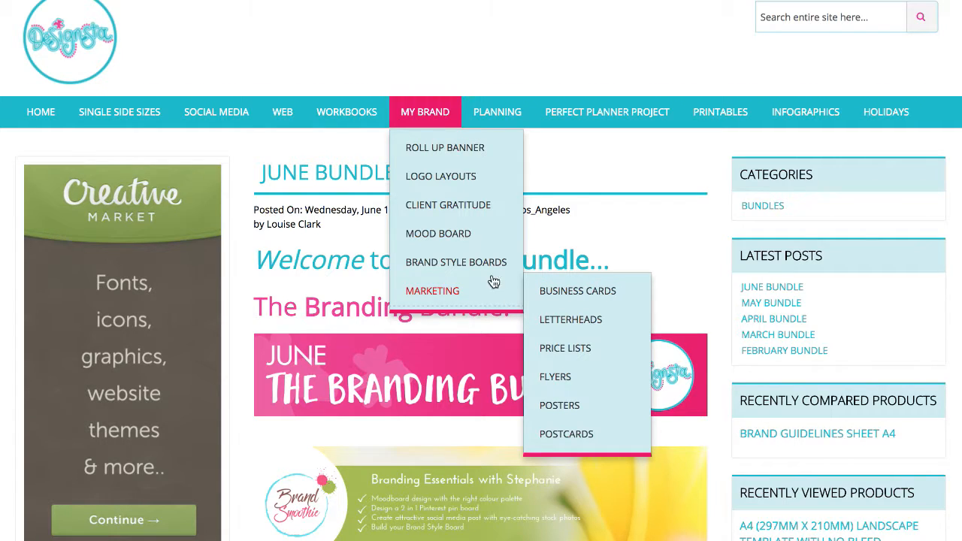
mouse_move(498, 119)
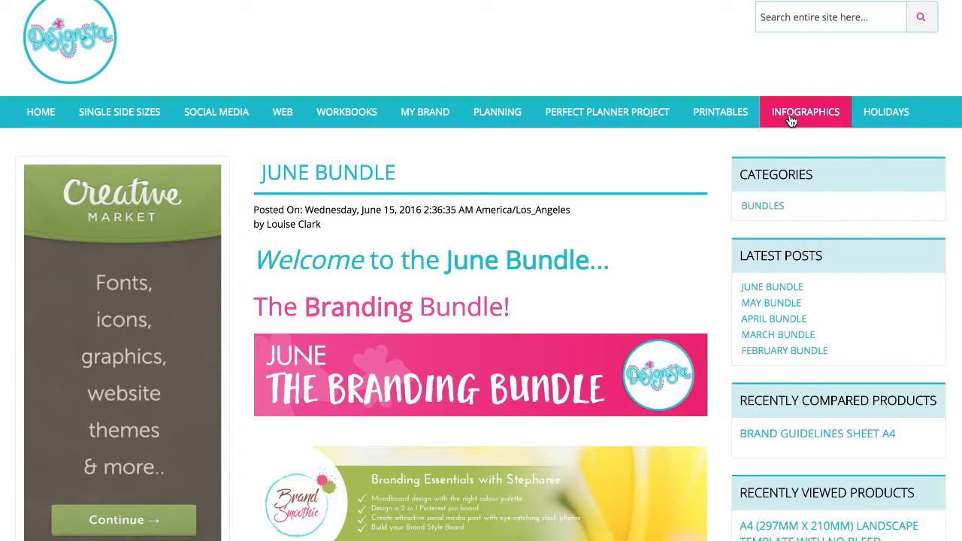
mouse_move(903, 113)
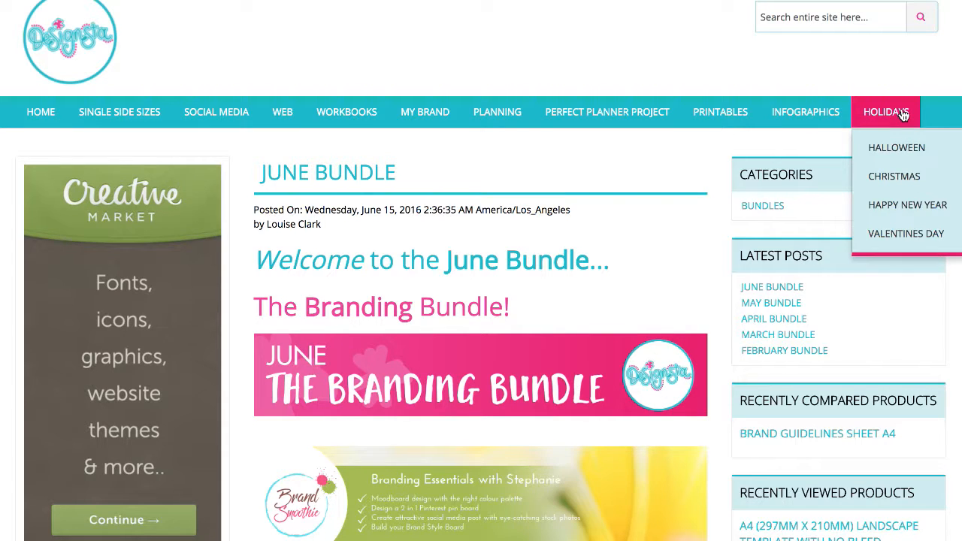
scroll(569, 33, up, 1)
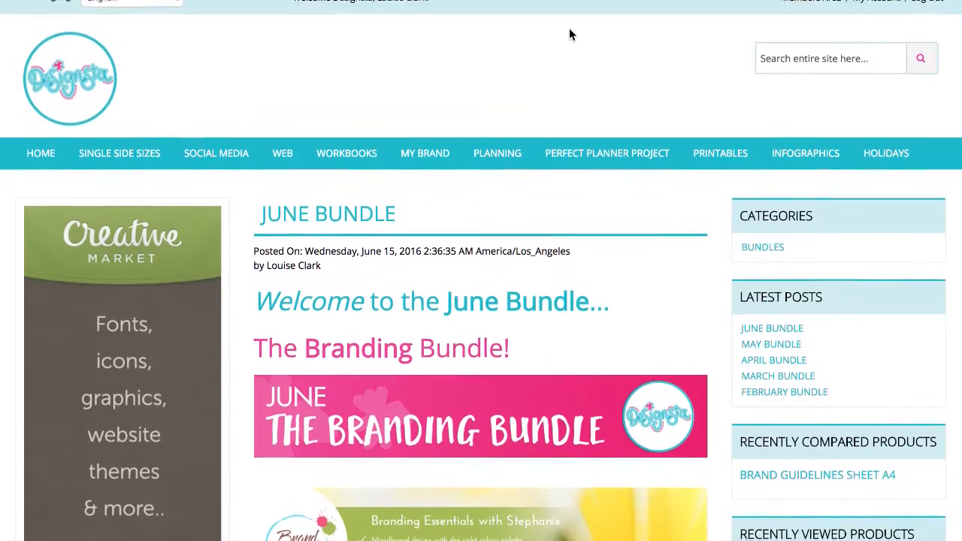
scroll(569, 30, down, 10)
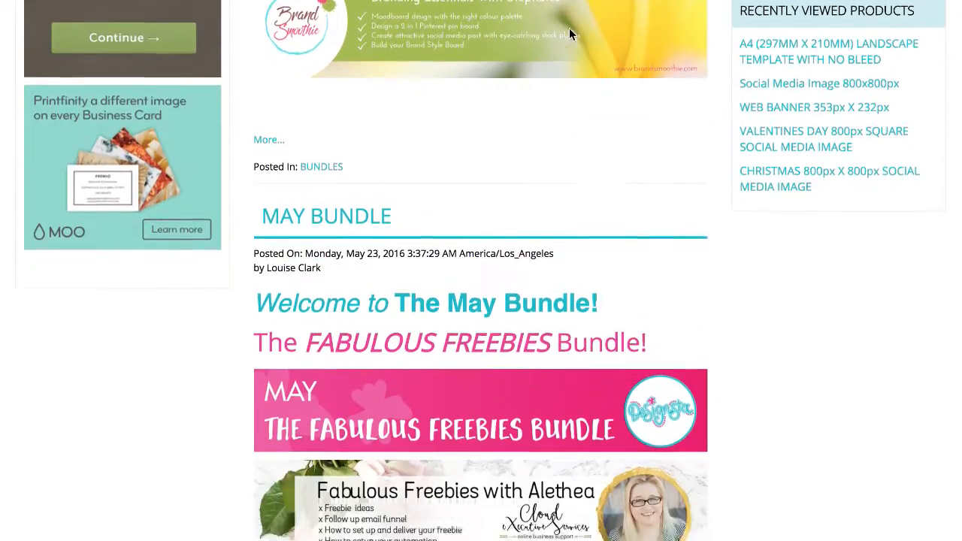
scroll(569, 28, up, 12)
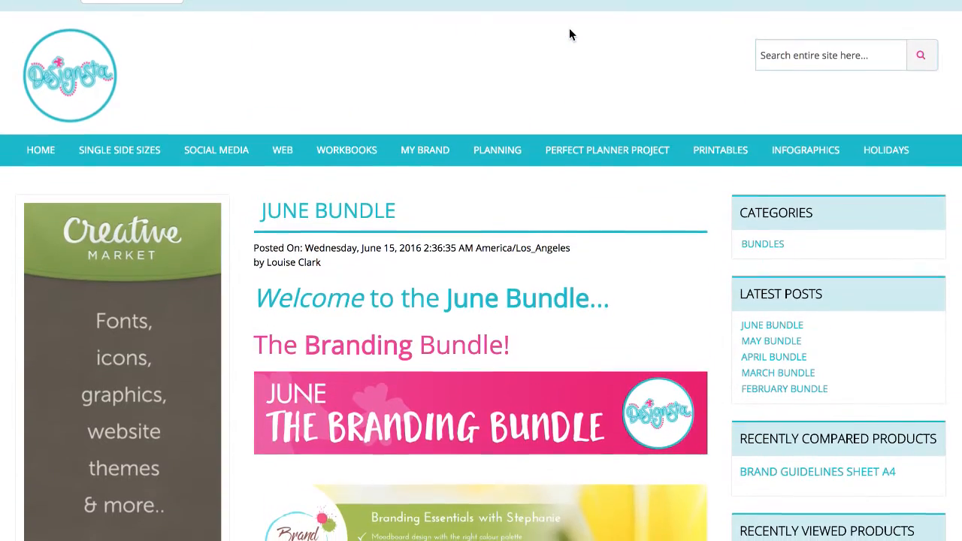